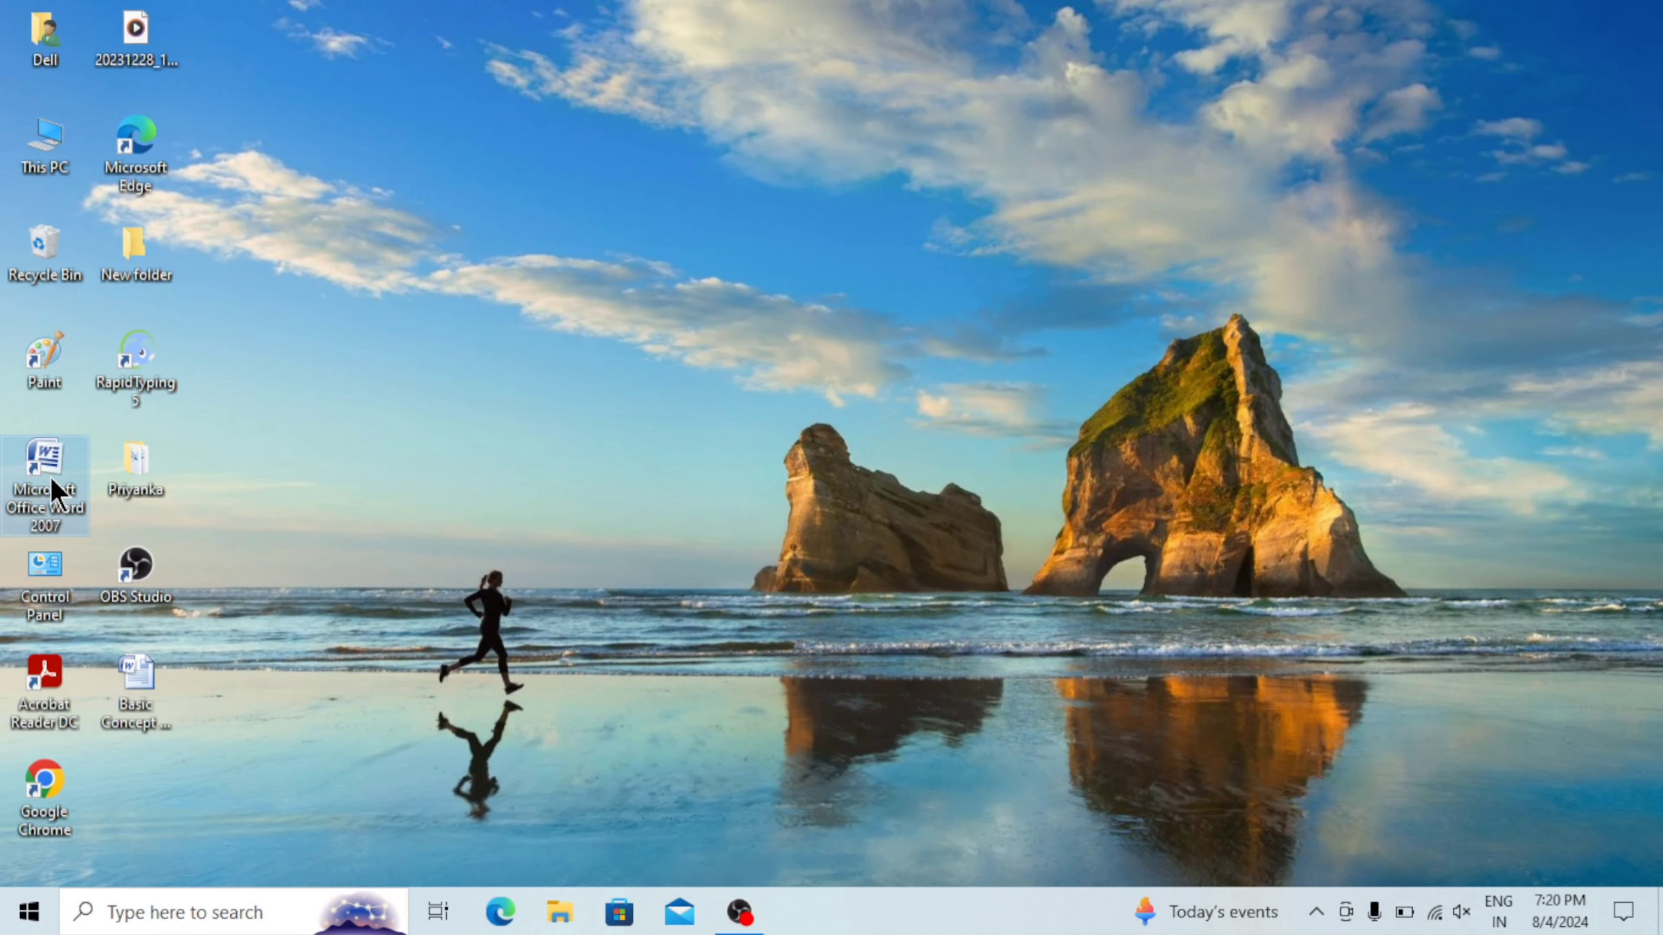
Launch Word 2007 from the desktop icon to get a blank Document1.
double_click(51, 478)
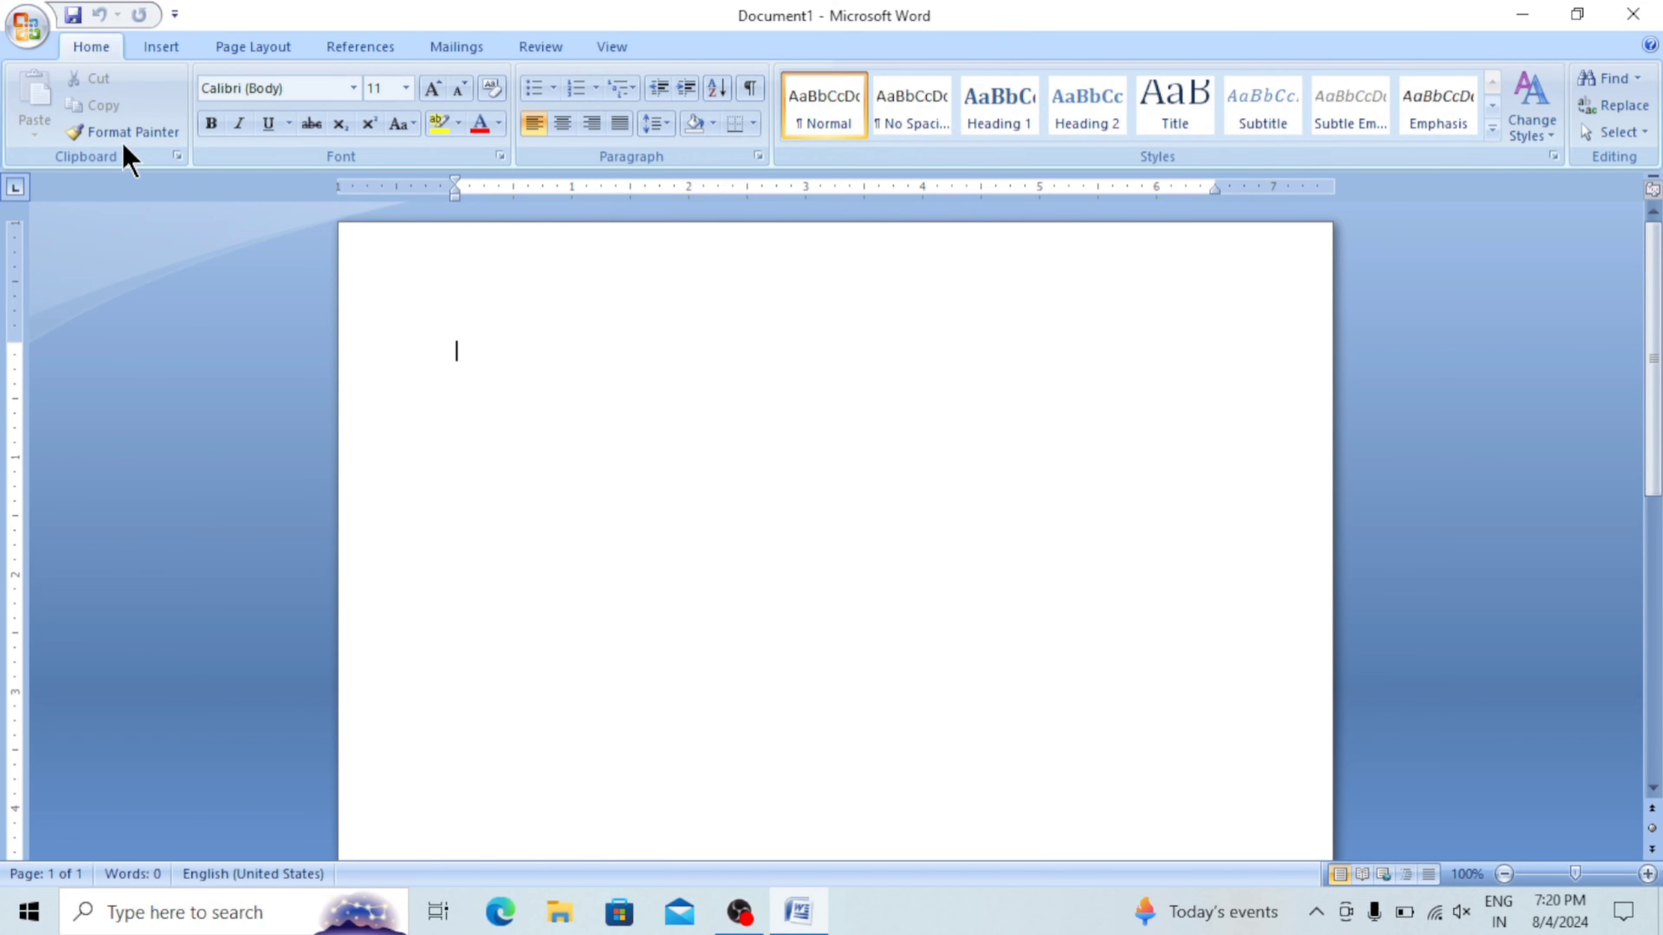
Insert the flower picture from the Downloads folder.
left_click(172, 51)
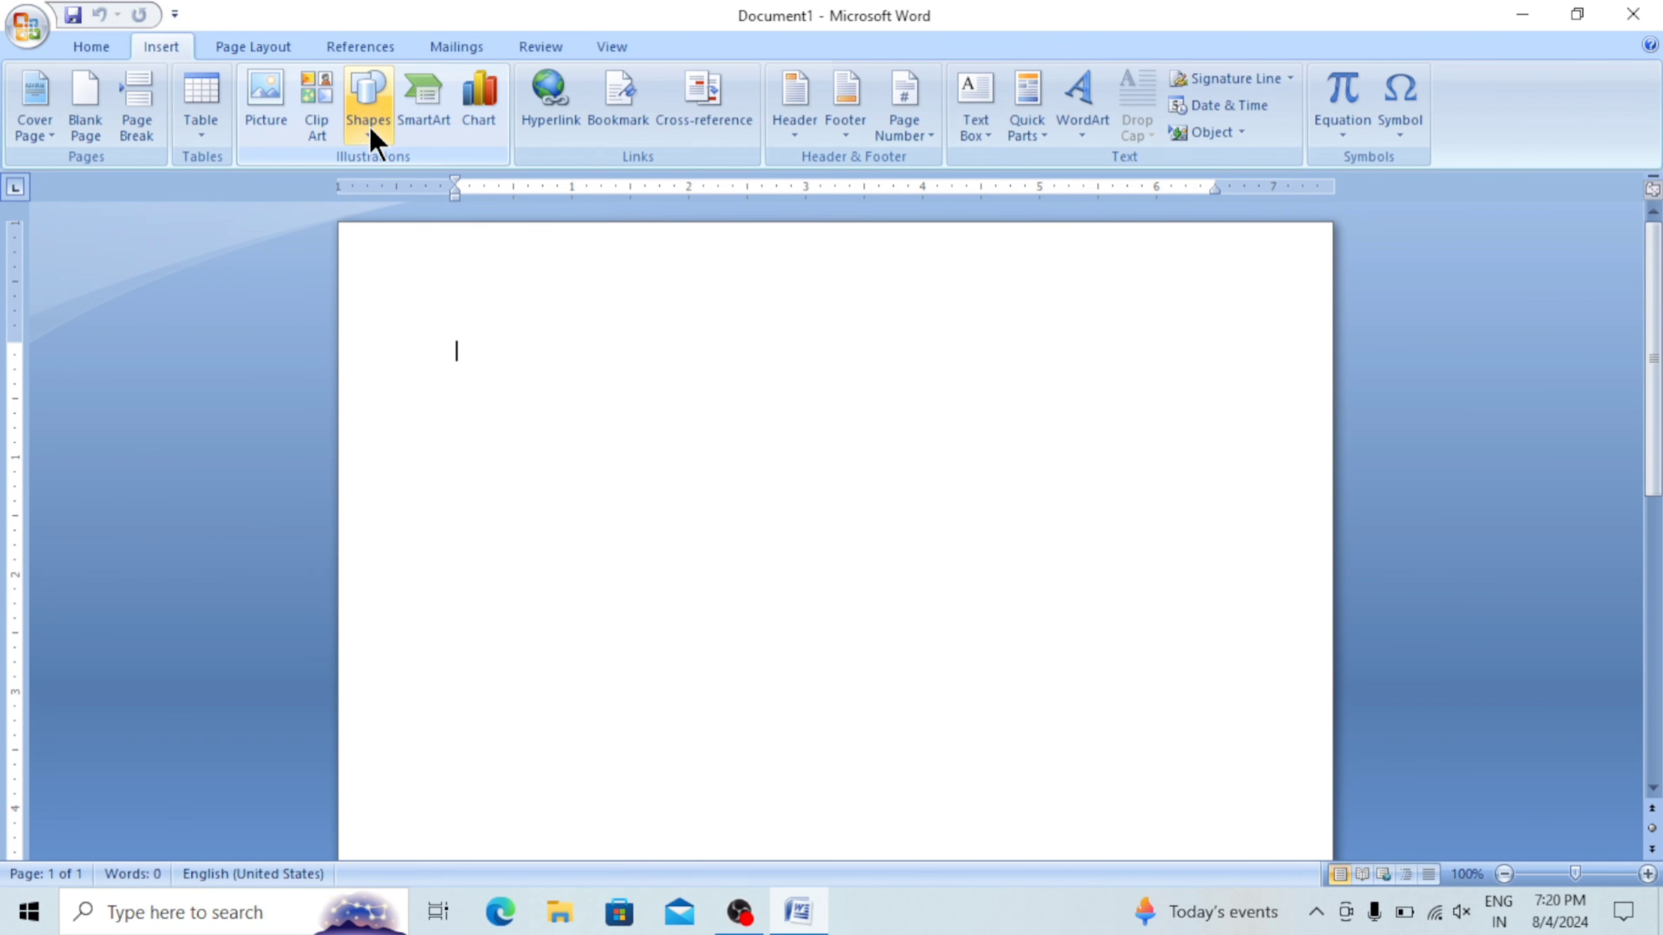
left_click(260, 116)
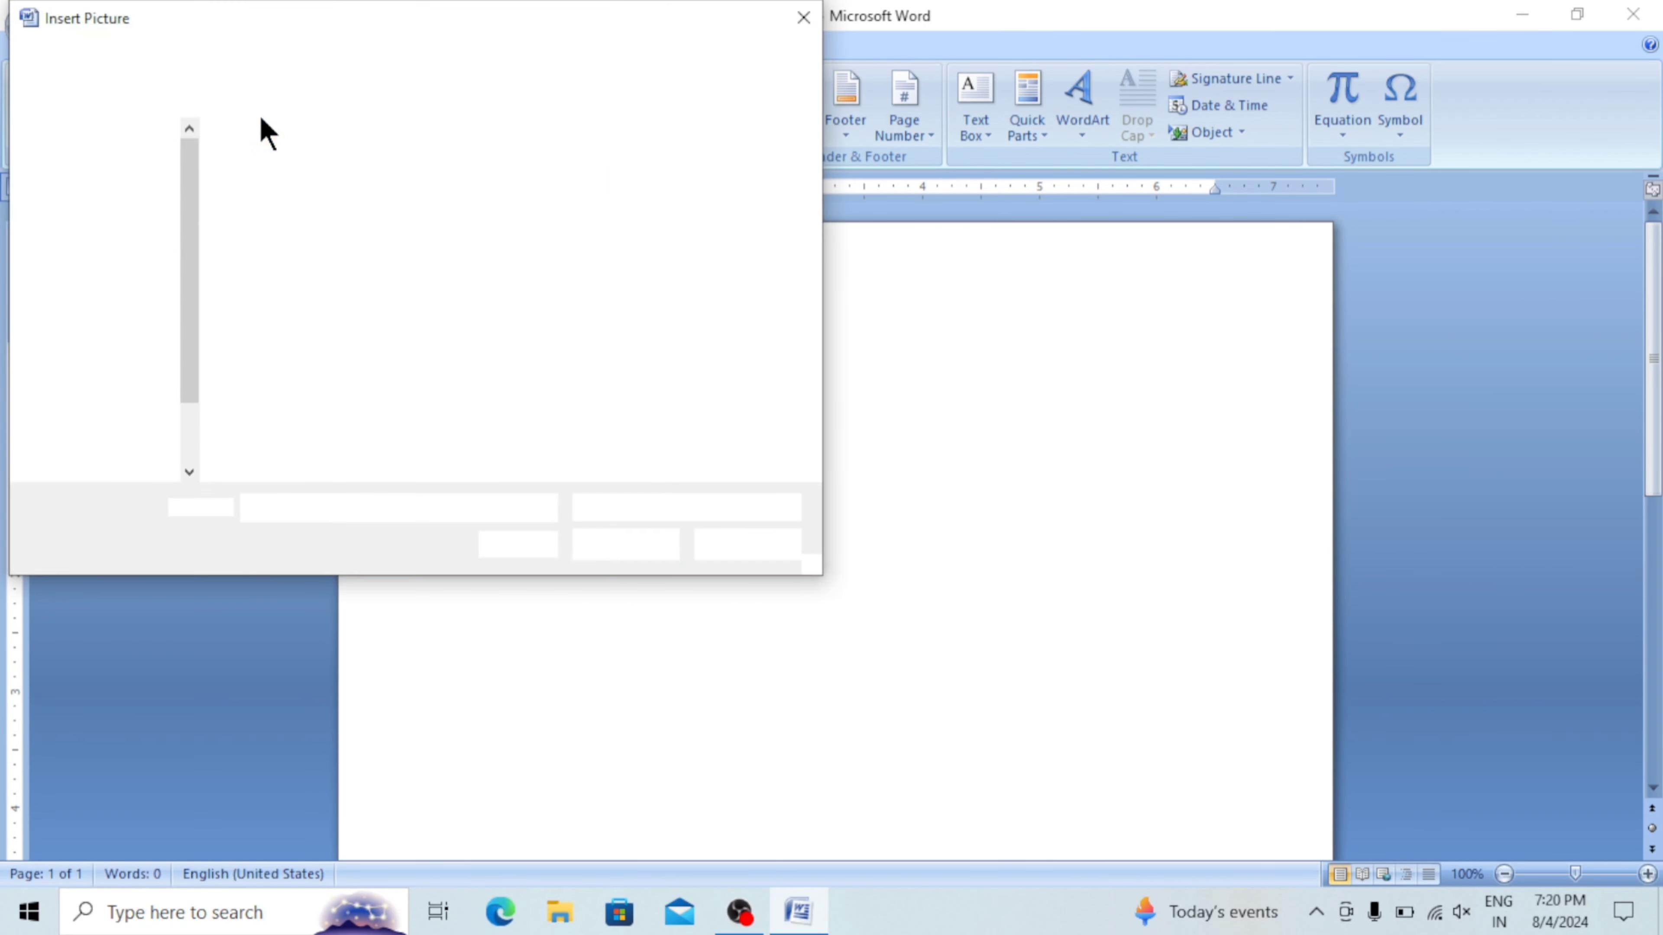
left_click(148, 266)
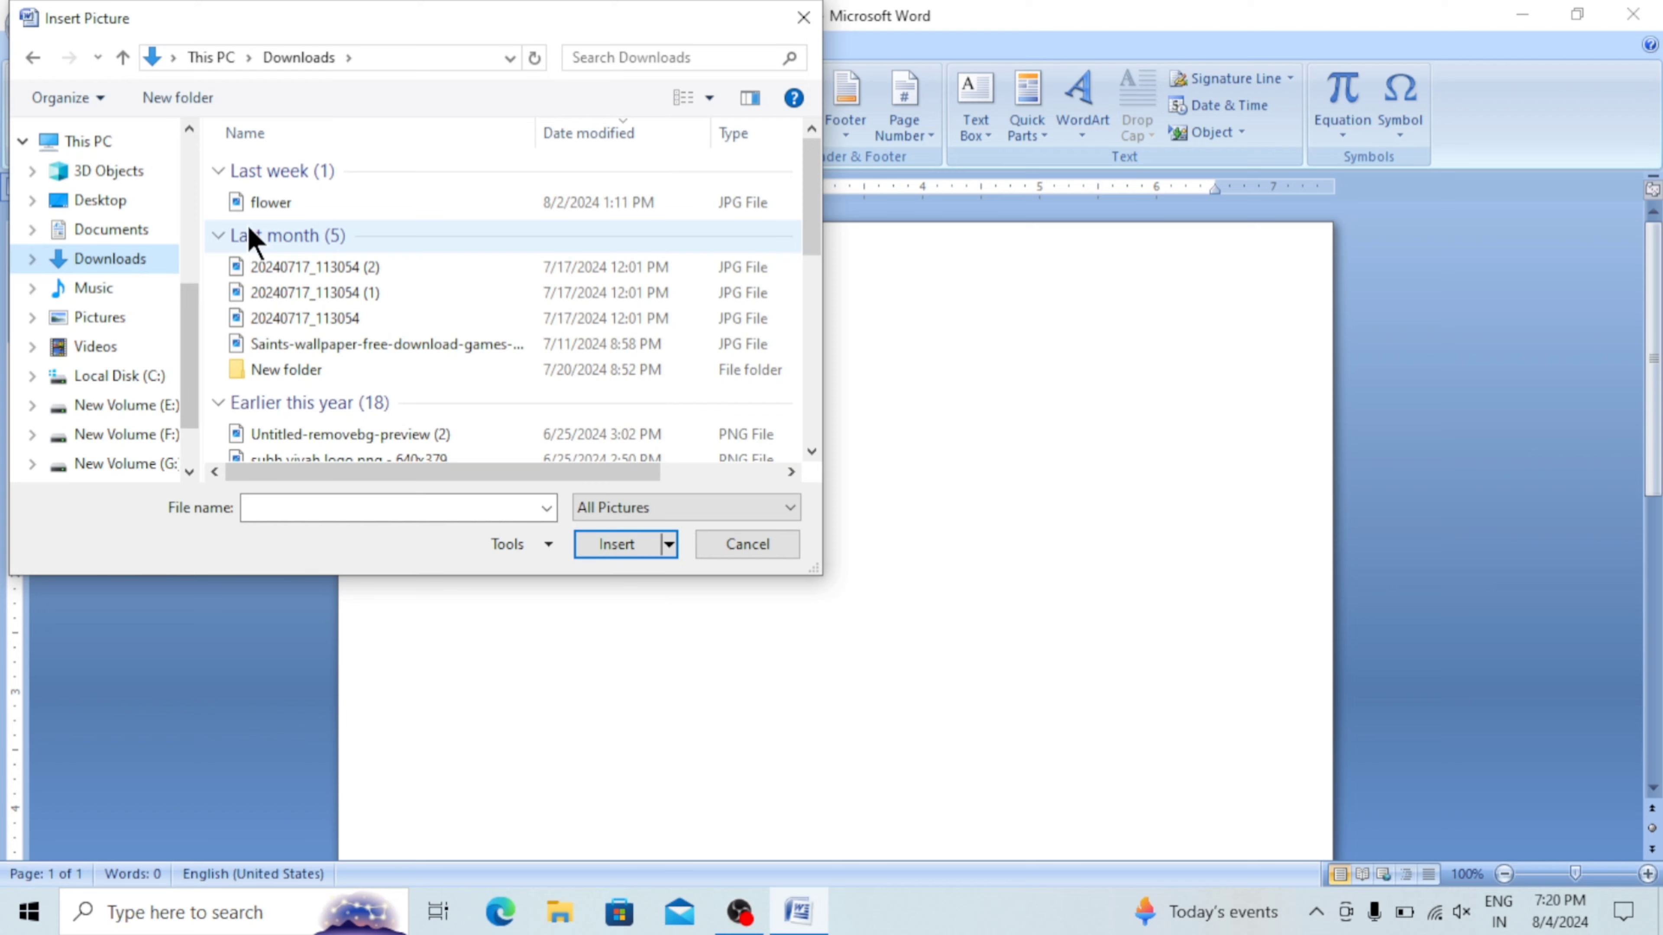
double_click(383, 208)
Set the flower photo to Through wrapping, place it top left, and size it 3.6 by 3.83 inches.
left_click_drag(1208, 849, 931, 655)
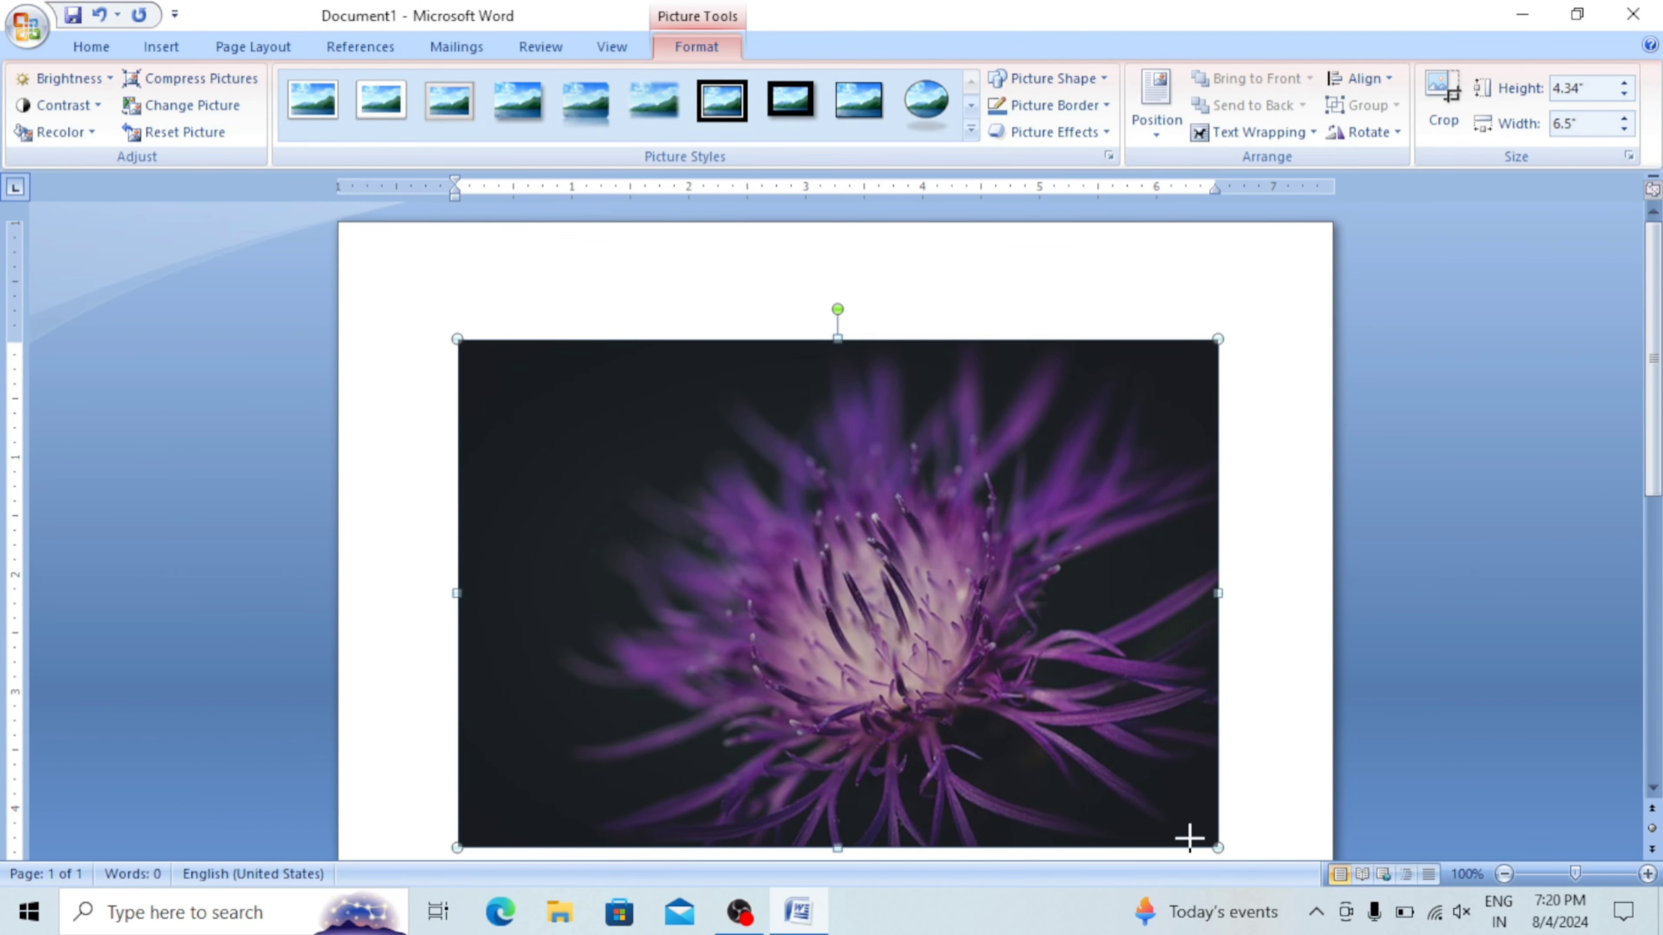
right_click(649, 497)
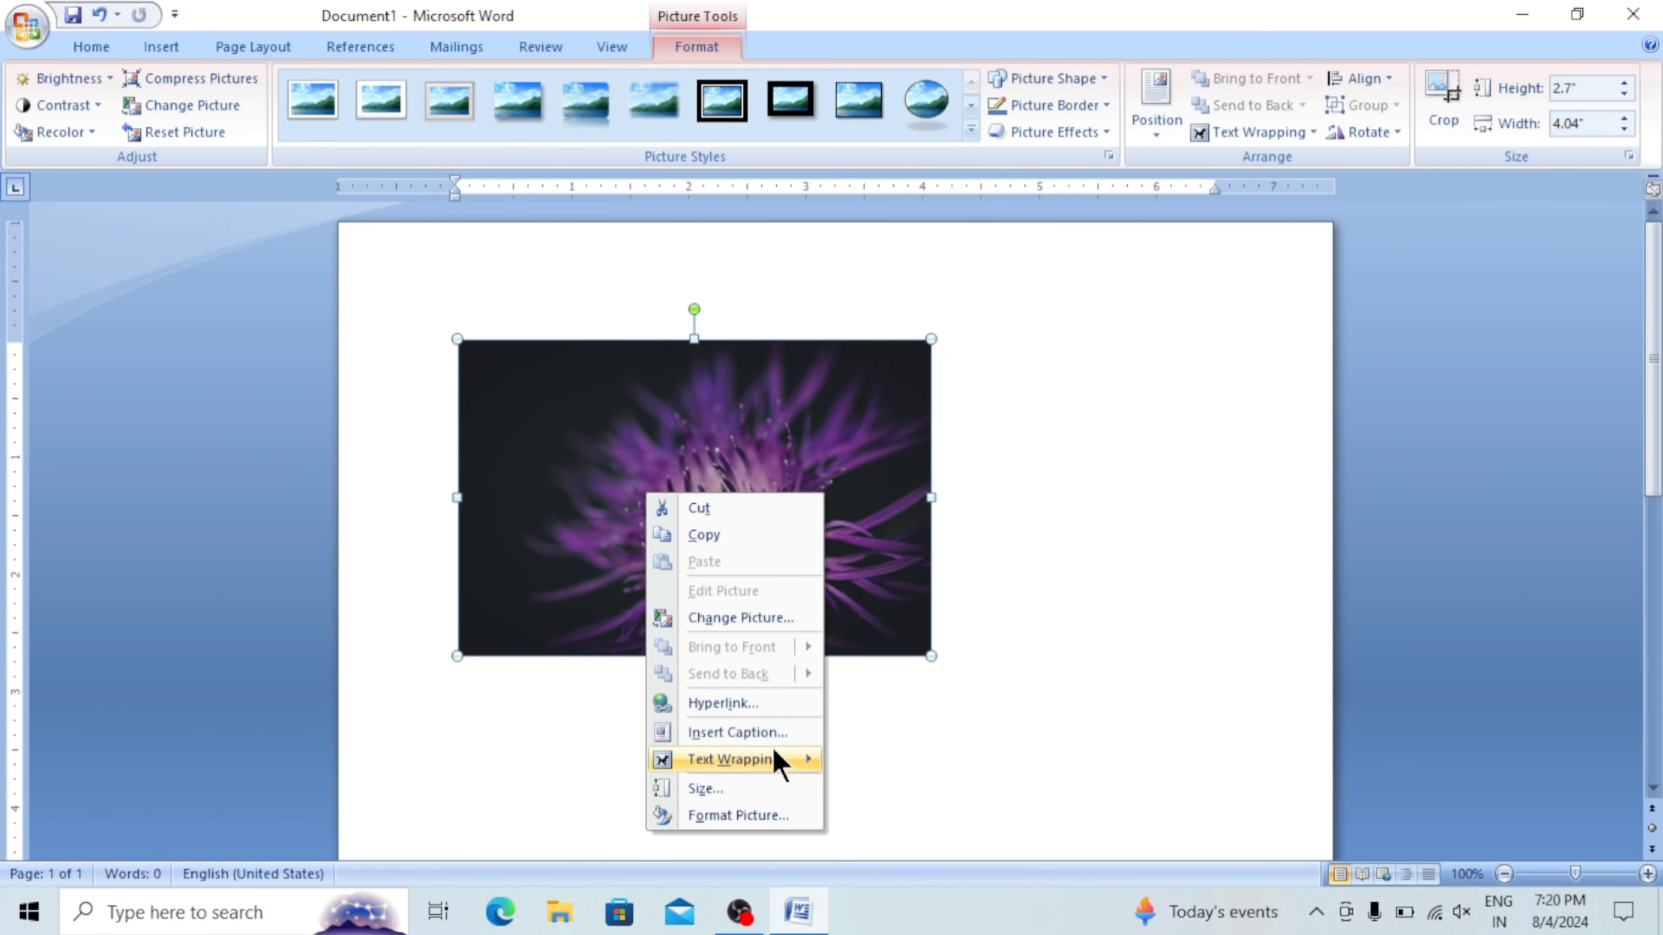
left_click(872, 812)
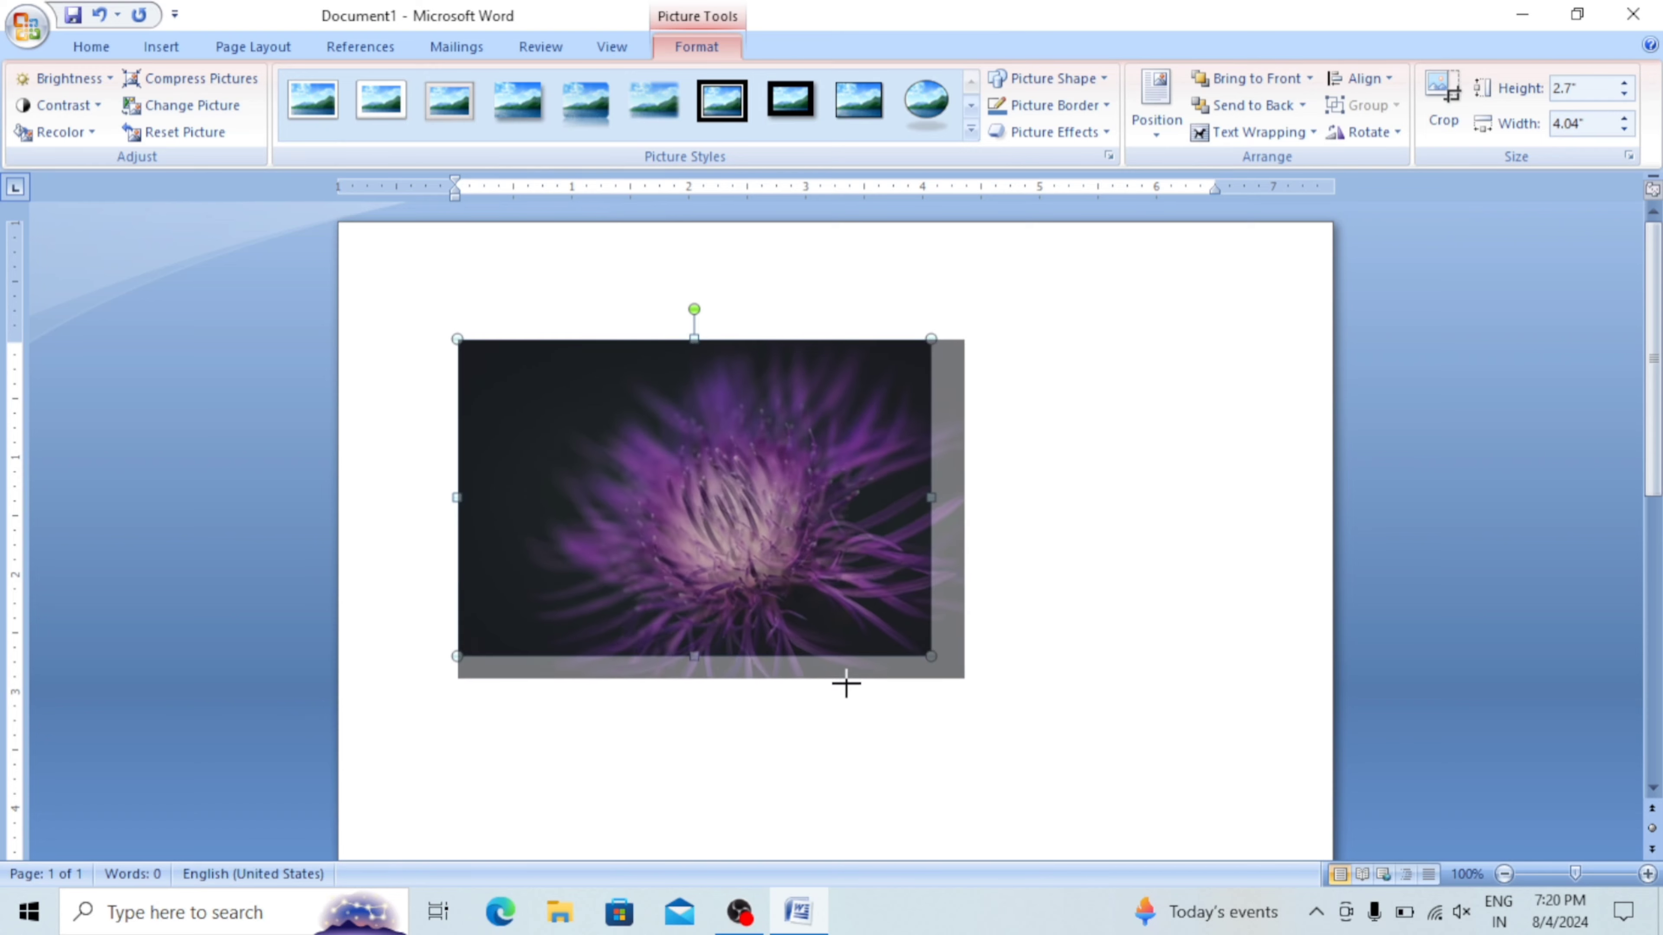
left_click_drag(925, 661, 880, 622)
mouse_move(721, 525)
left_mouse_down()
mouse_move(683, 498)
mouse_move(681, 561)
left_mouse_up()
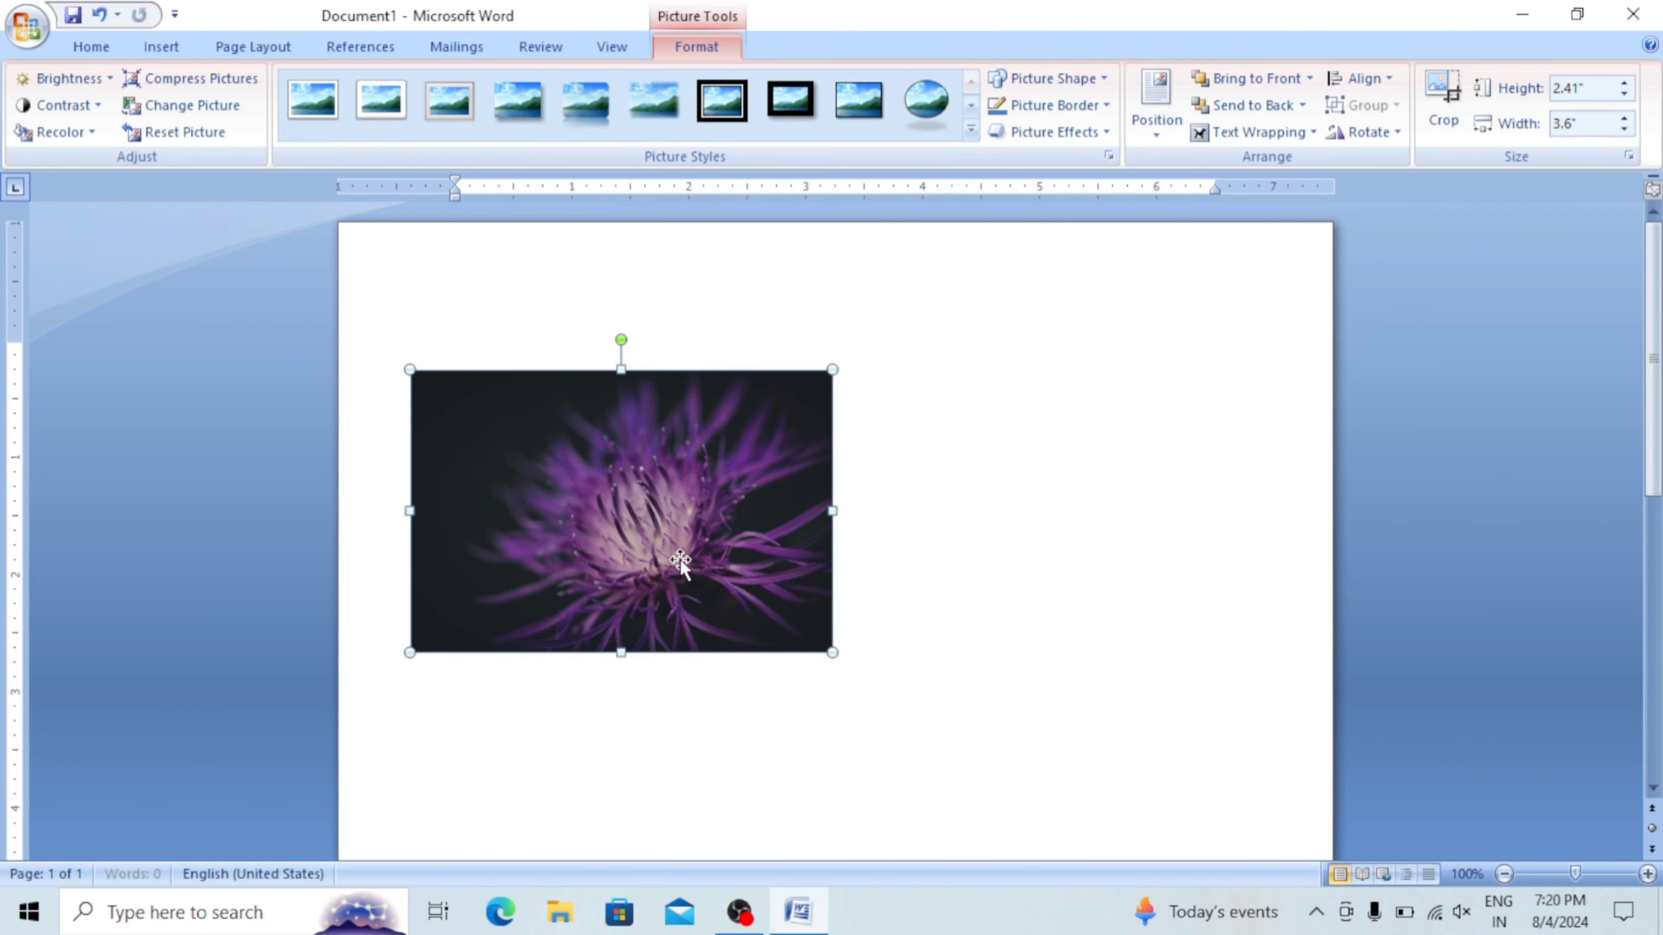
left_click(621, 656)
left_click(620, 612)
left_click_drag(621, 653, 620, 819)
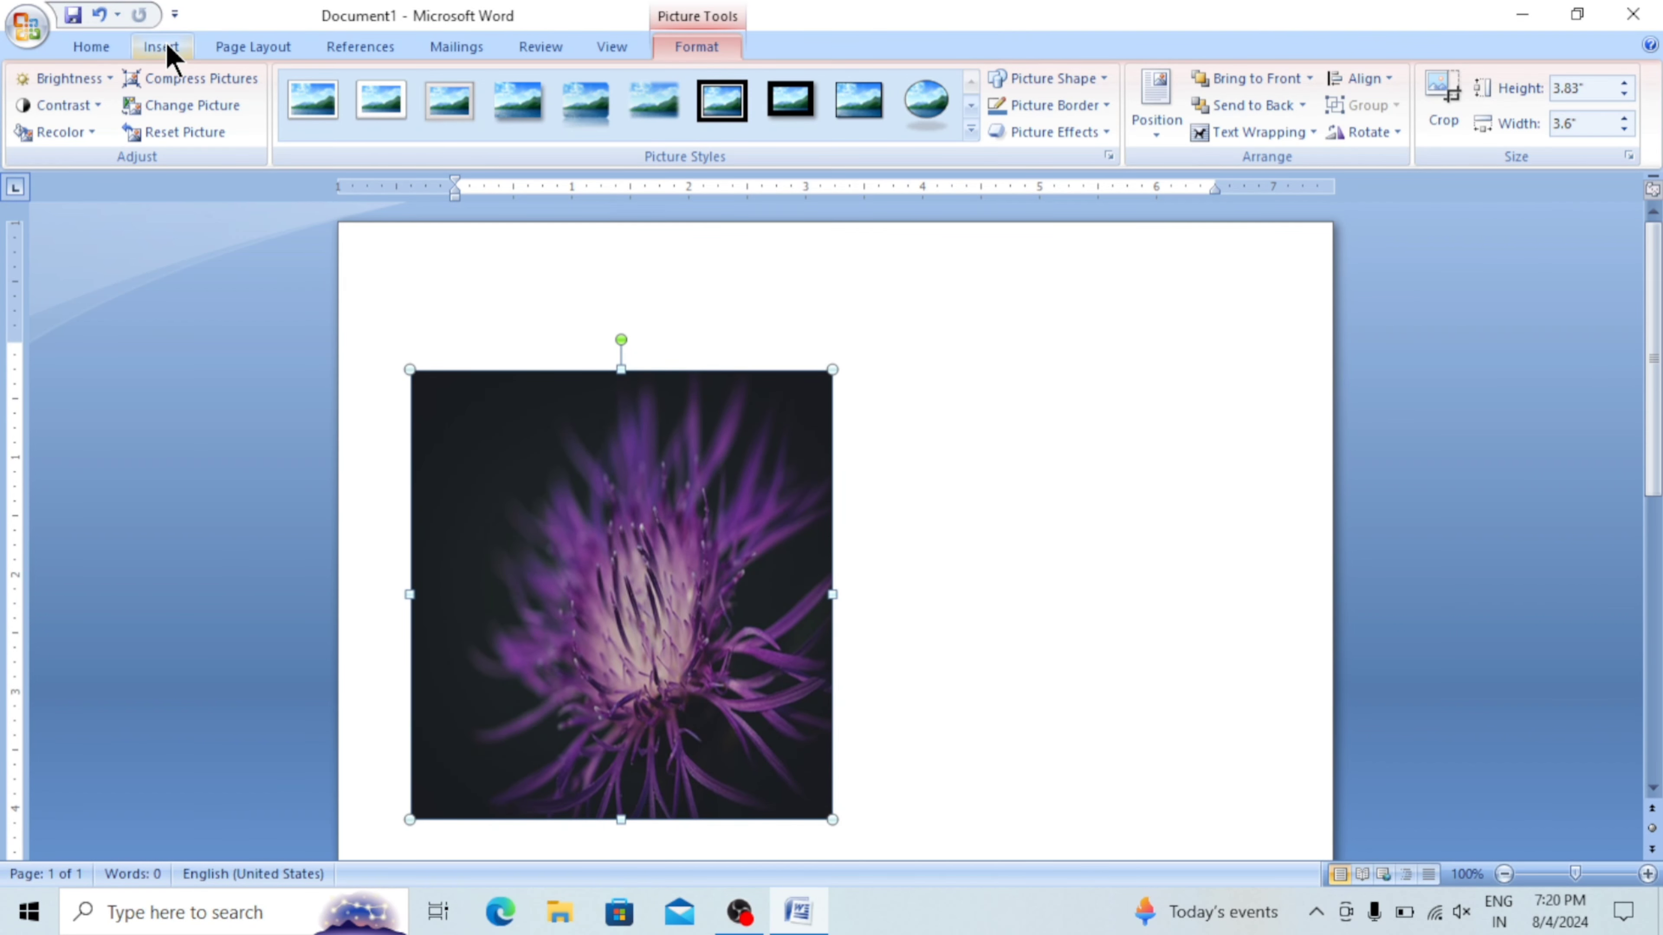
Crop the flower photo to the Can shape, then resize it to 2.43 wide by 3.07 inches tall.
left_click(1047, 78)
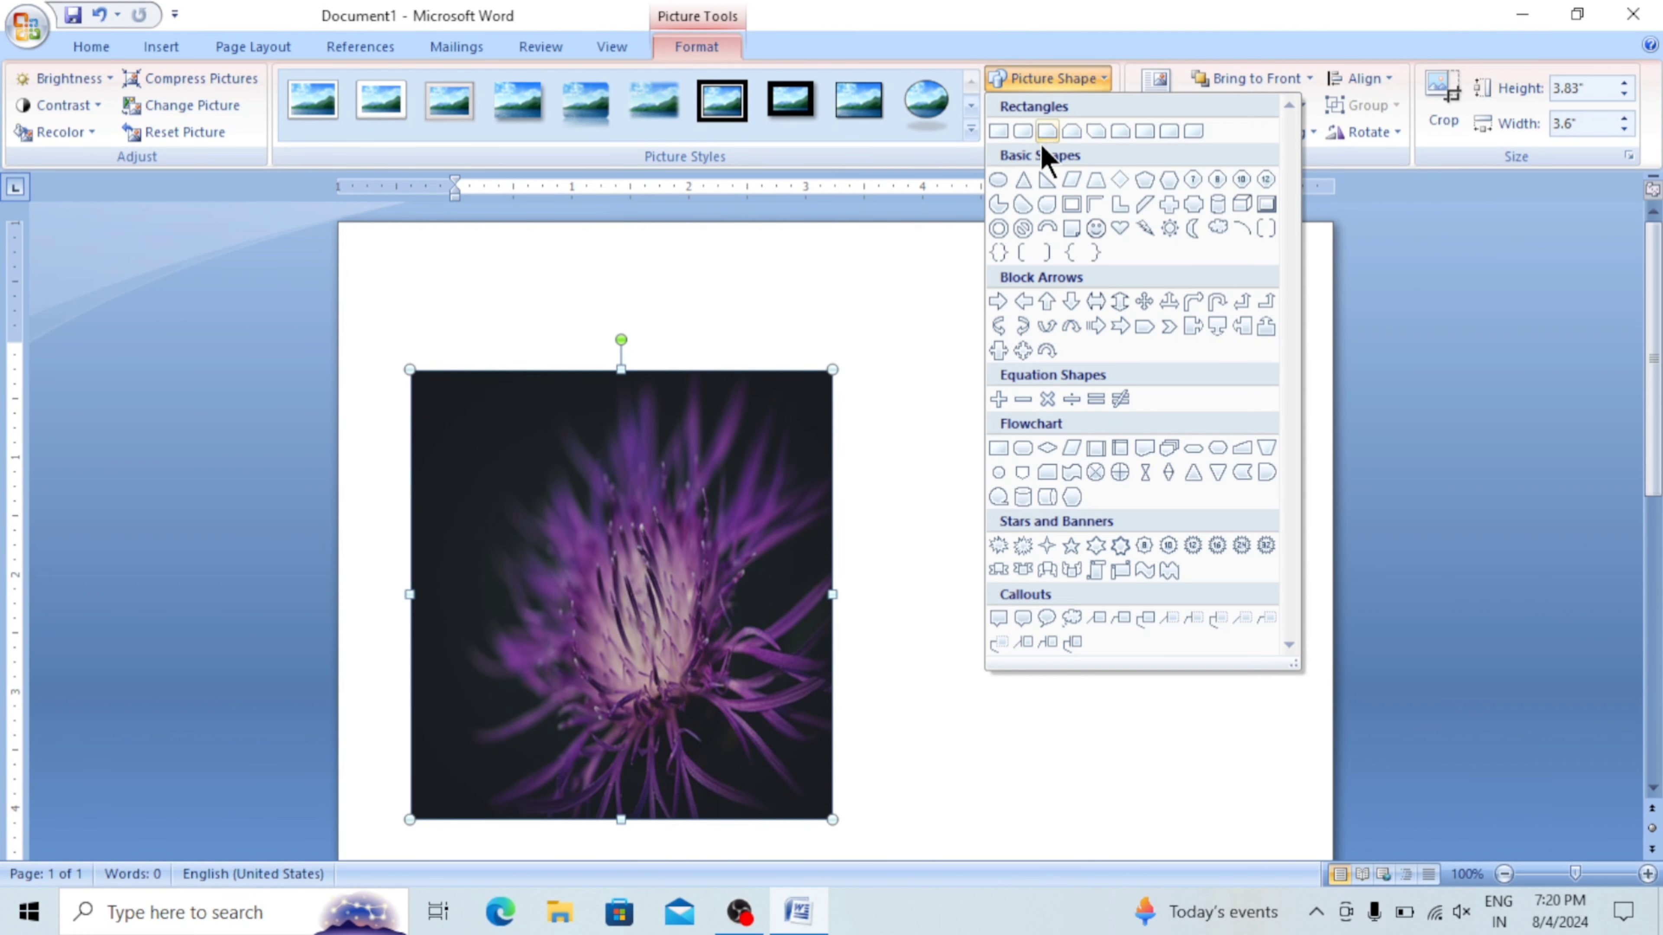
left_click(1217, 205)
left_click_drag(826, 596, 713, 597)
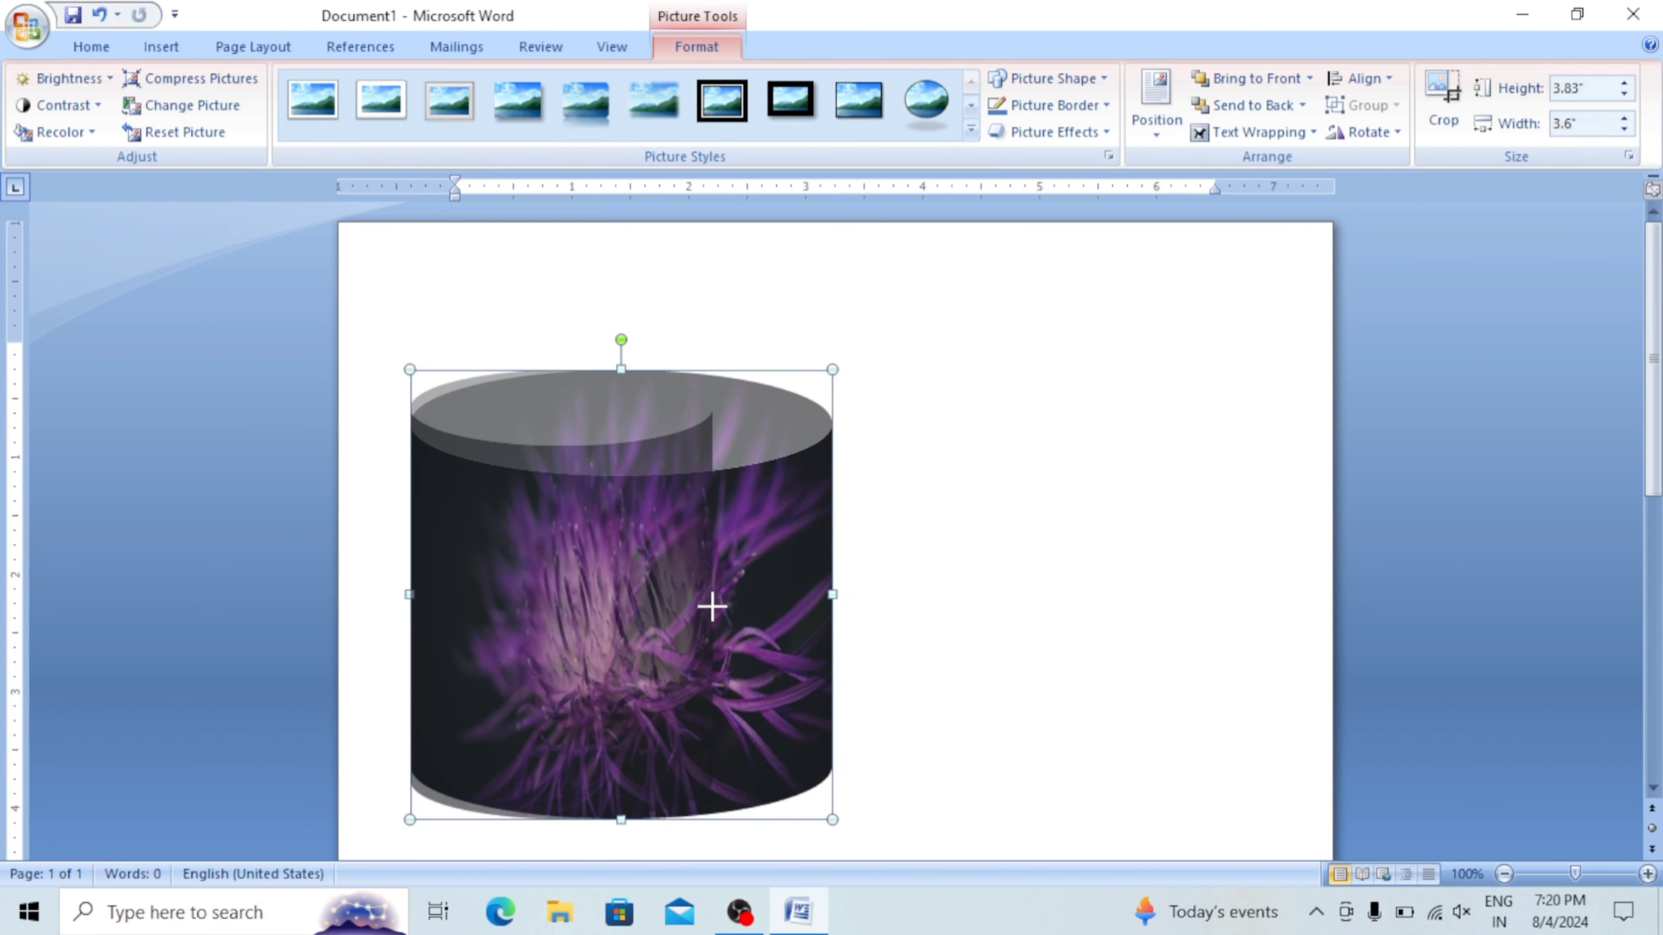
left_click_drag(562, 815, 575, 731)
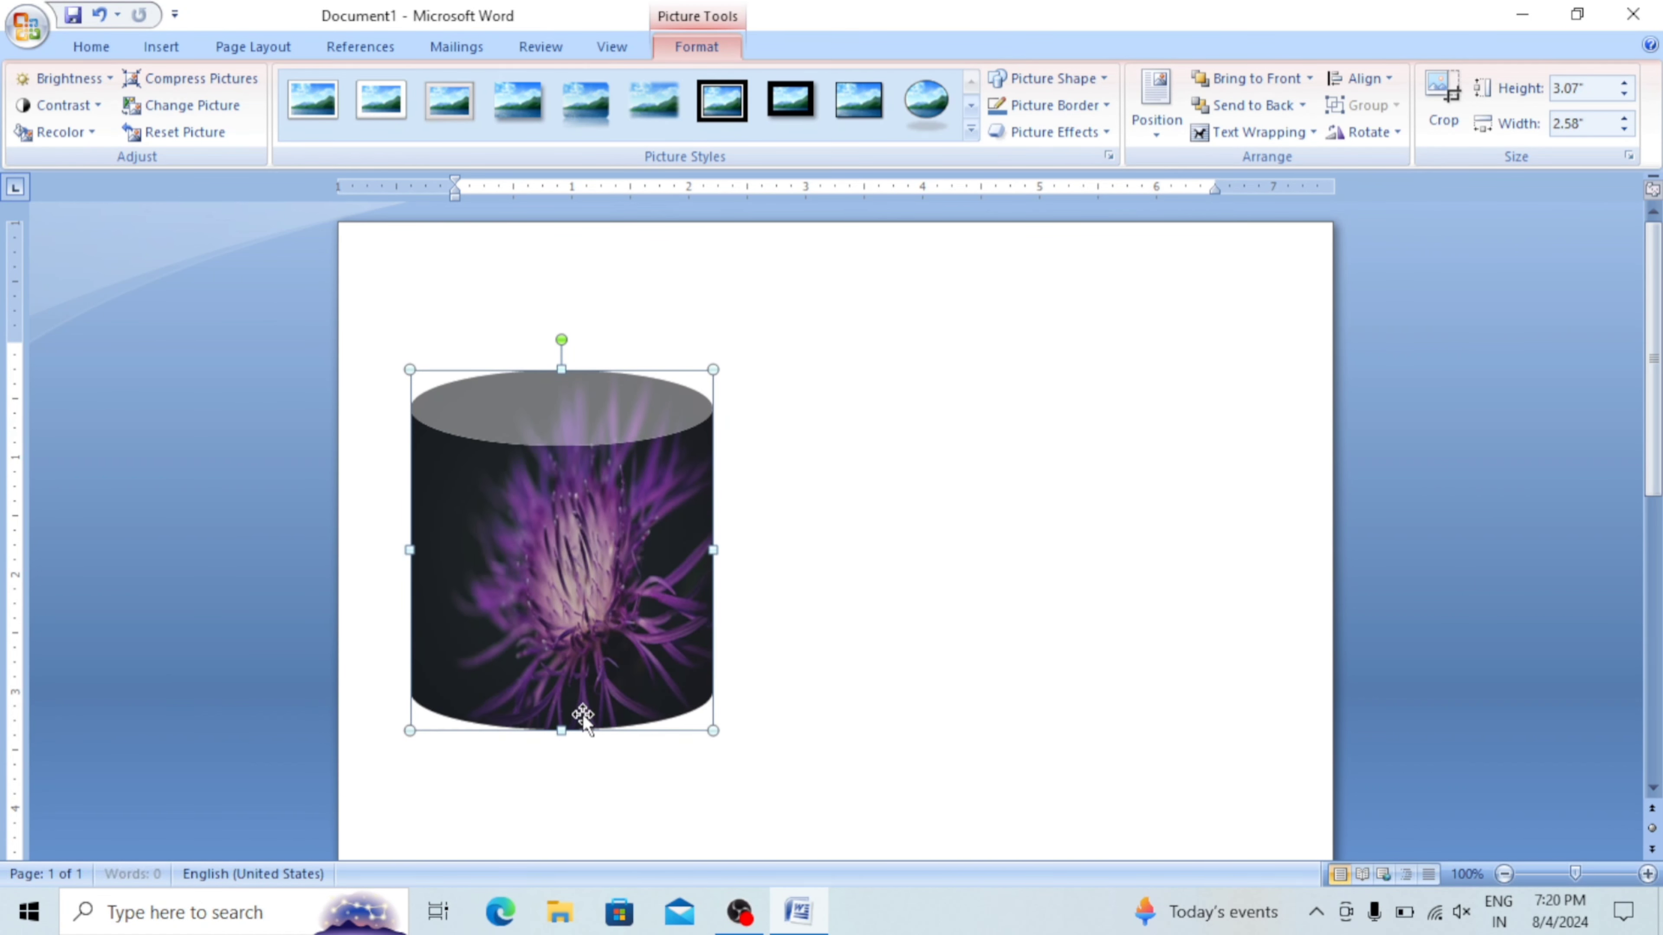
left_click_drag(715, 550, 695, 550)
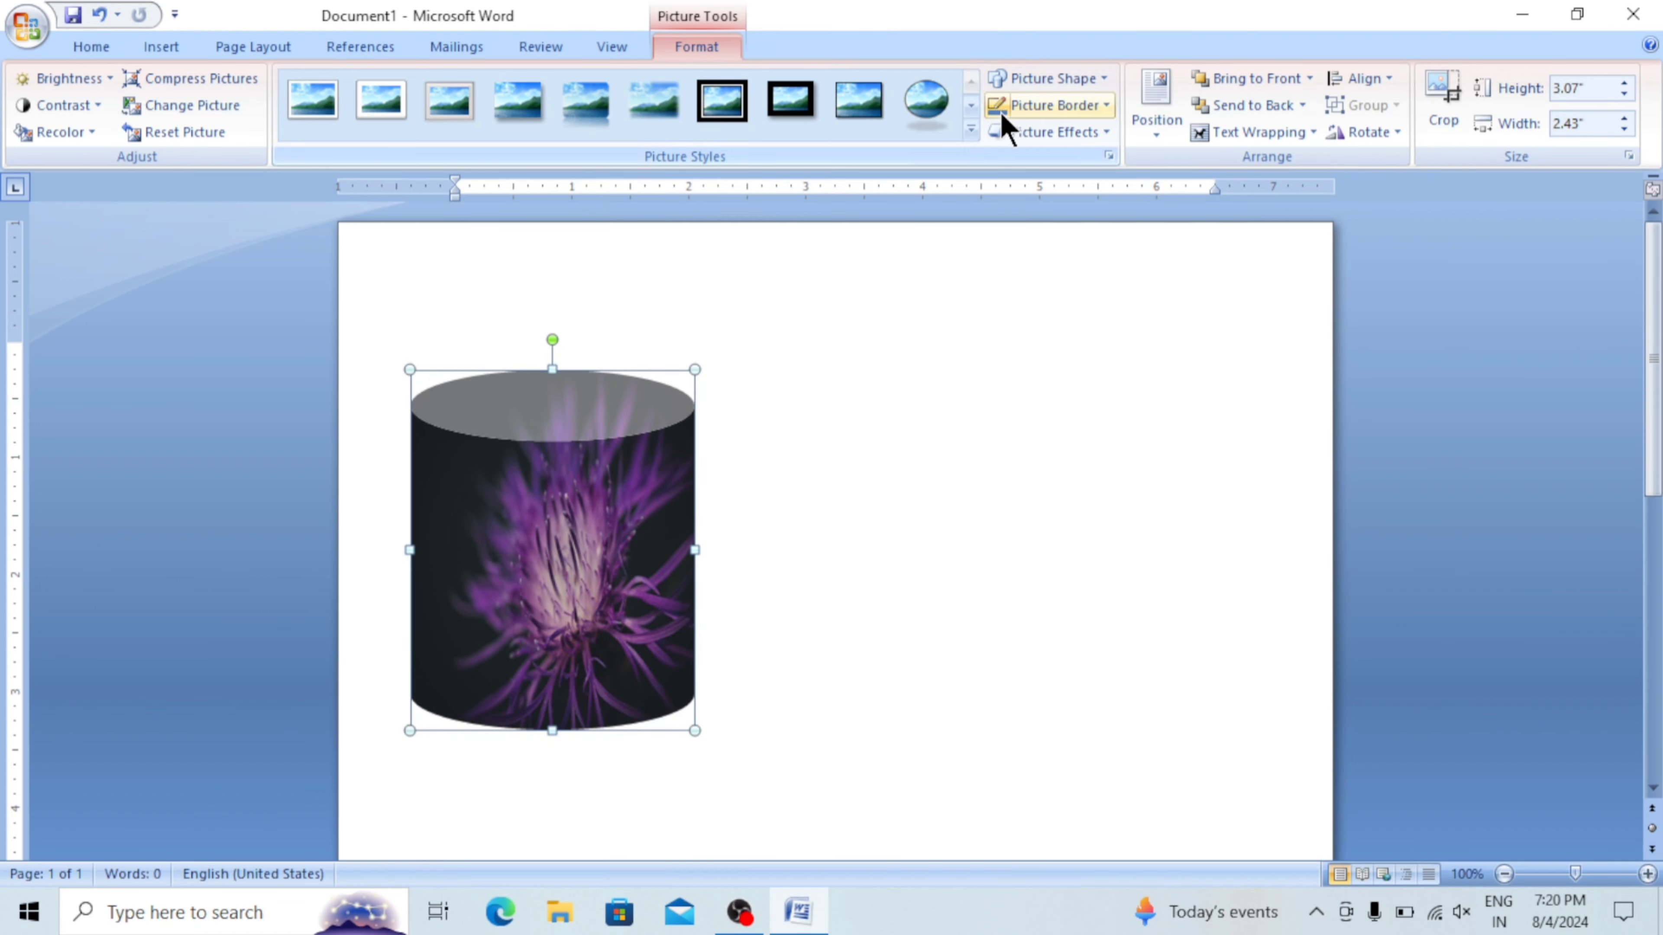
Apply a Reflection picture effect to the flower cylinder, then deselect it.
left_click(1082, 136)
mouse_move(1070, 285)
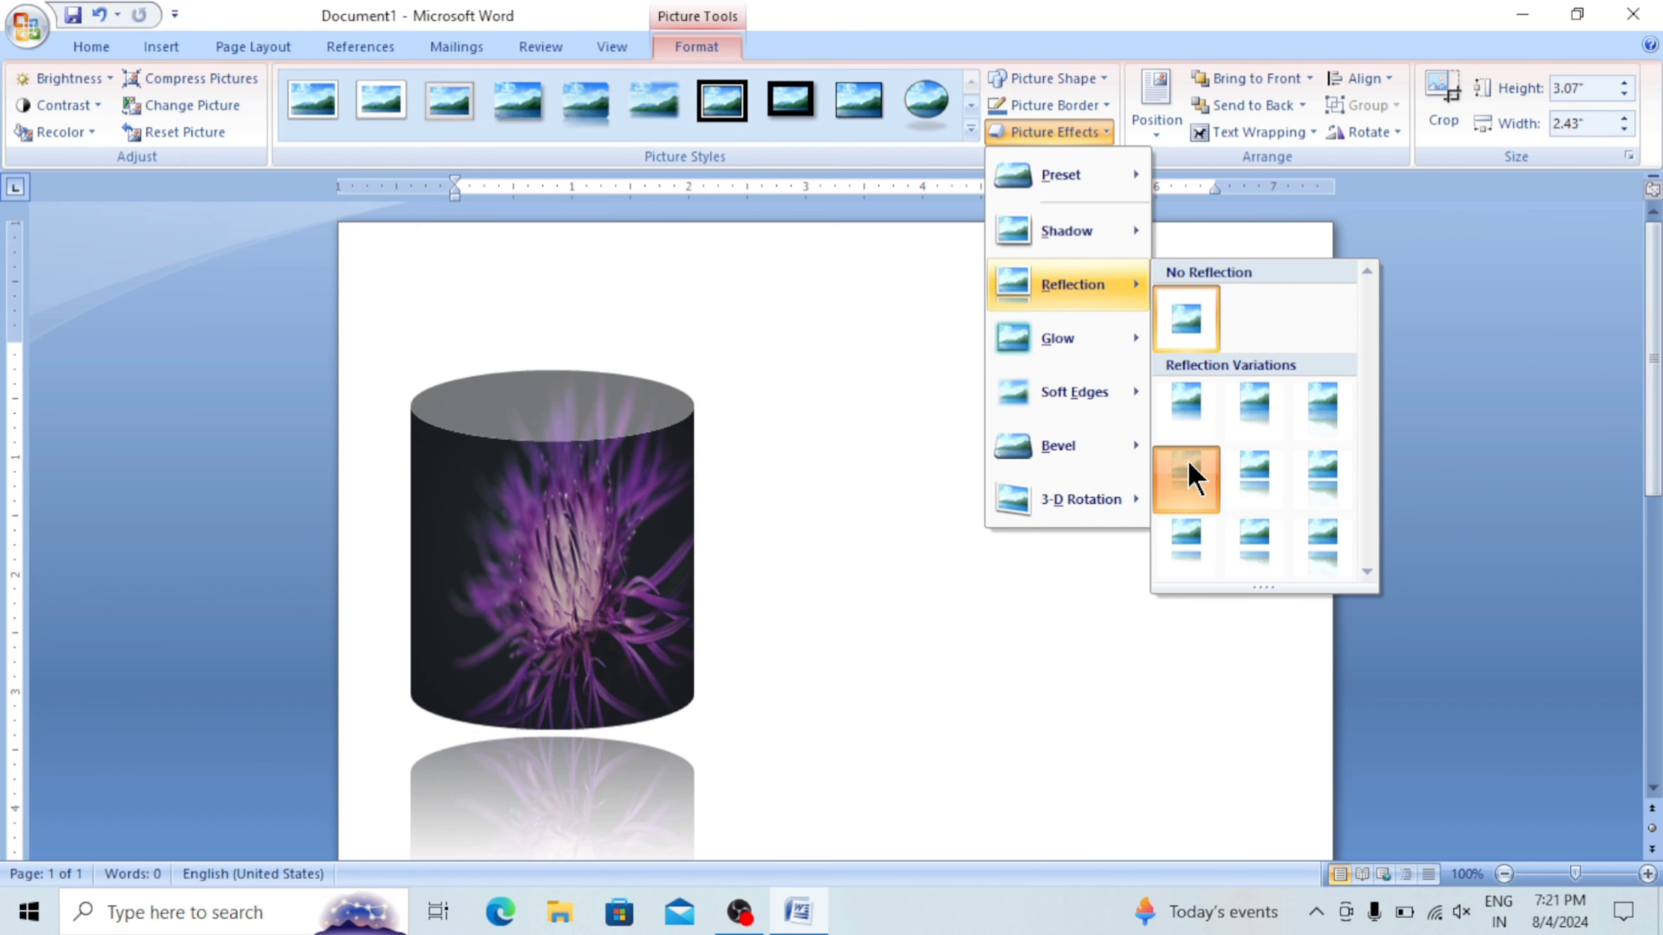
left_click(1188, 481)
scroll(885, 422, "down", 3)
scroll(885, 423, "up", 2)
scroll(914, 599, "up", 2)
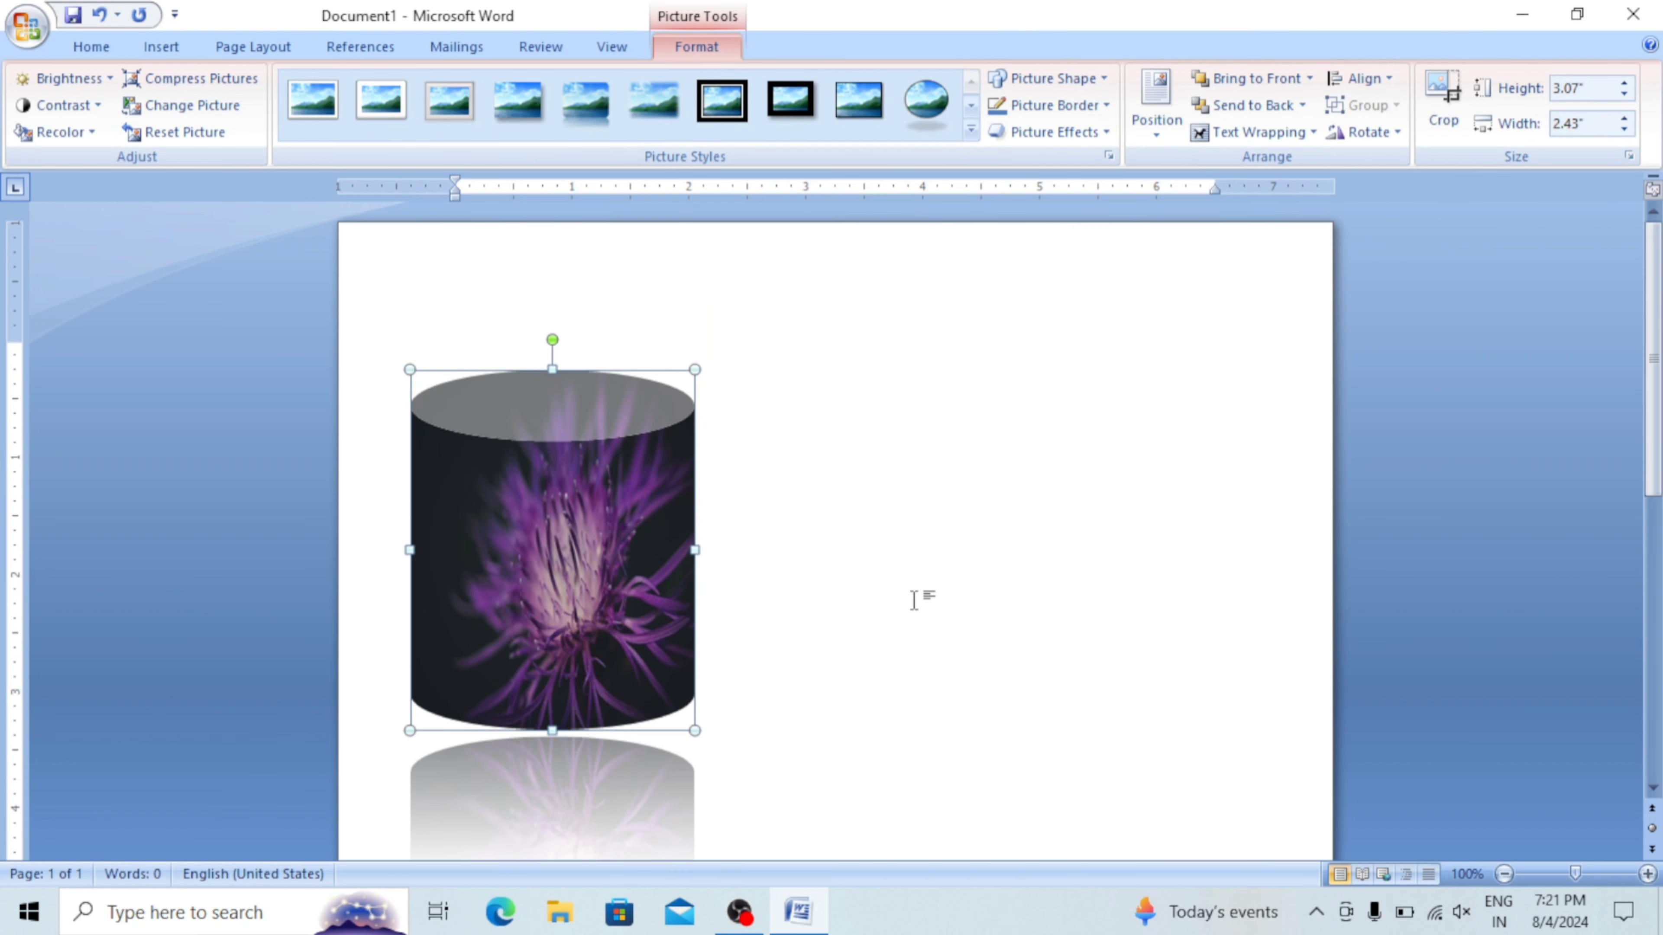
left_click(1504, 874)
left_click(739, 501)
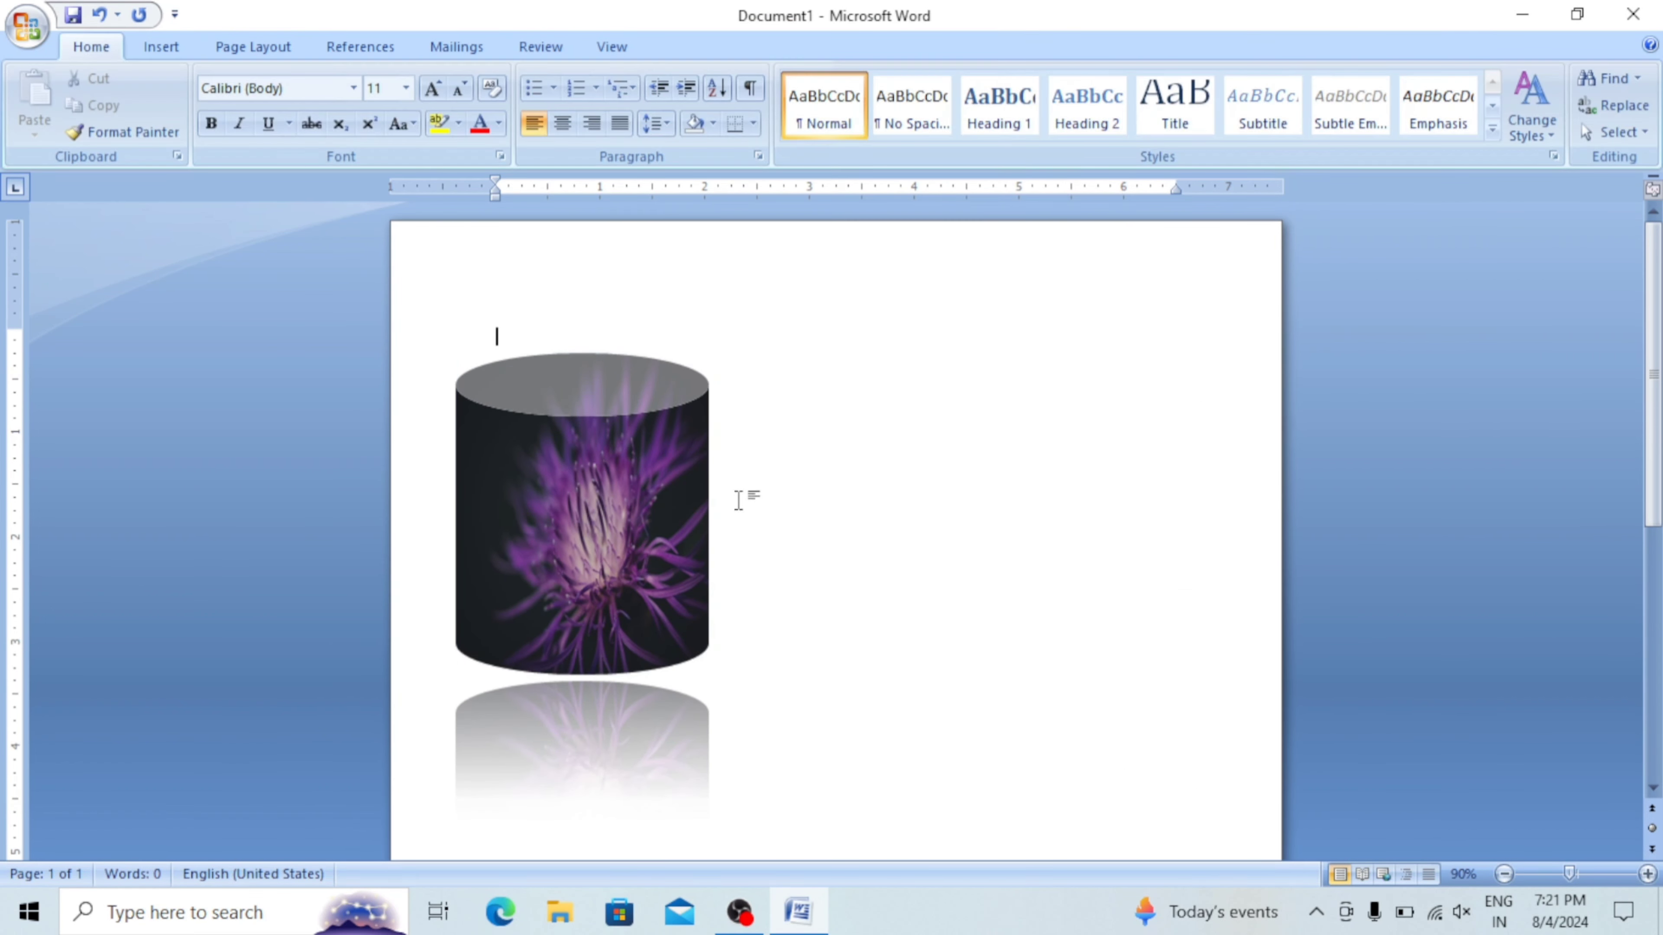
left_click(157, 47)
Draw a Block Arc rotated 90°, sized about 1.83 by 1.73 inches, against the cylinder's right side.
left_click(369, 108)
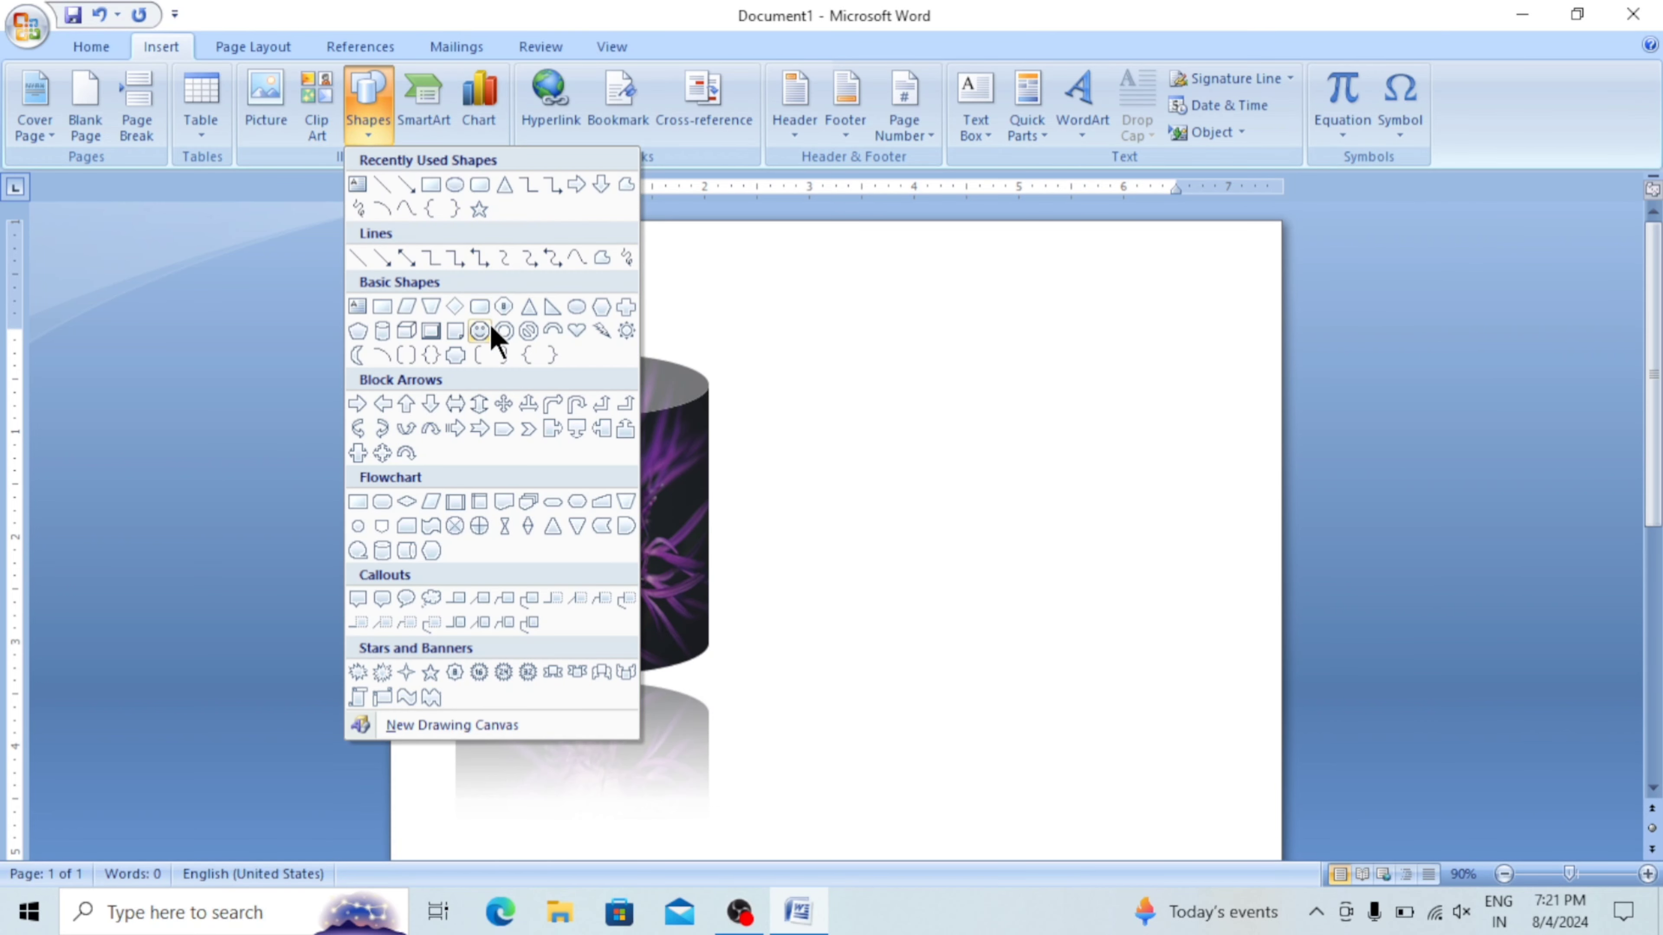
left_click(552, 334)
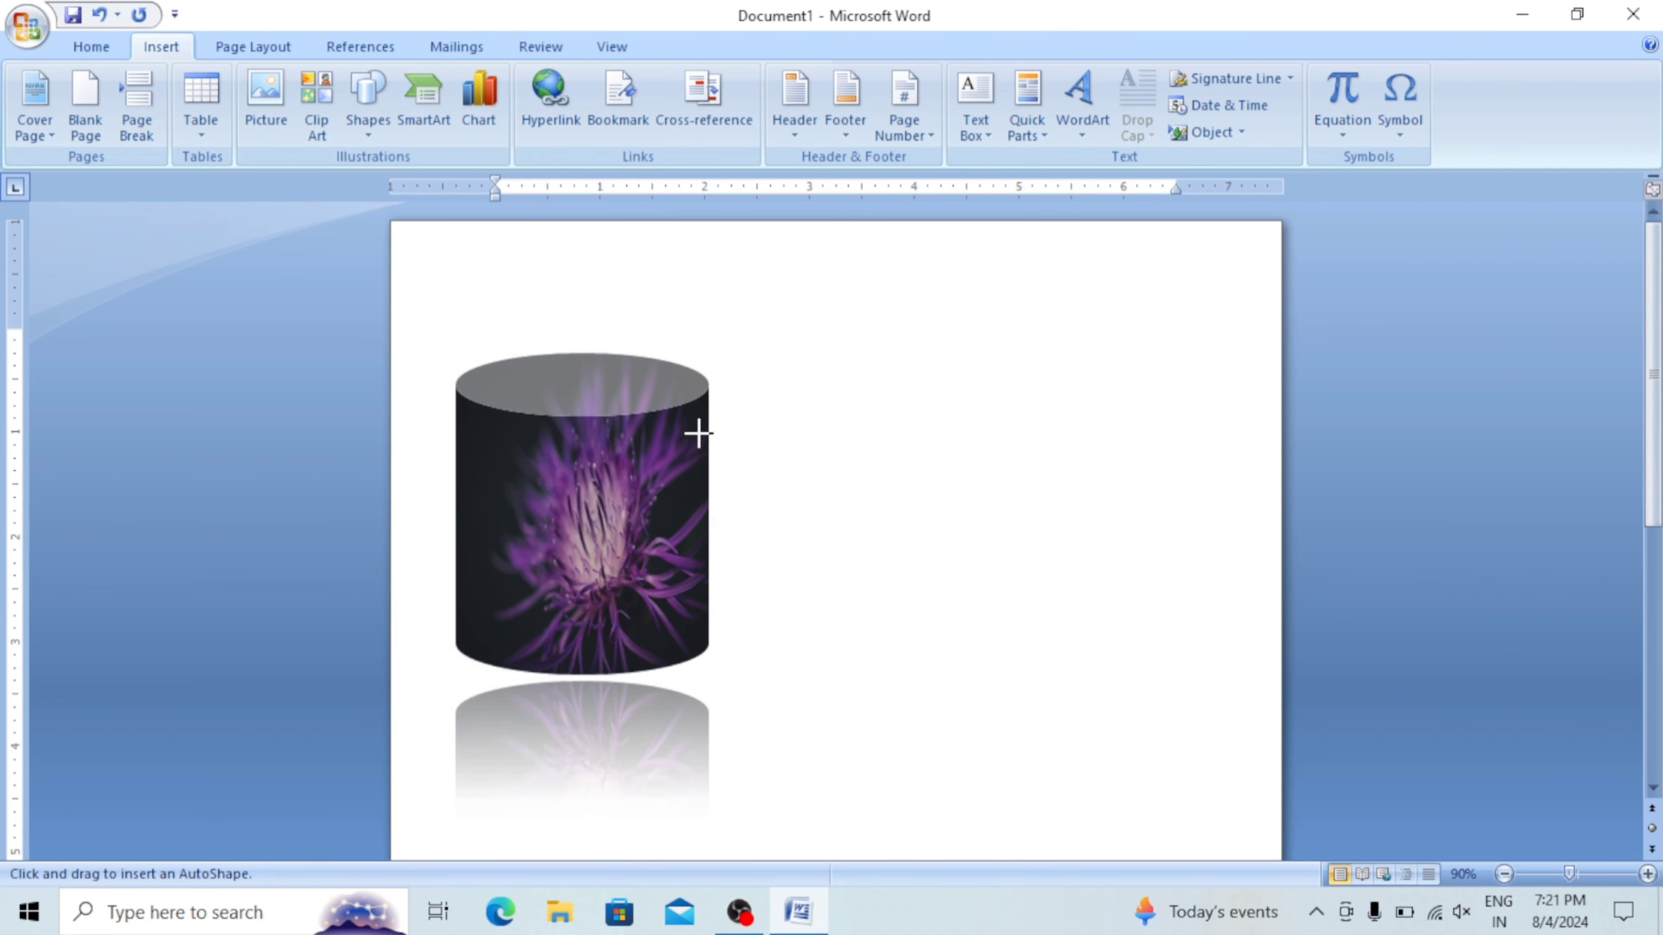
left_click_drag(764, 524, 996, 304)
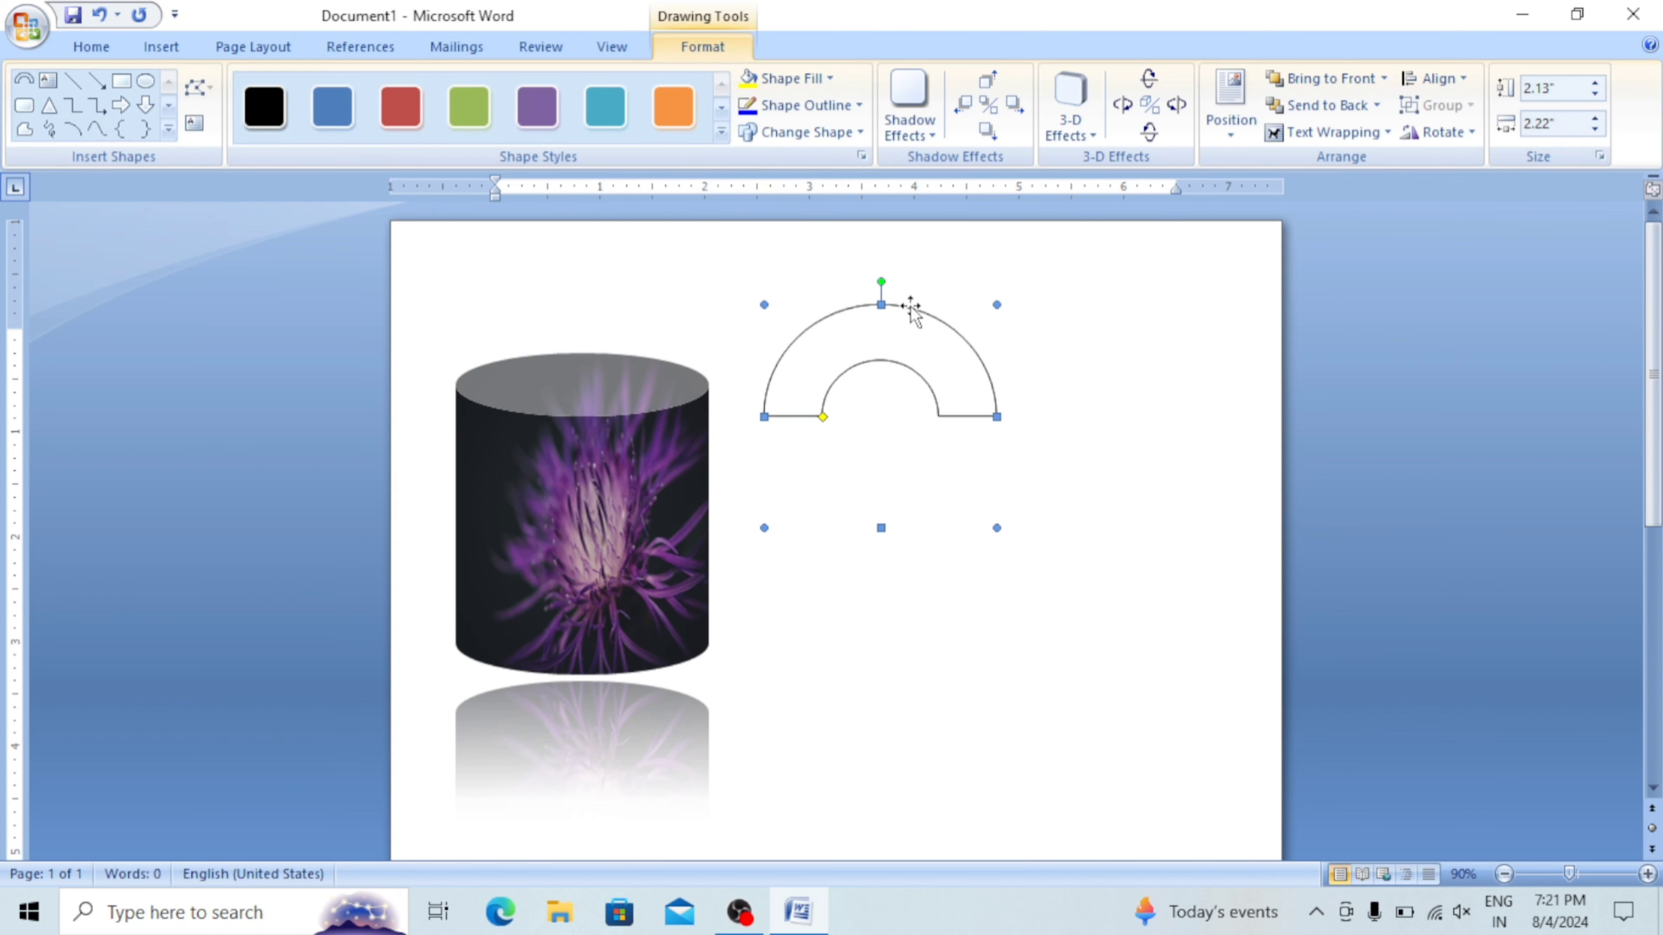
left_click_drag(958, 426, 1014, 417)
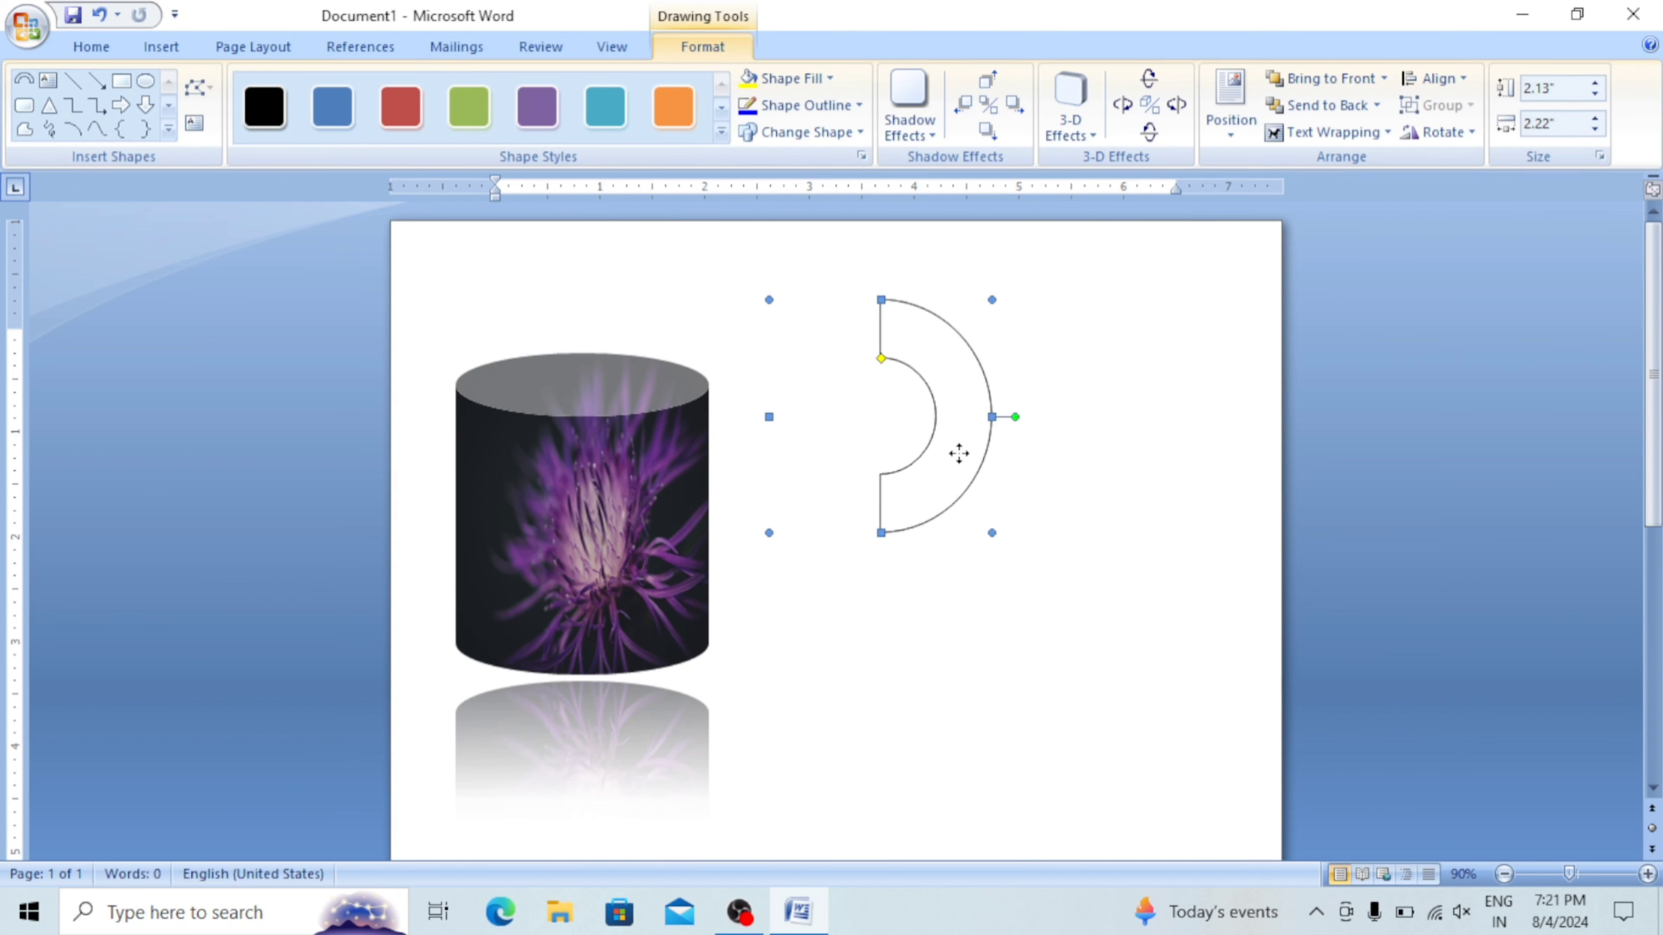
left_click_drag(808, 562, 714, 596)
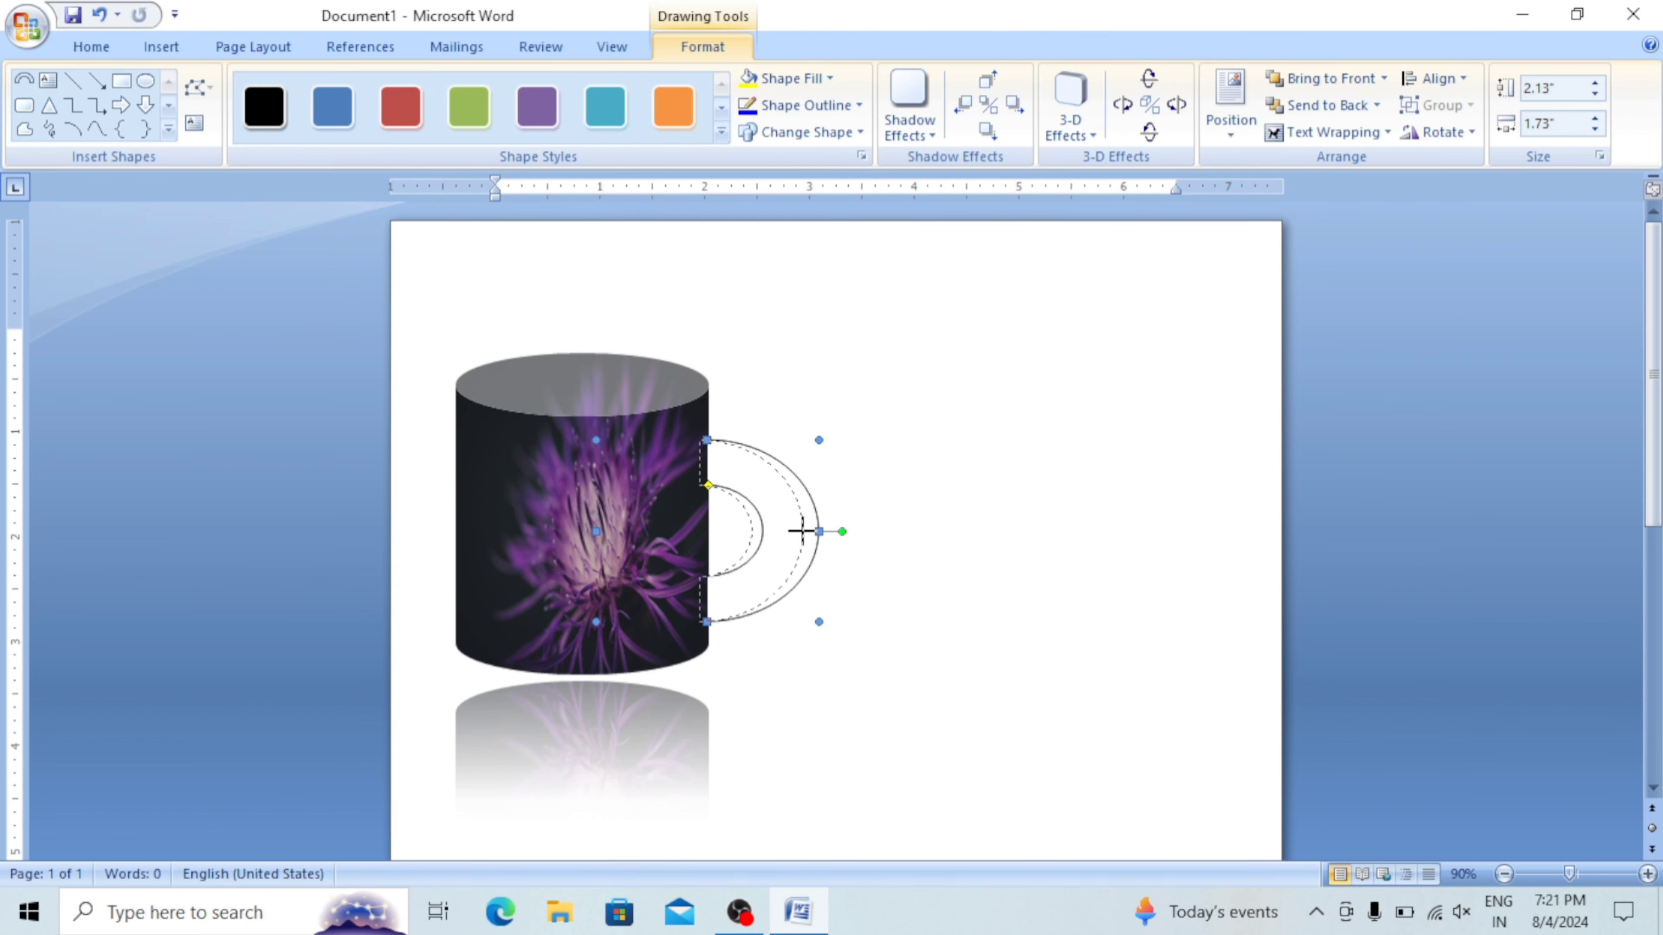
left_click_drag(819, 540, 775, 528)
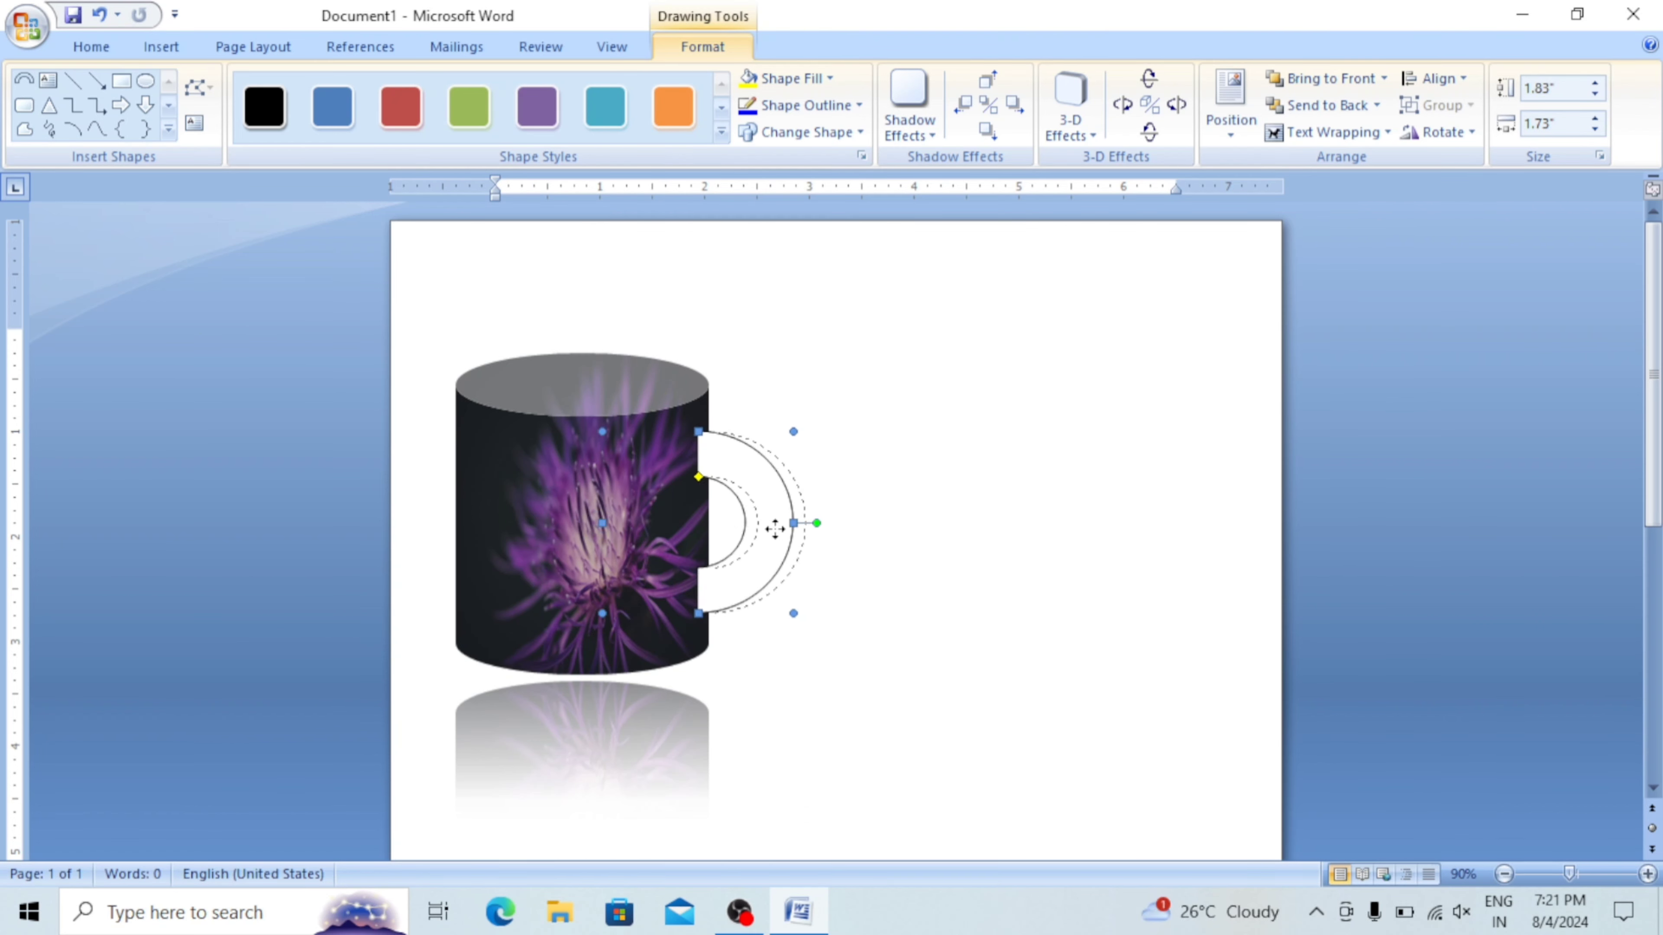
Fill the block-arc handle with the flower picture from Downloads to match the cylinder.
left_click(828, 78)
left_click(897, 350)
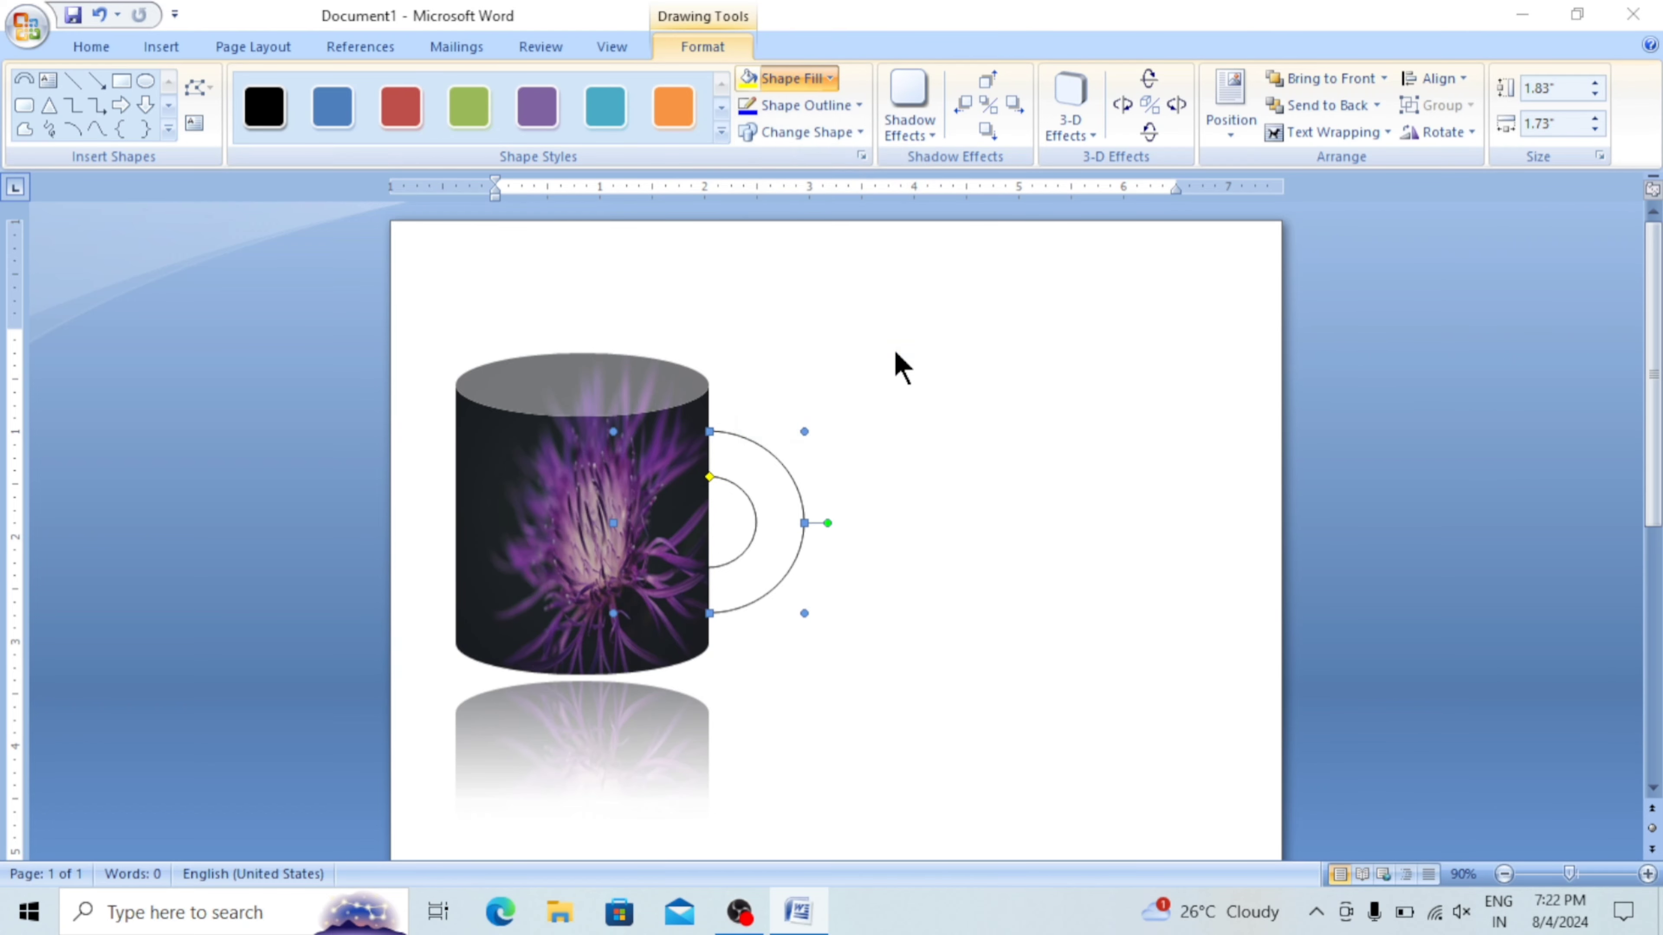
left_click(105, 262)
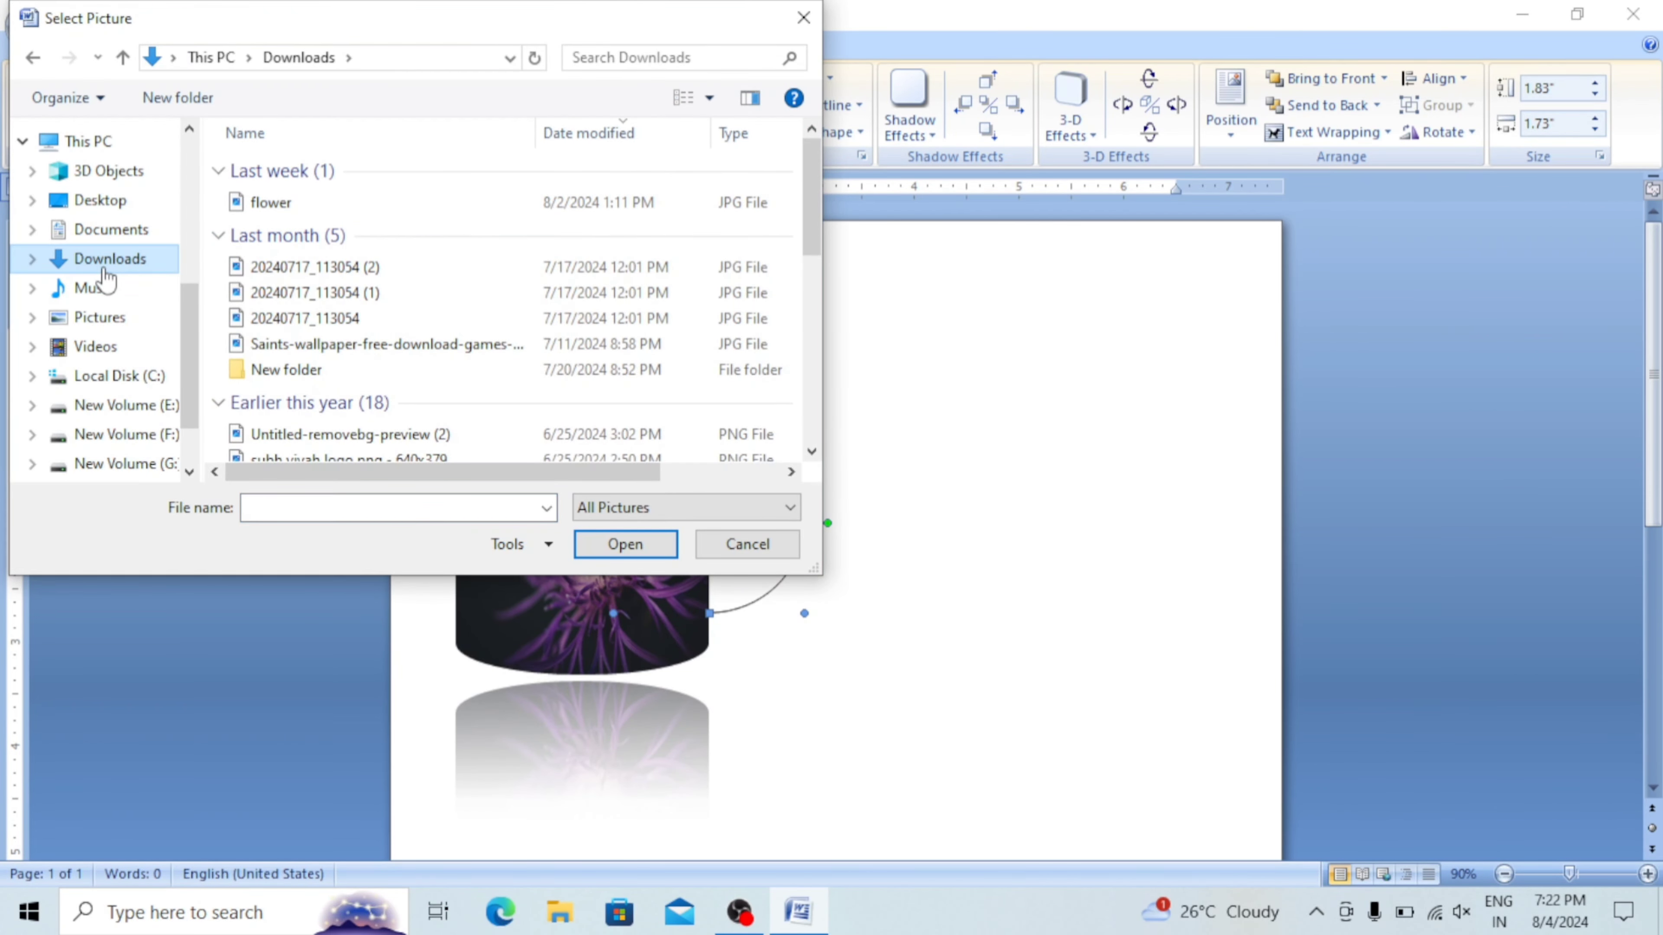
double_click(393, 203)
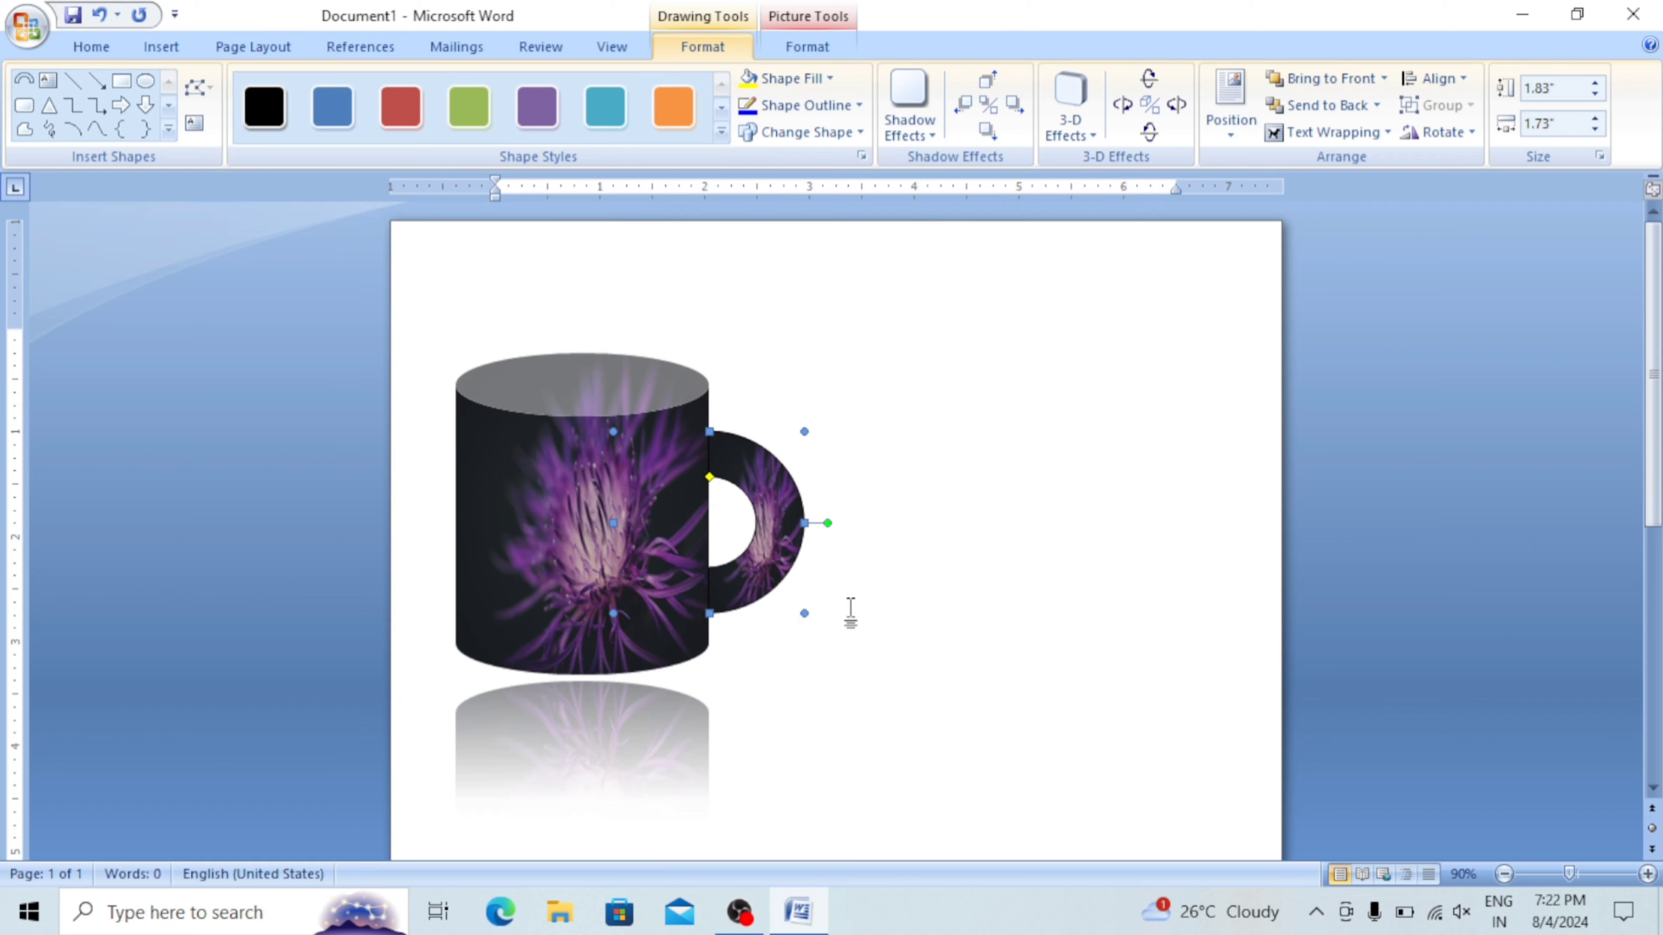
left_click(851, 613)
left_click(162, 46)
Draw an oval about 0.74 by 2.41 inches across the flower mug's top opening.
left_click(371, 129)
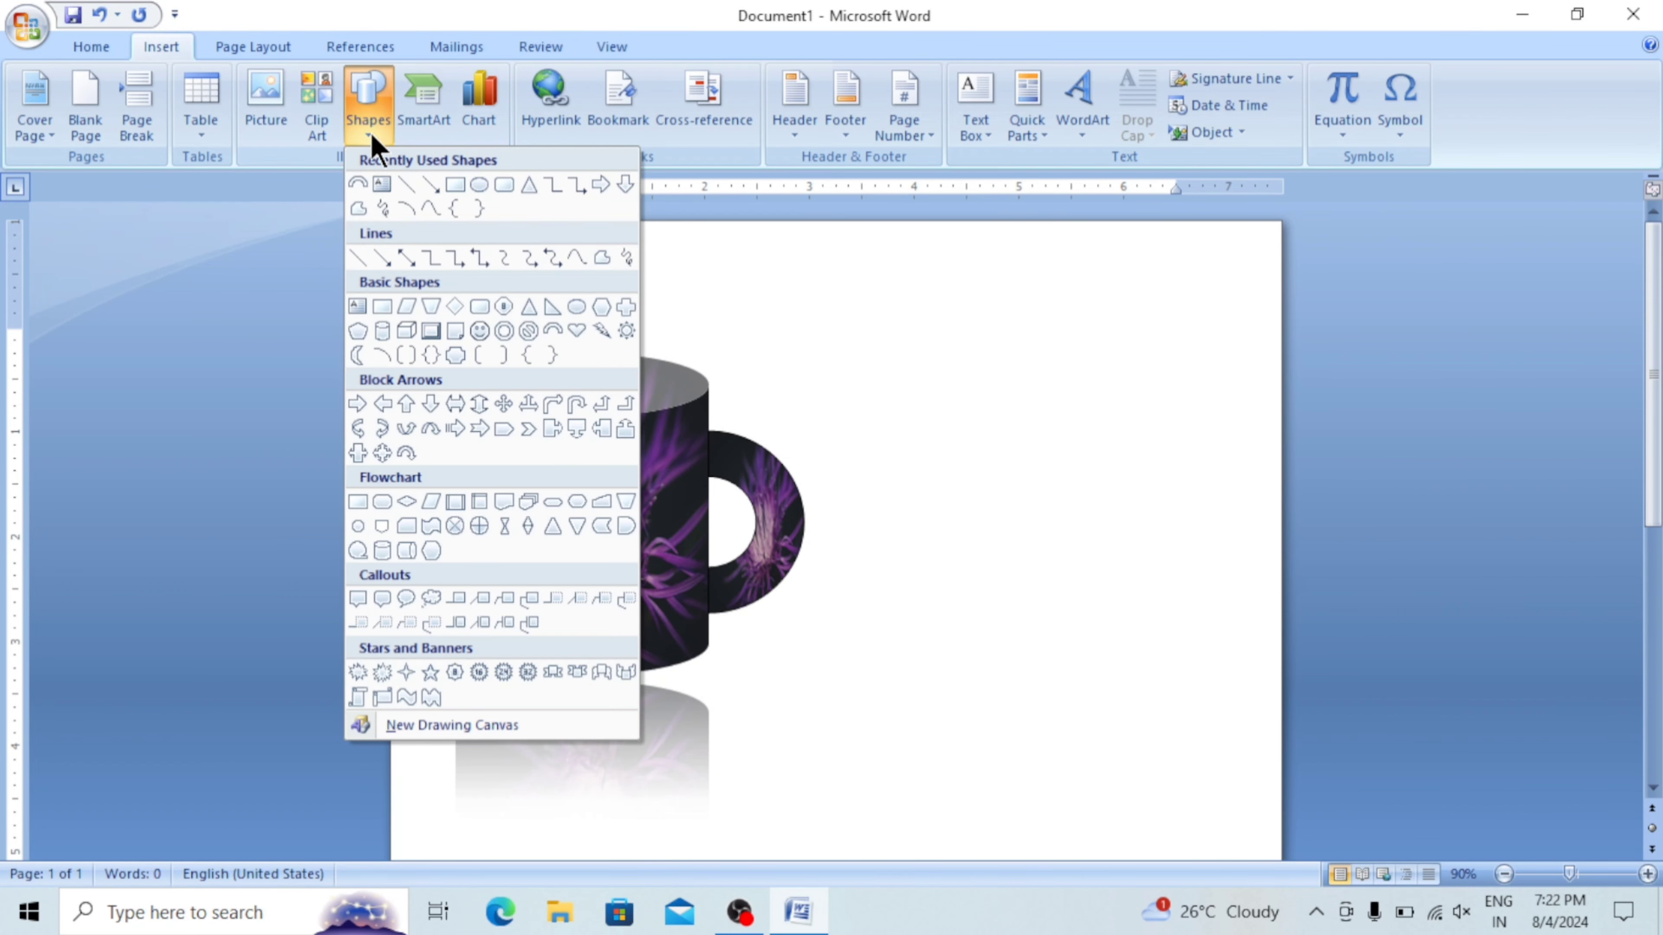
left_click(472, 186)
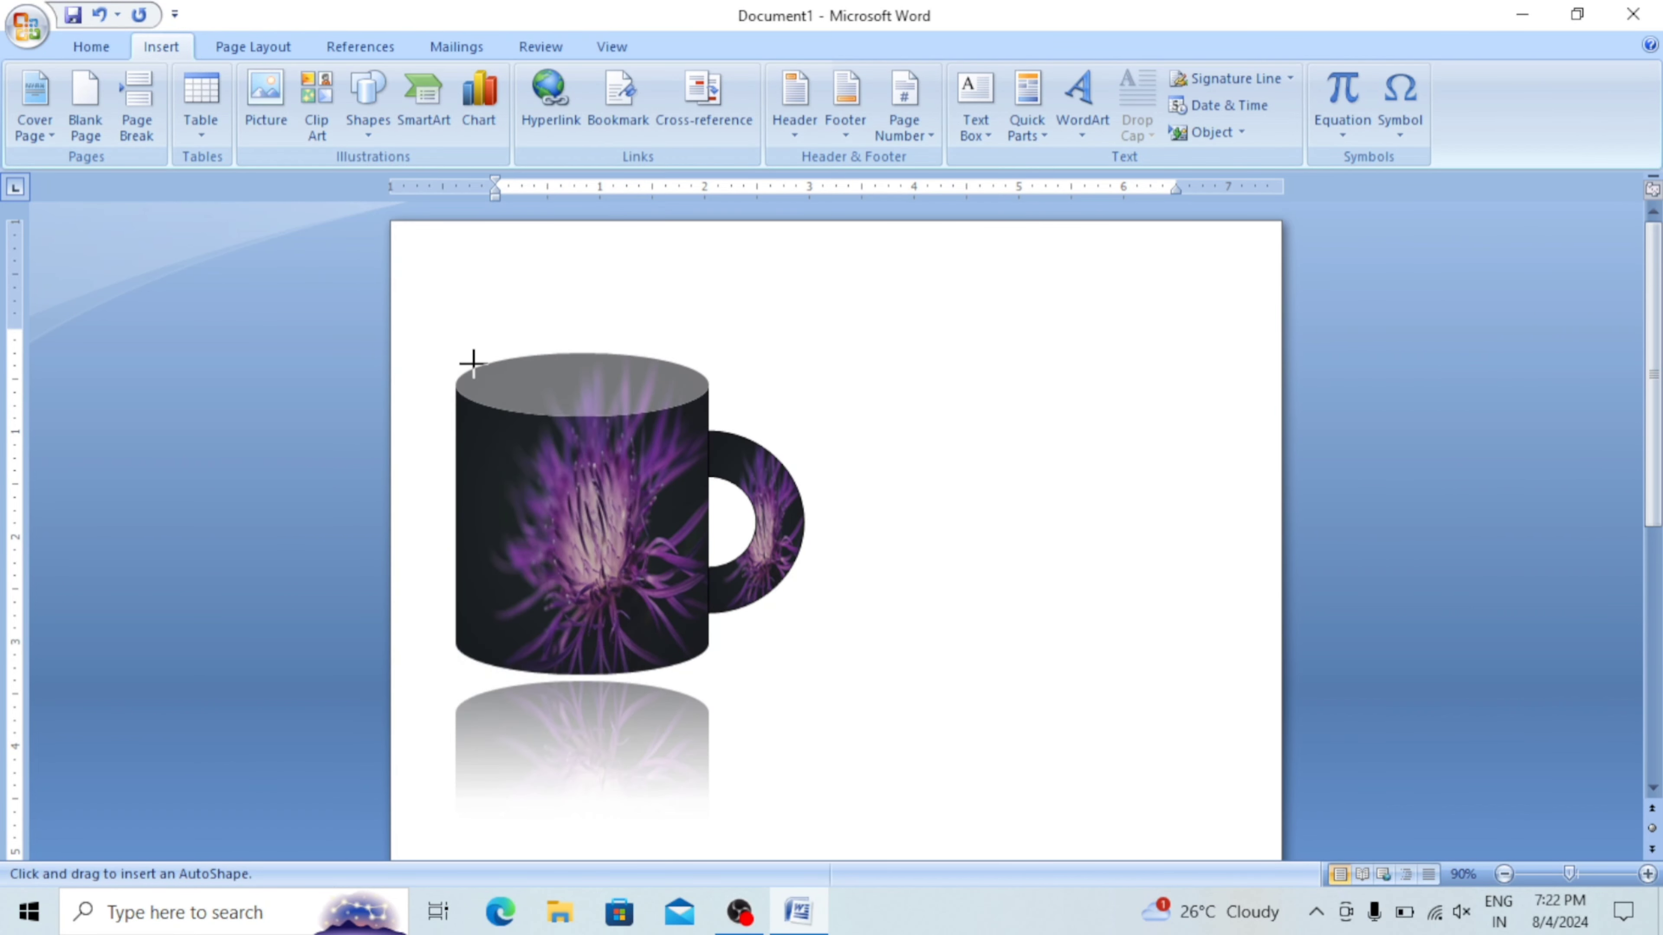
left_click_drag(450, 370, 705, 449)
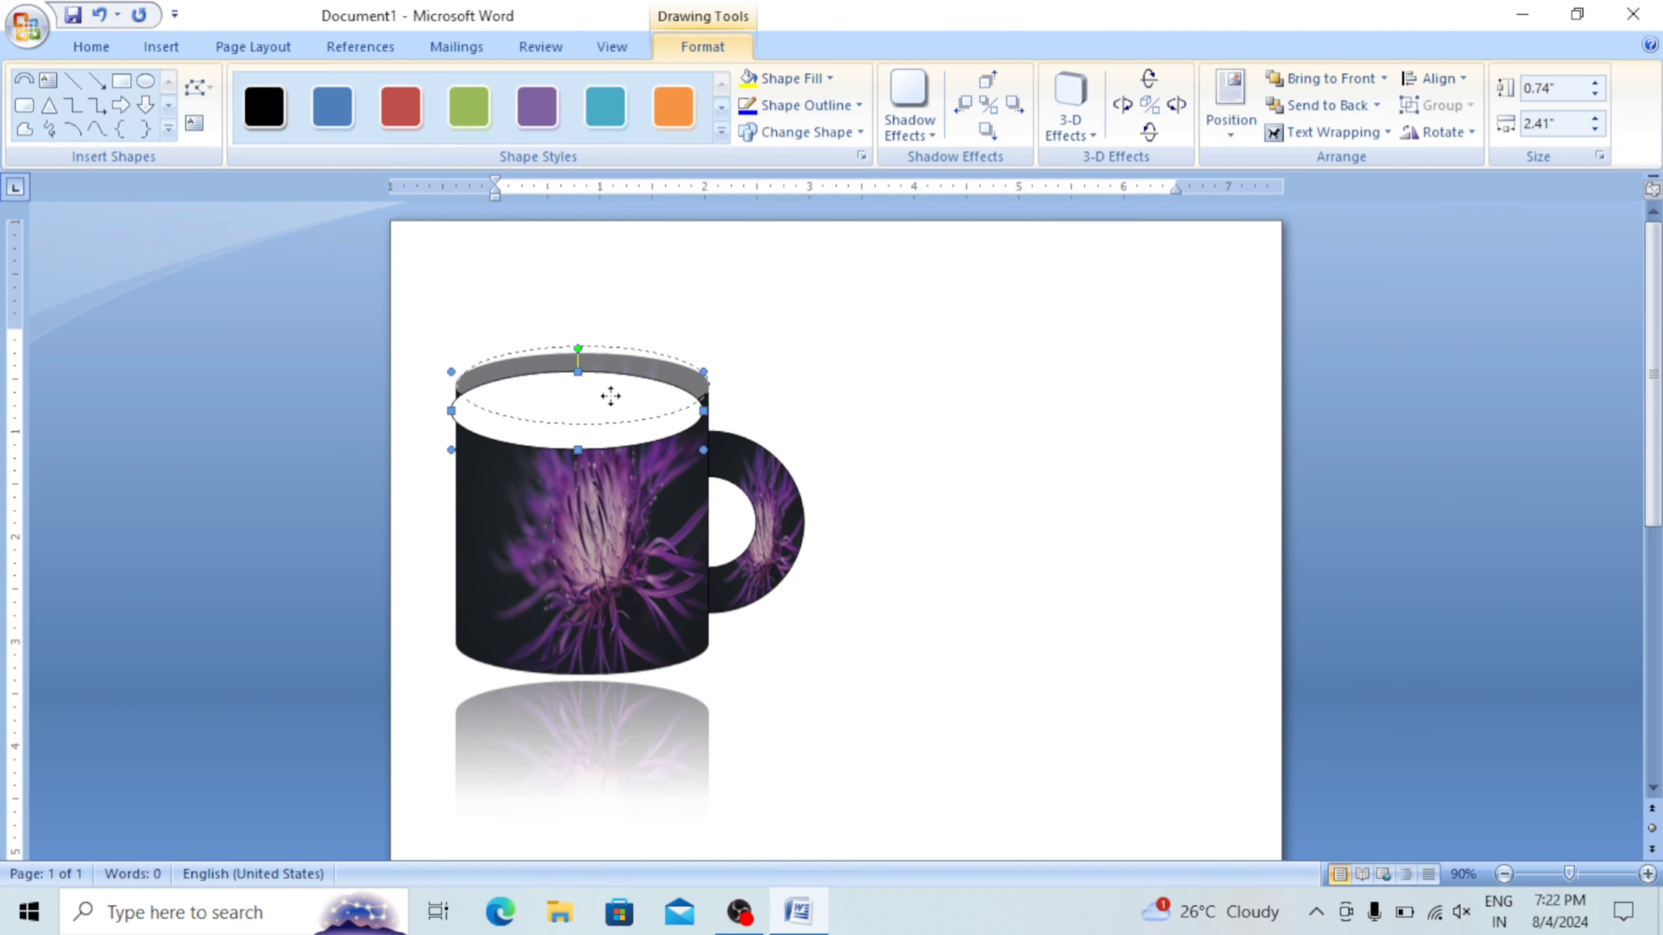
left_click_drag(610, 396, 612, 397)
left_click(786, 78)
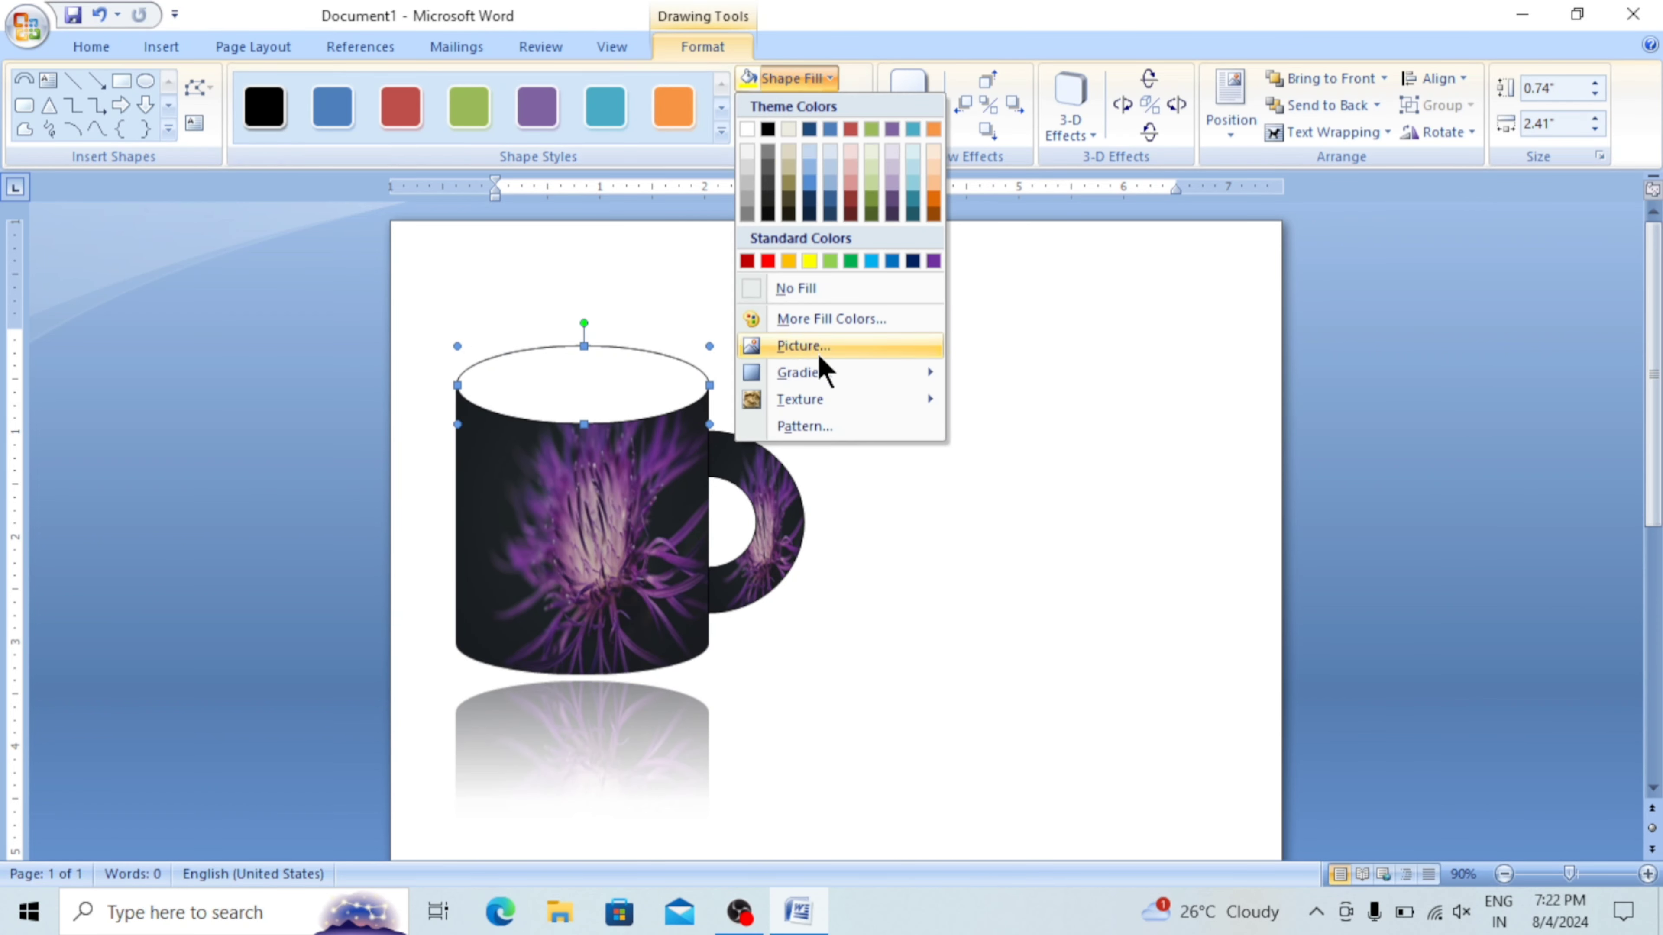
mouse_move(804, 373)
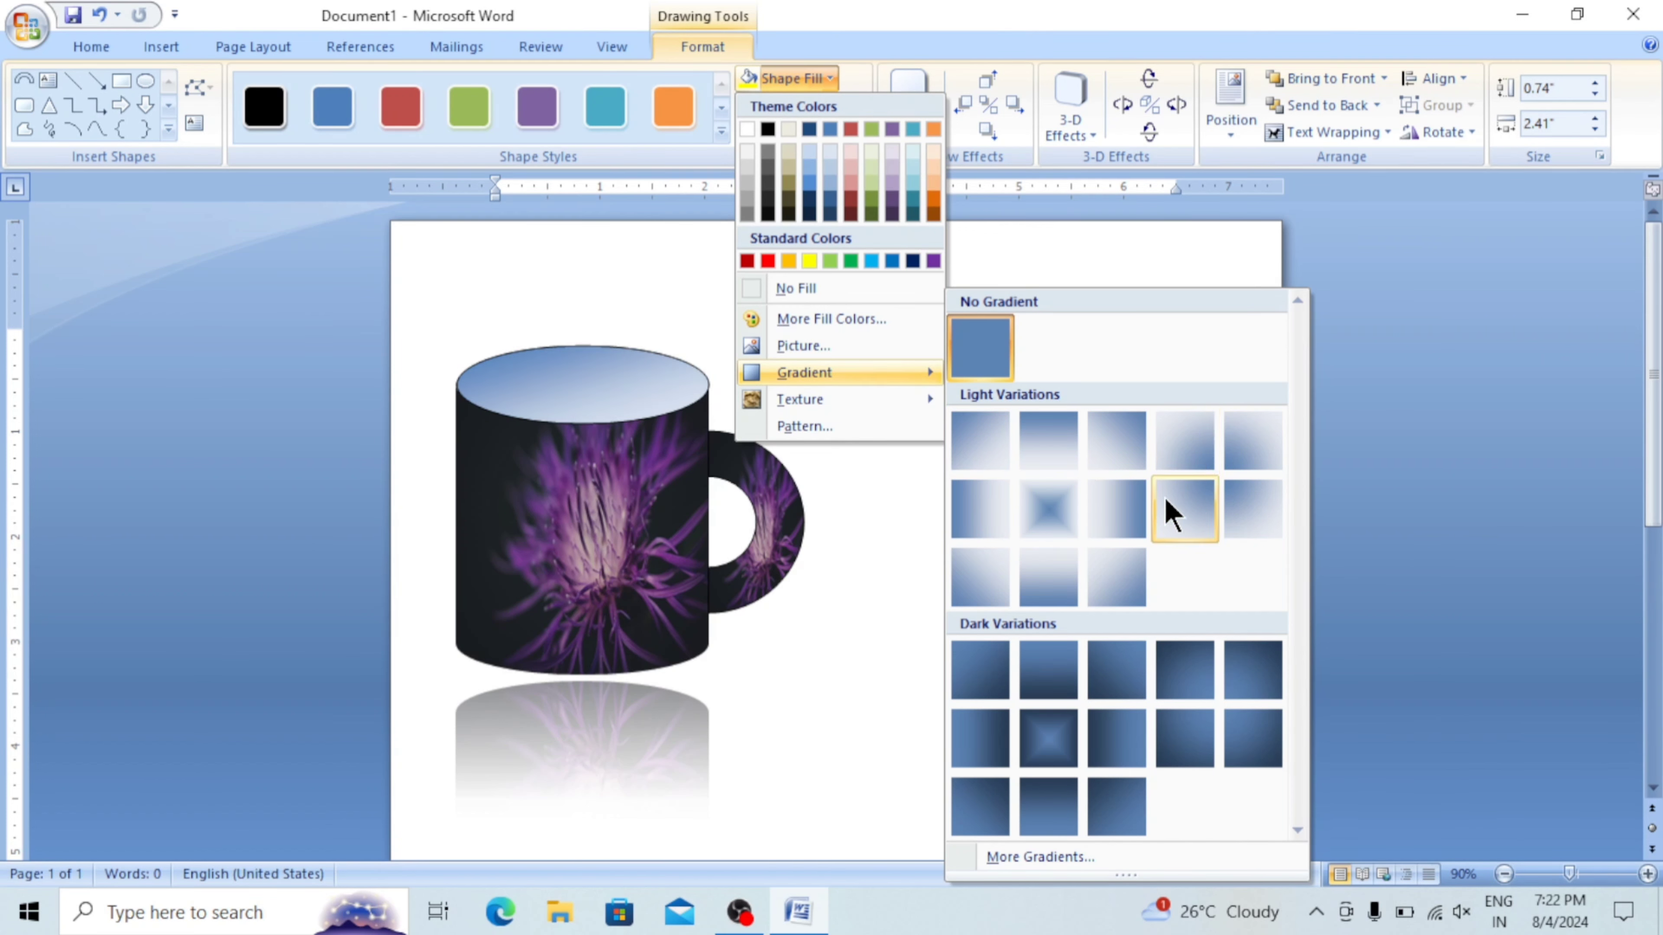
Fill the rim oval with a one-color diagonal-down gradient, lightening its blue almost to white.
left_click(1096, 455)
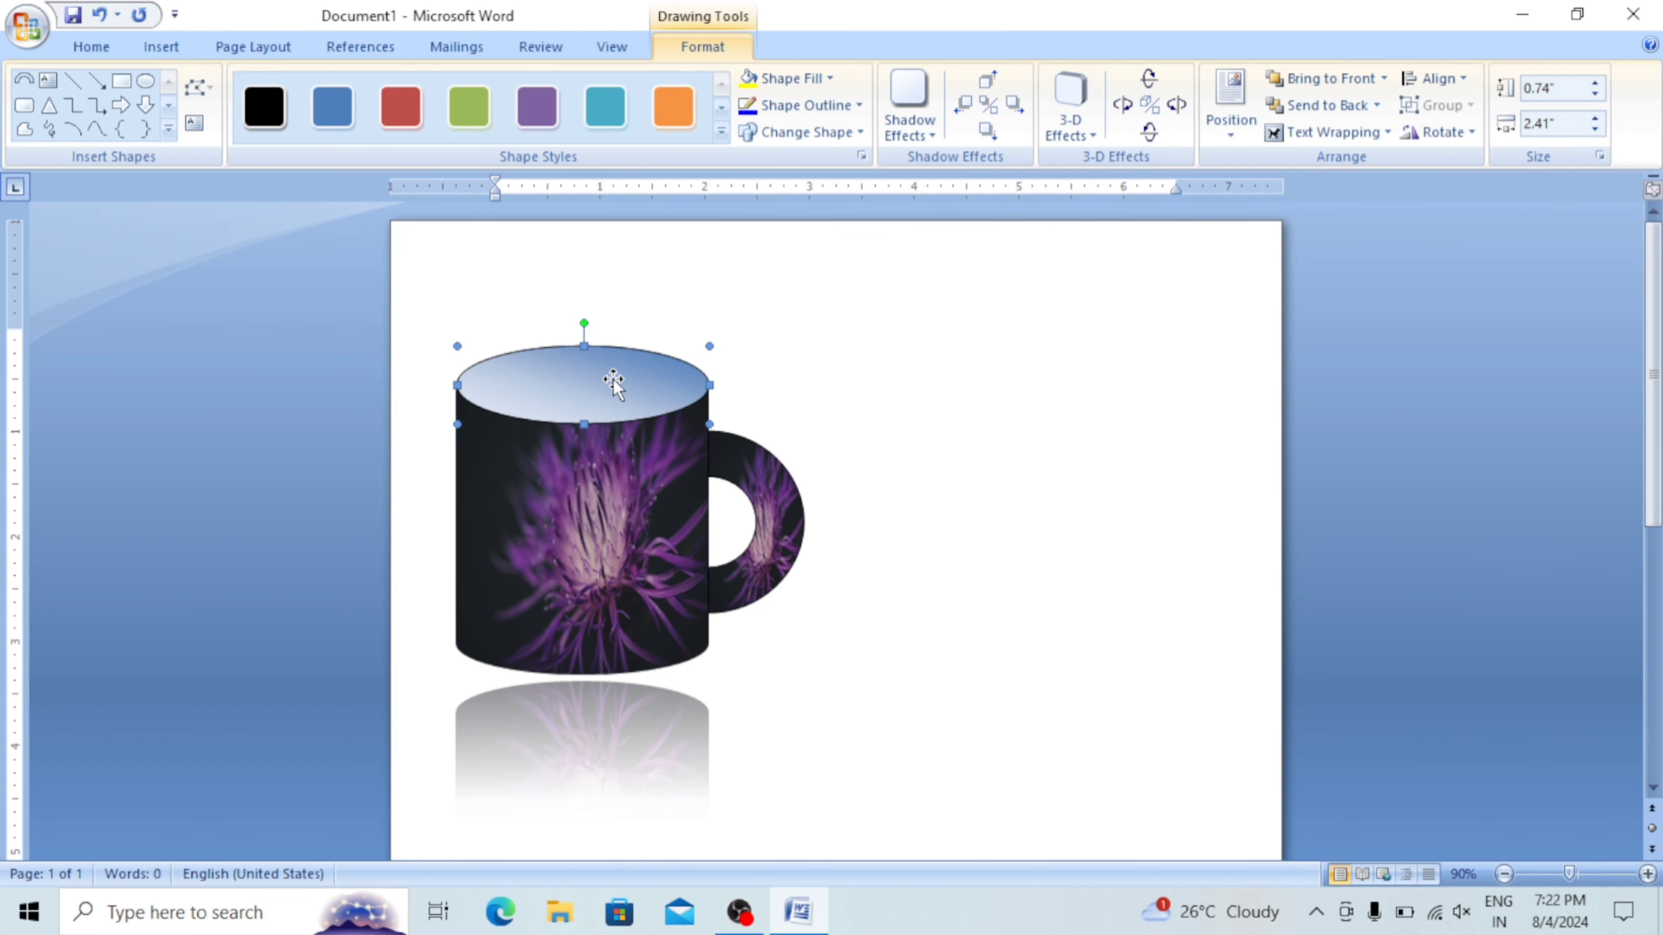
left_click(821, 82)
mouse_move(804, 372)
left_click(1001, 855)
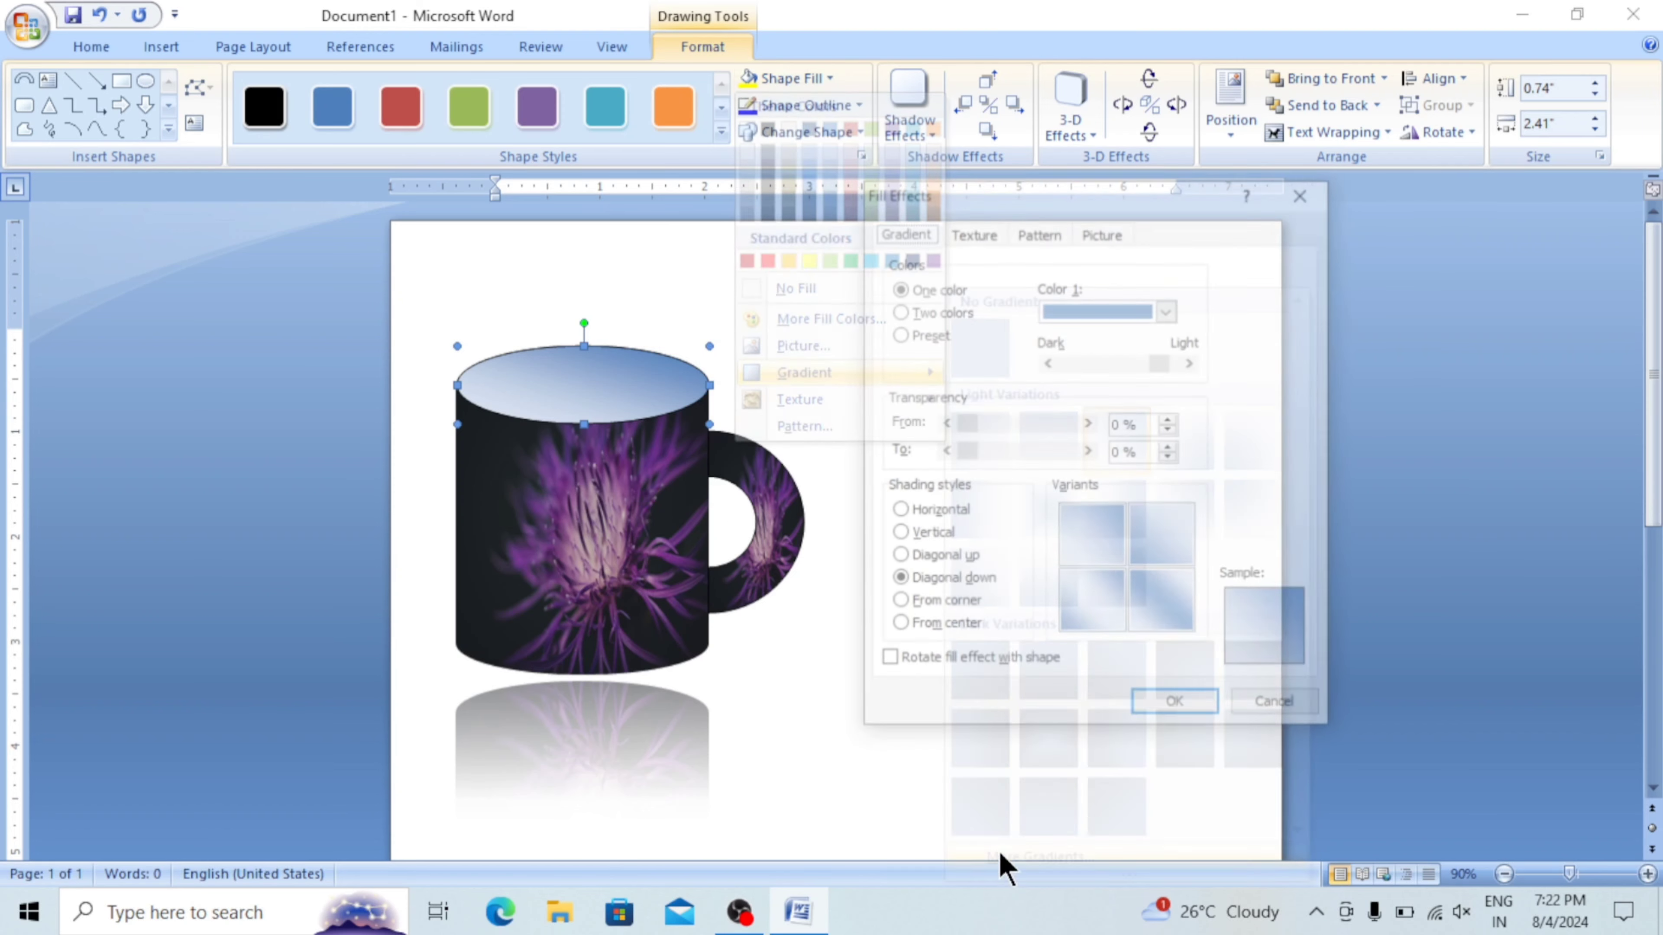
left_click(1168, 312)
left_click(1121, 521)
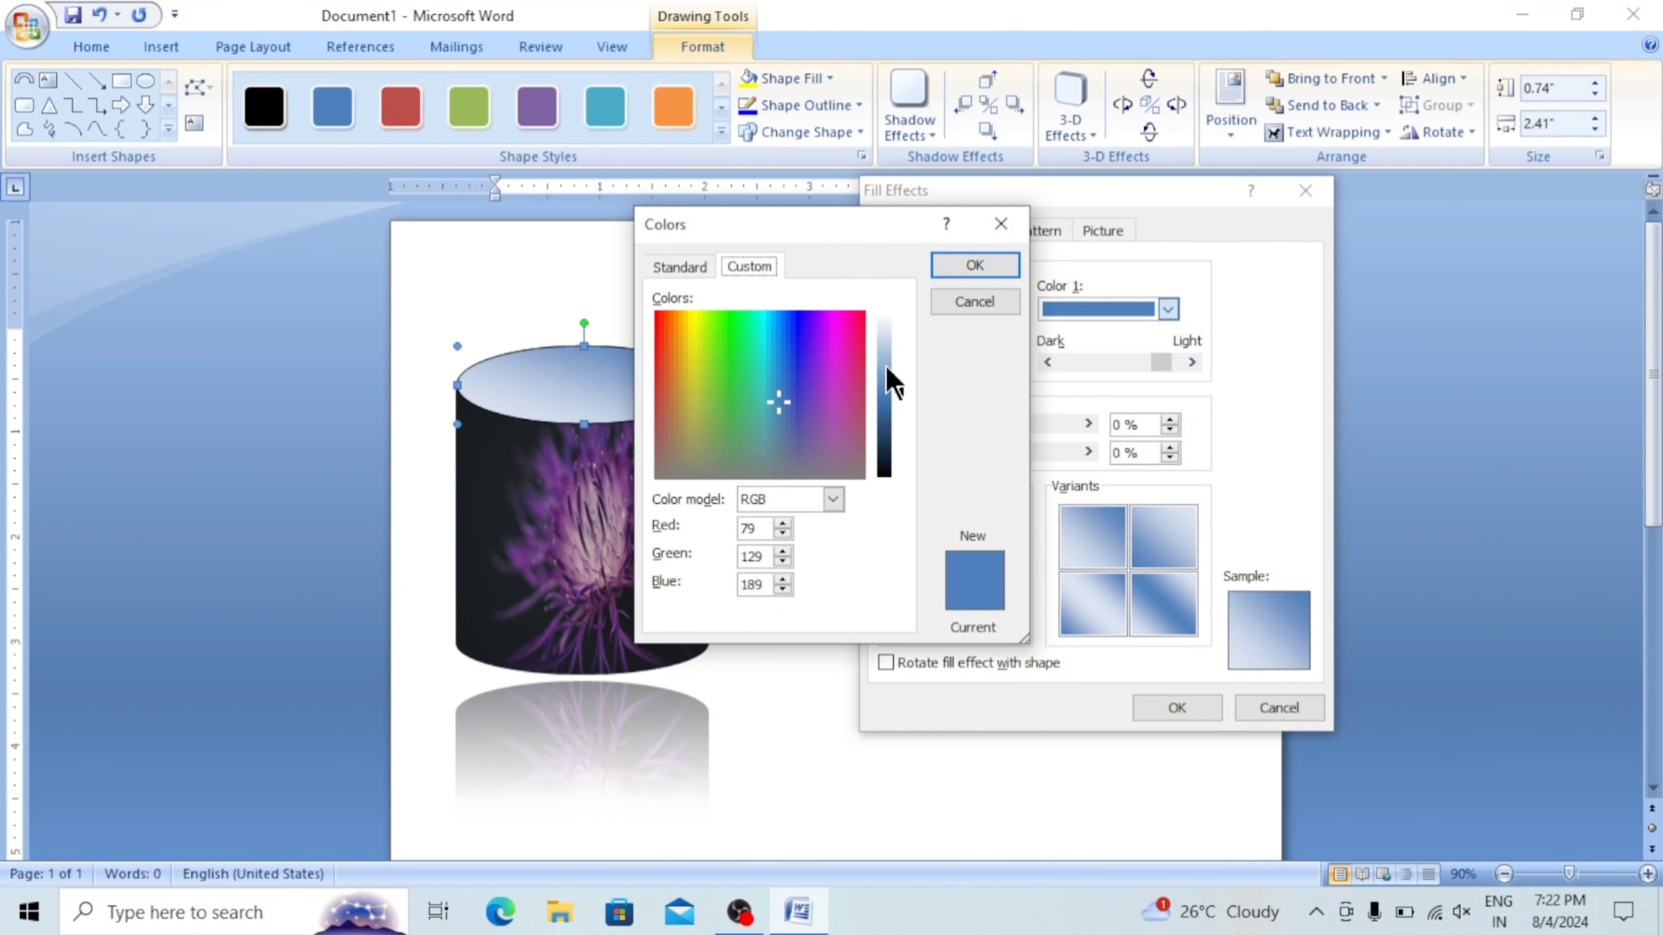
left_click_drag(891, 379, 892, 344)
left_click(975, 265)
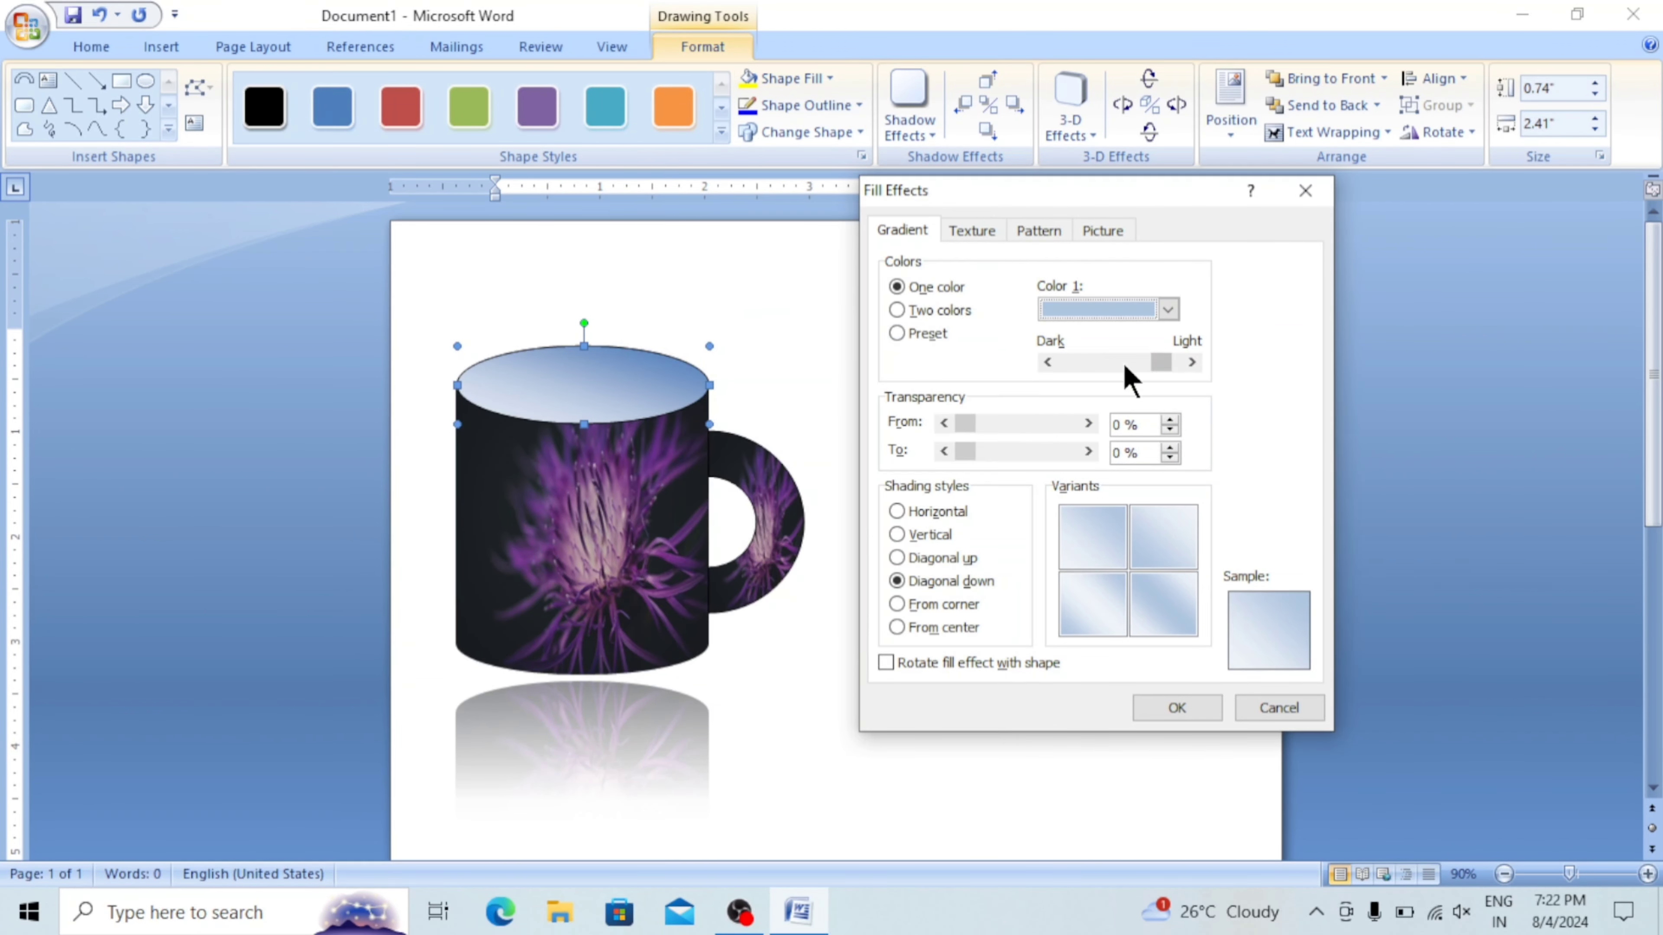
left_click(1172, 708)
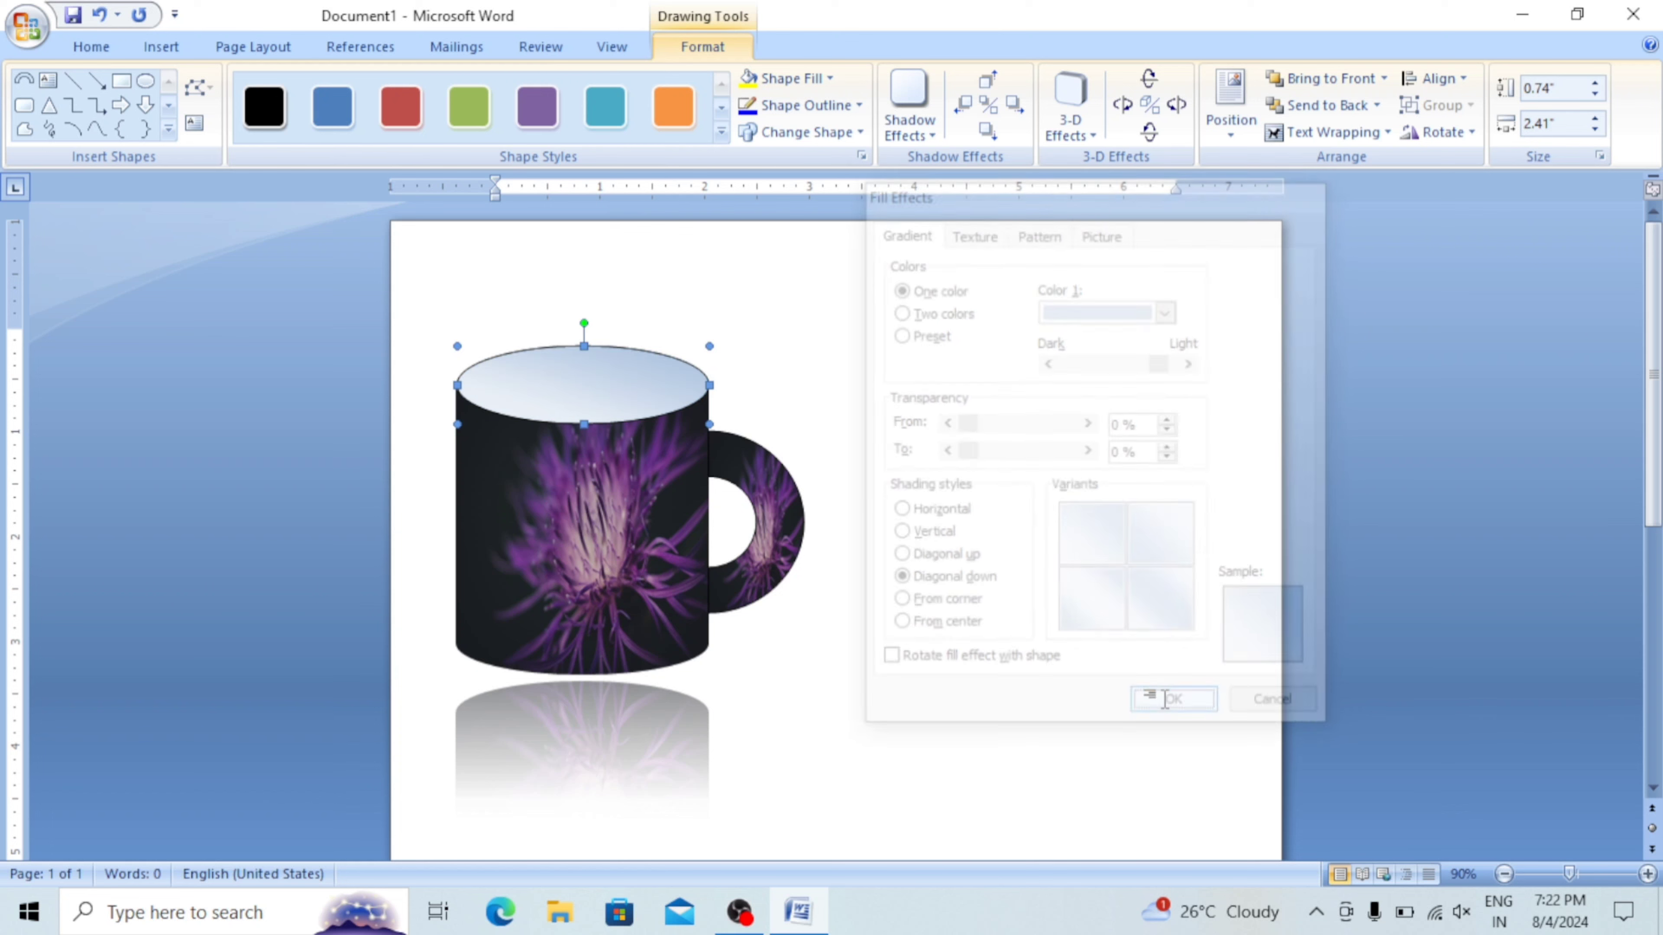
left_click(776, 409)
left_click(629, 561)
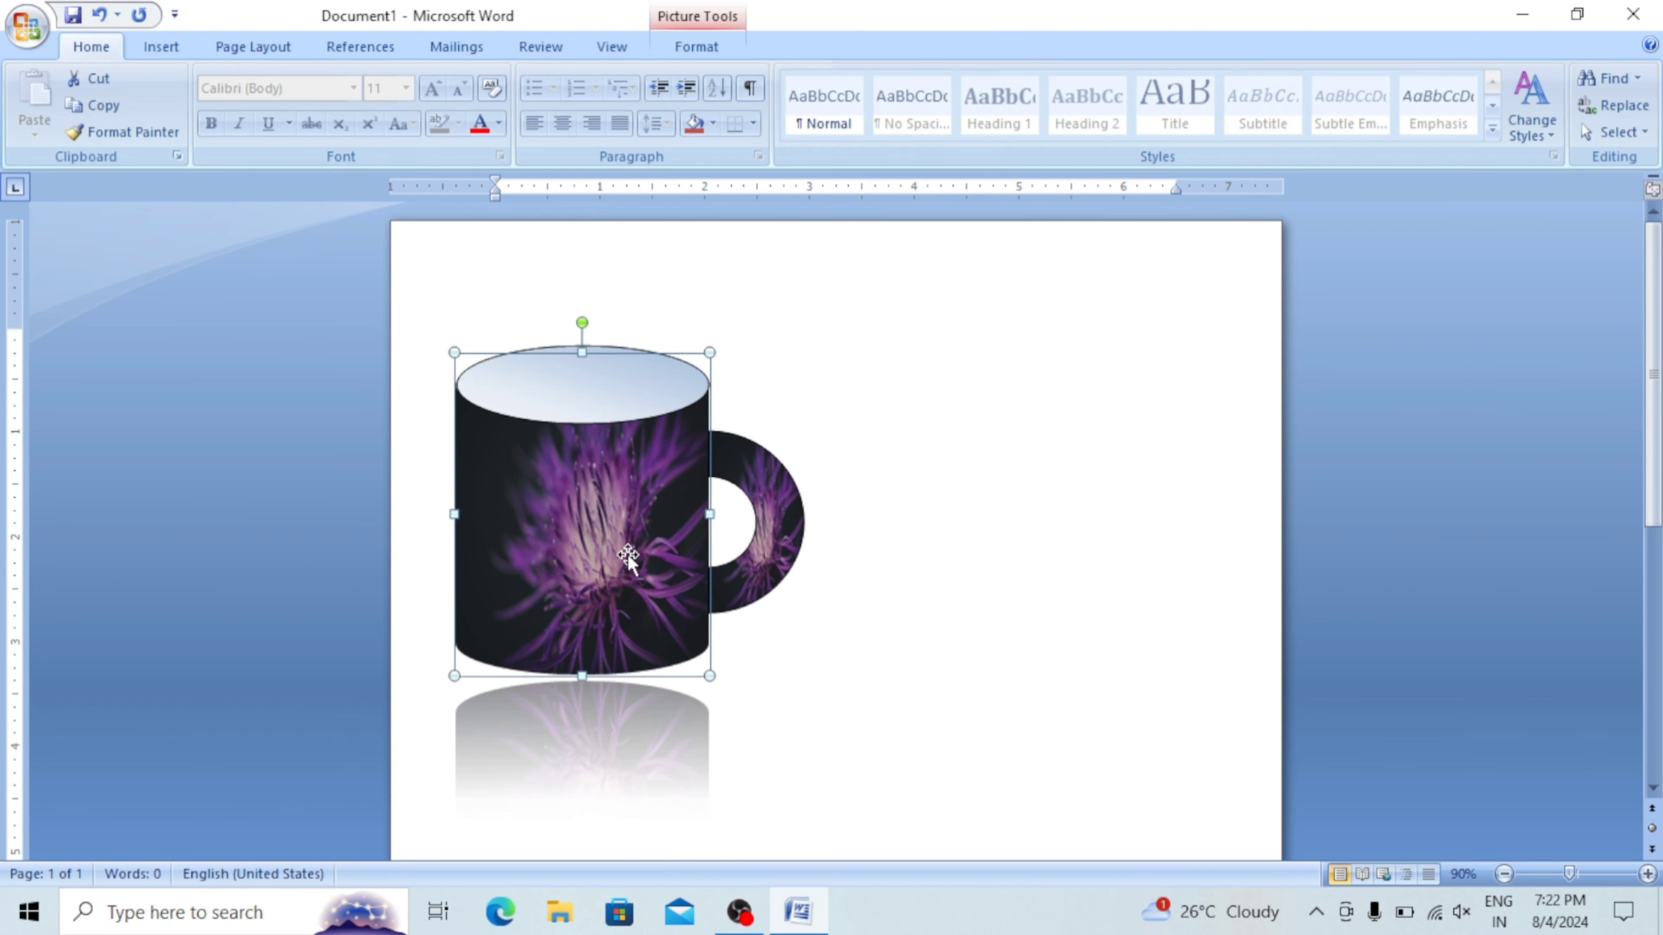
left_click(733, 362)
Draw a second Can shape, about 2.47 by 1.91 inches, right of the mug with a light blue gradient.
left_click(160, 46)
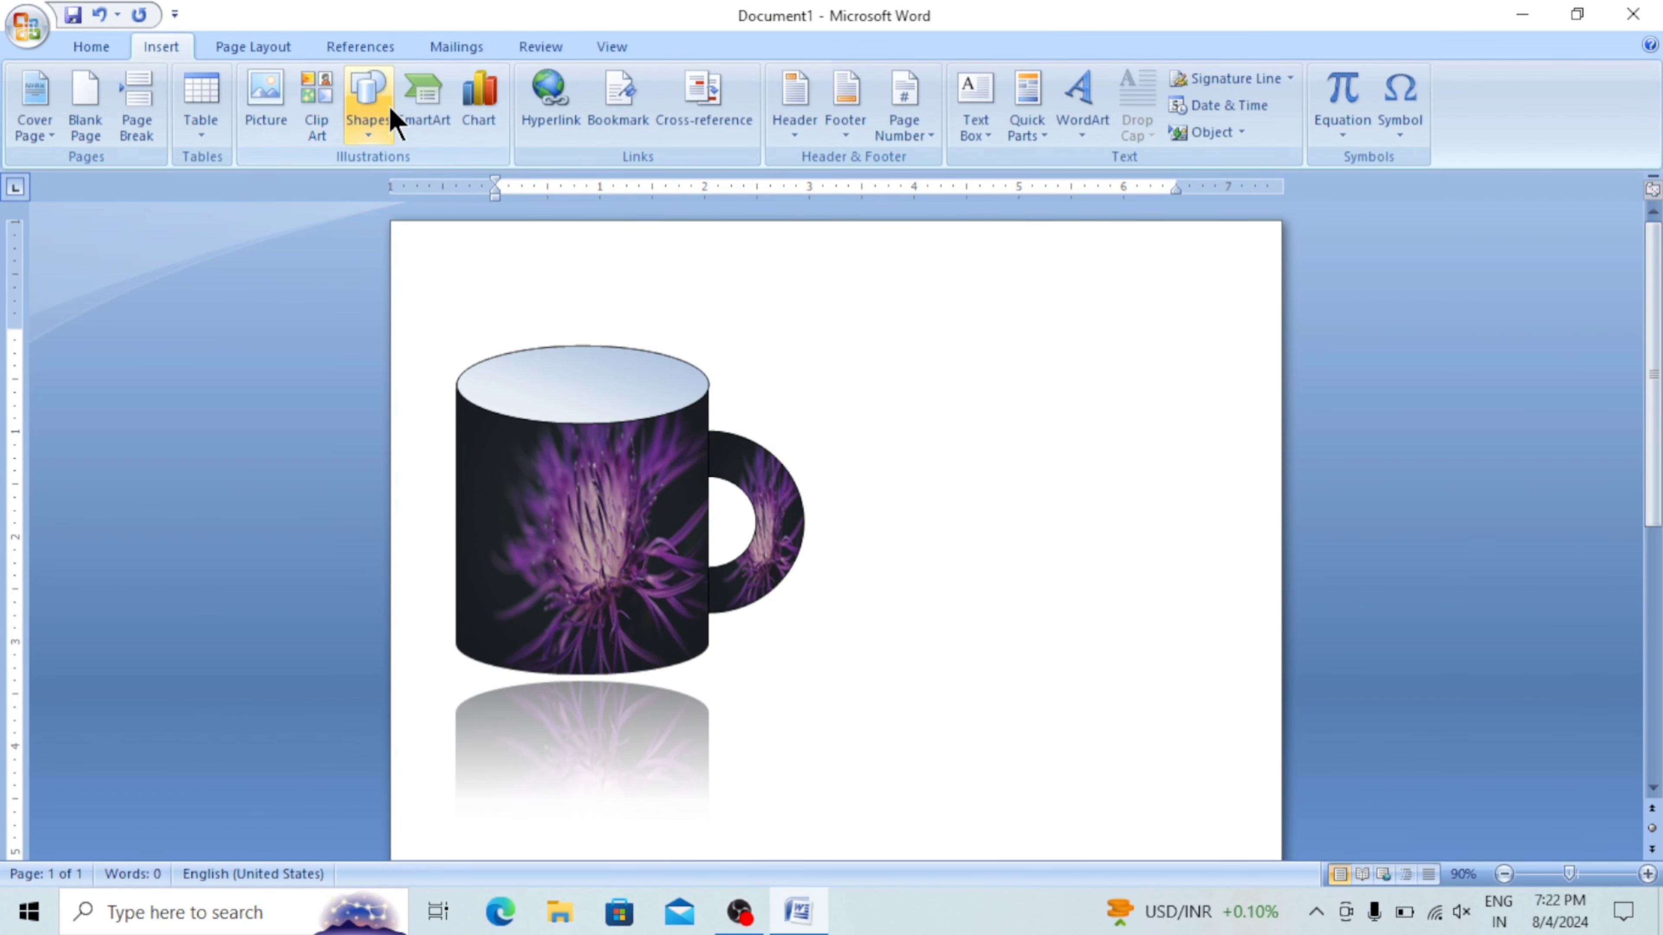
left_click(370, 132)
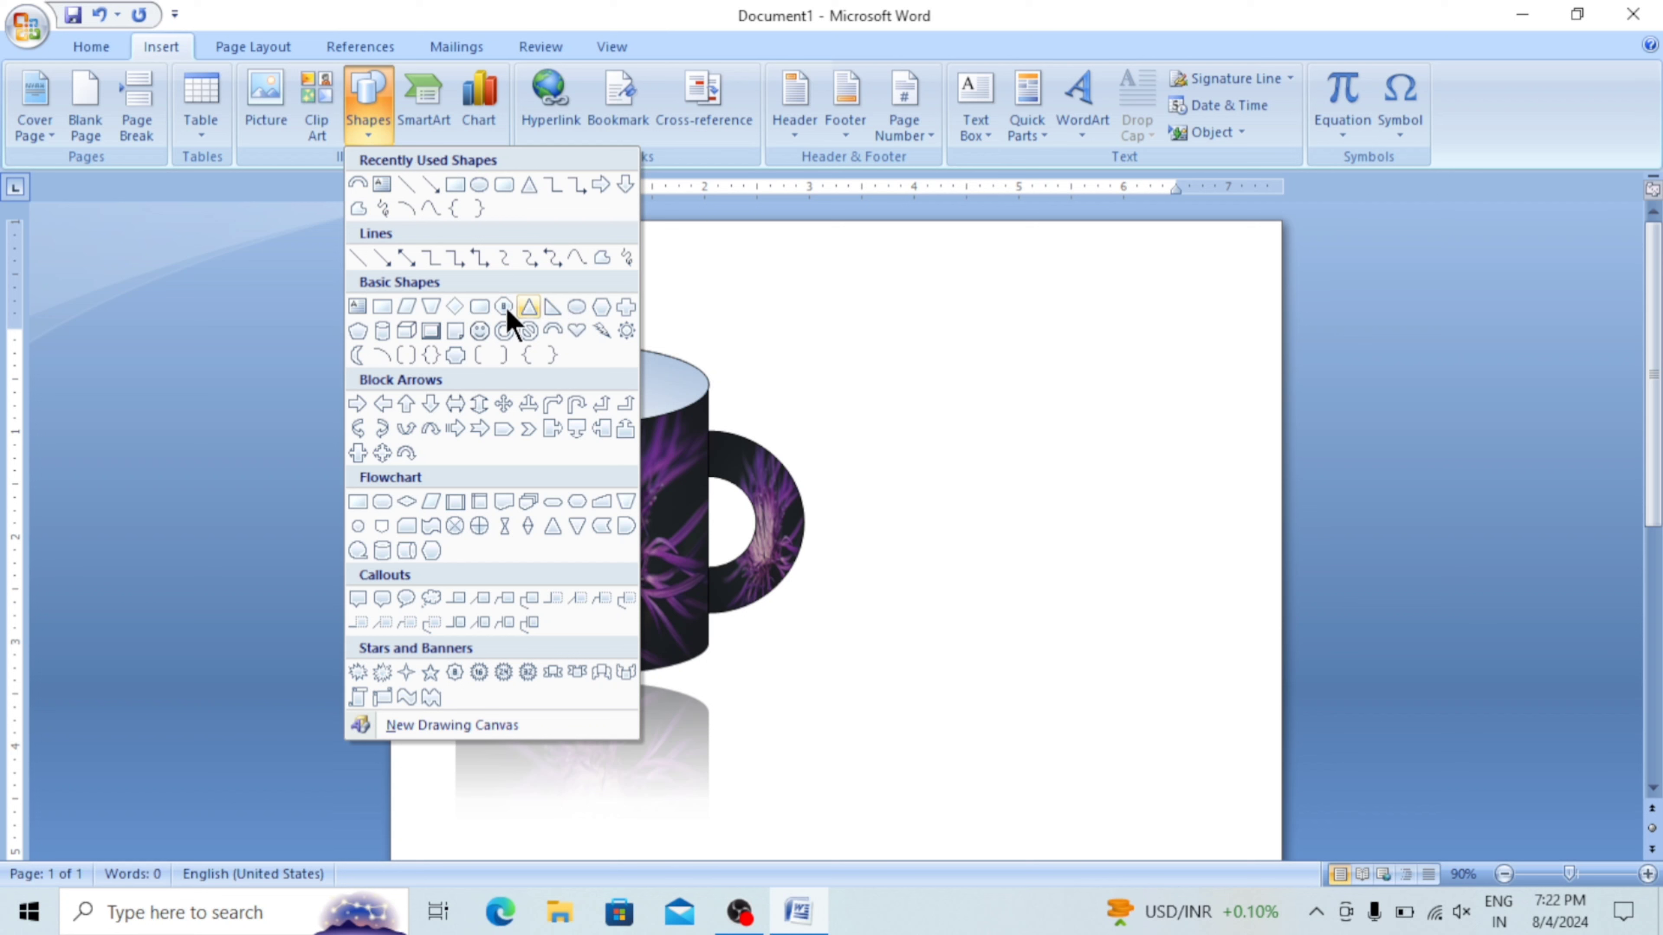
left_click(382, 331)
left_click_drag(933, 416, 1134, 675)
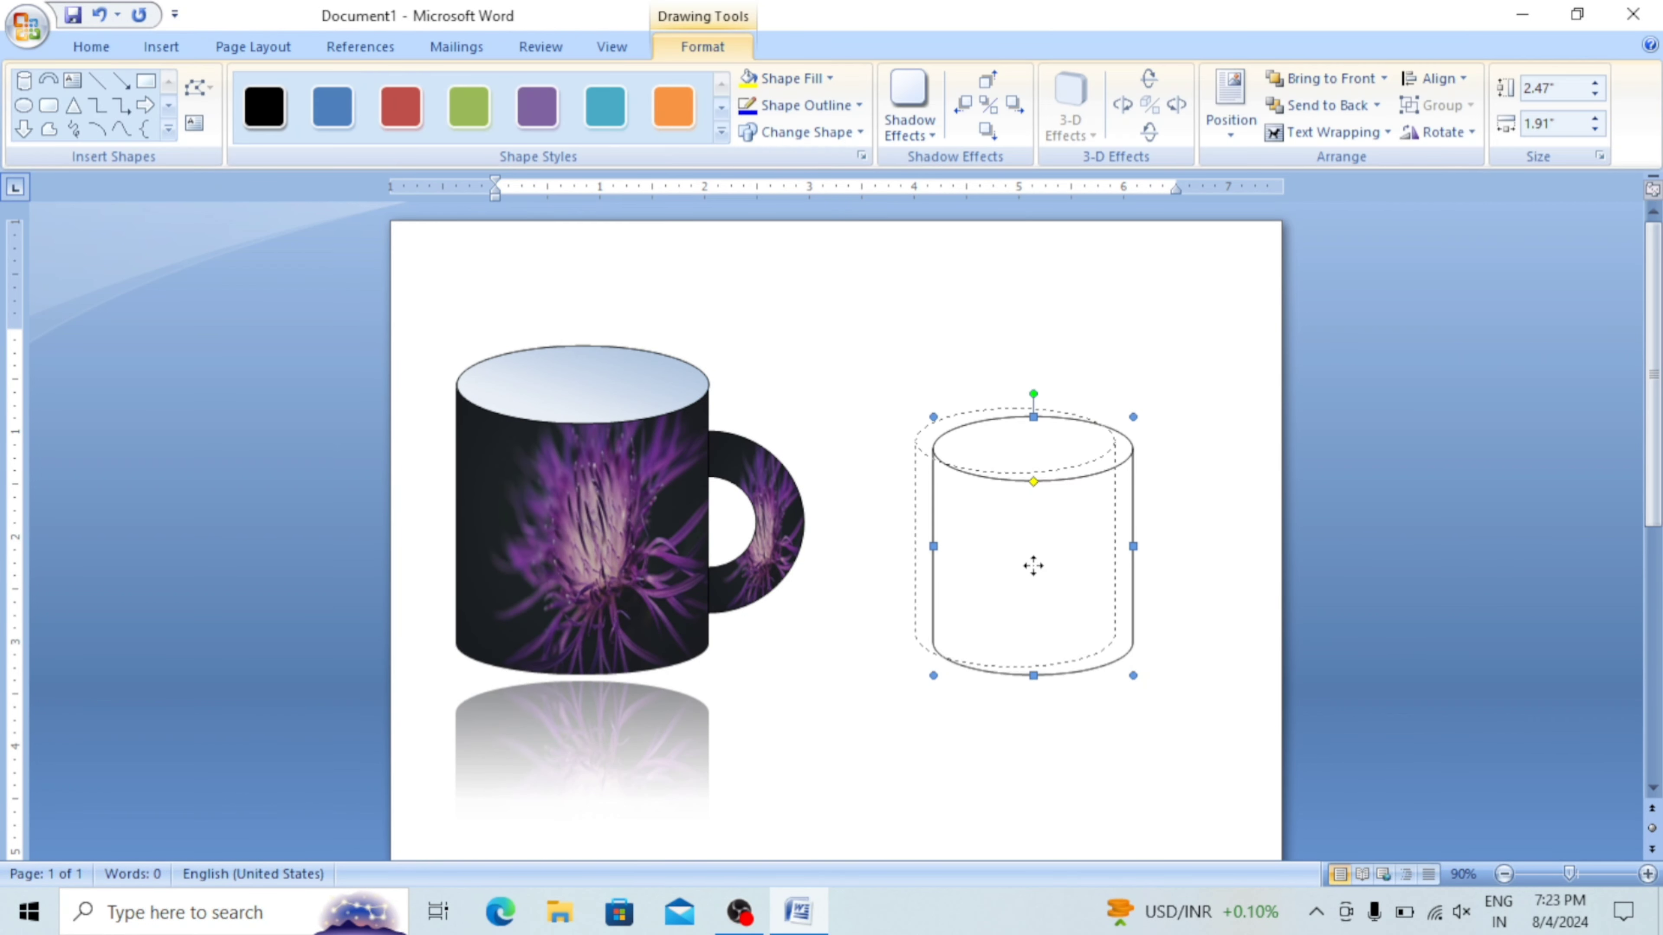
left_click_drag(1033, 565, 993, 542)
left_click(828, 78)
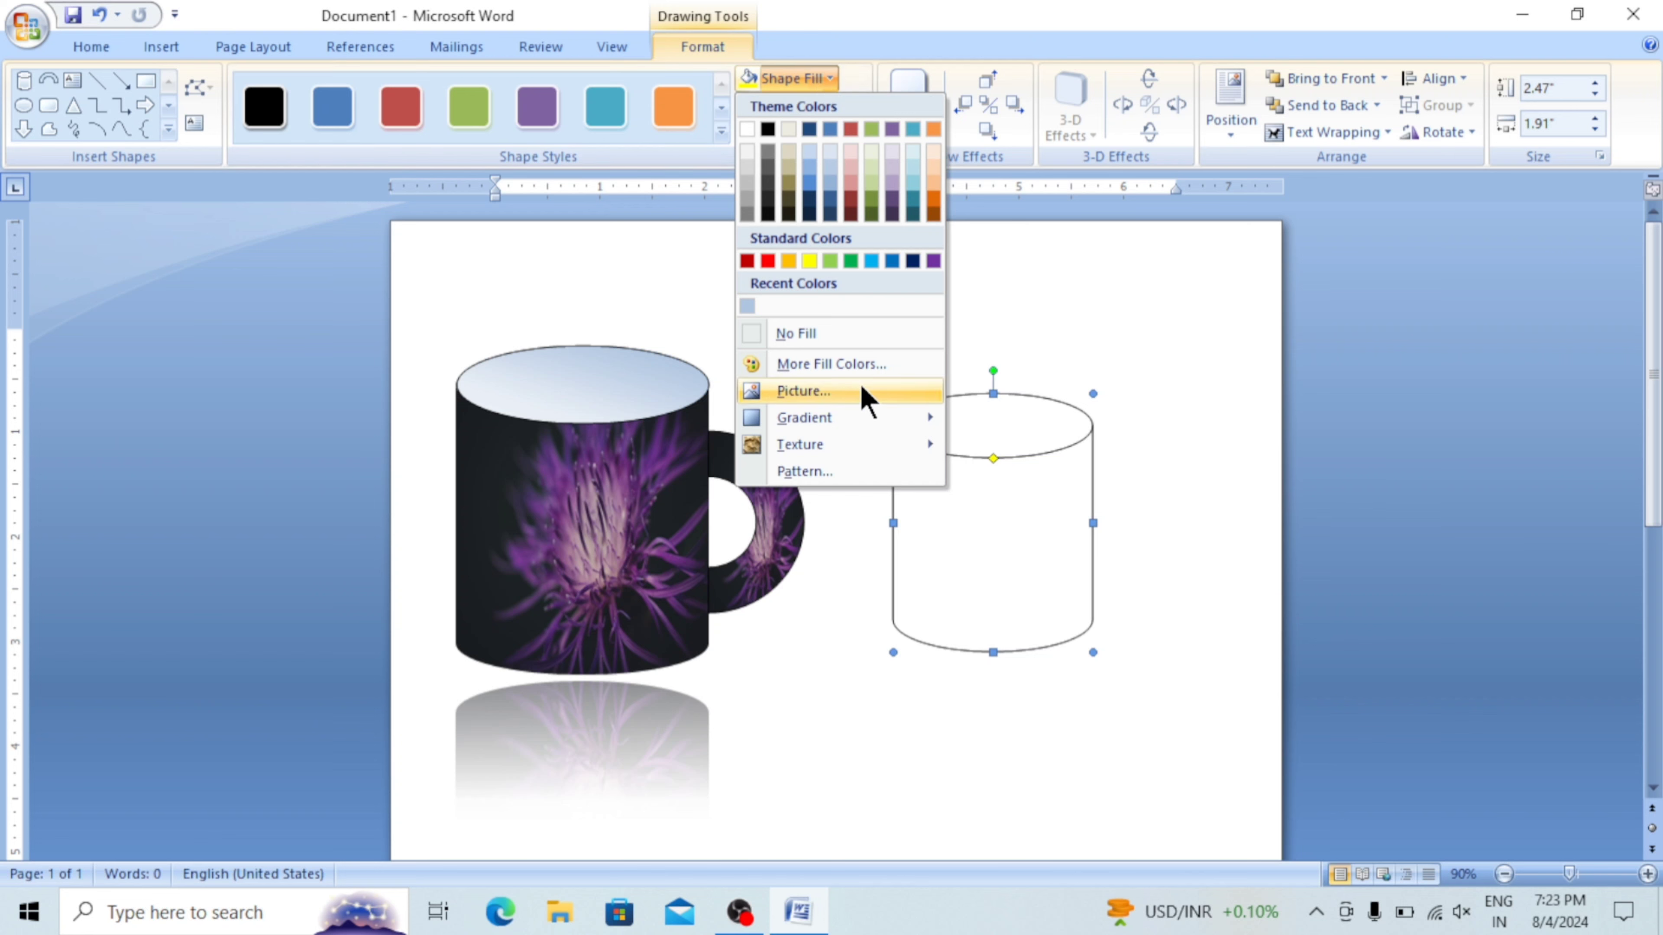
mouse_move(804, 417)
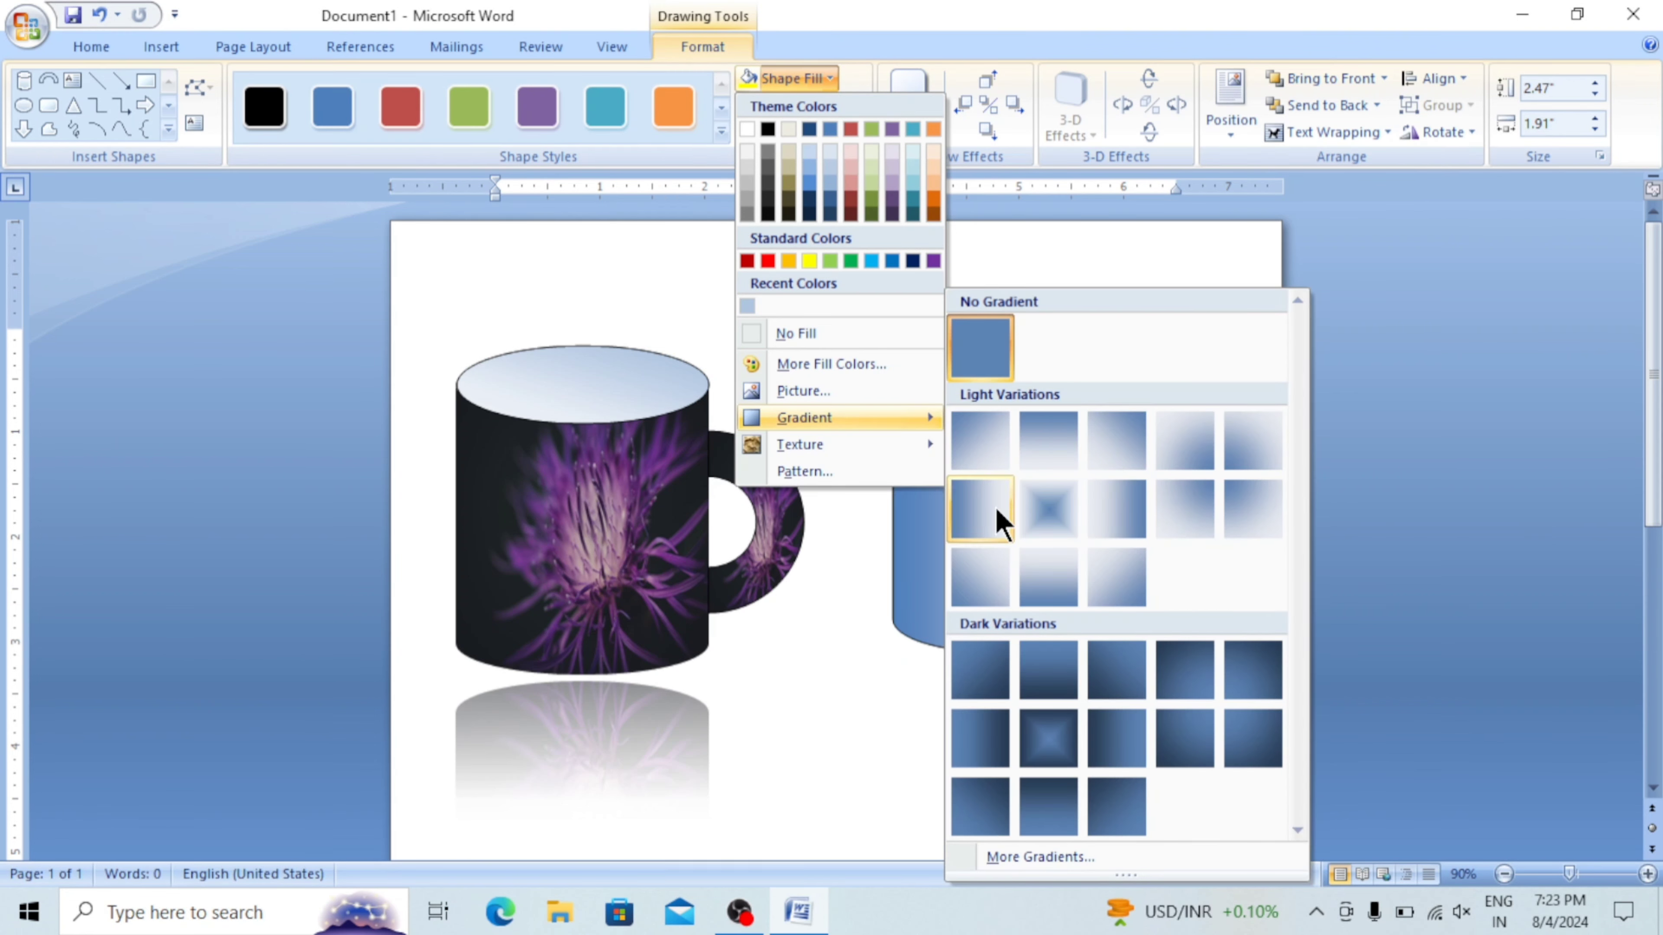
left_click(1041, 575)
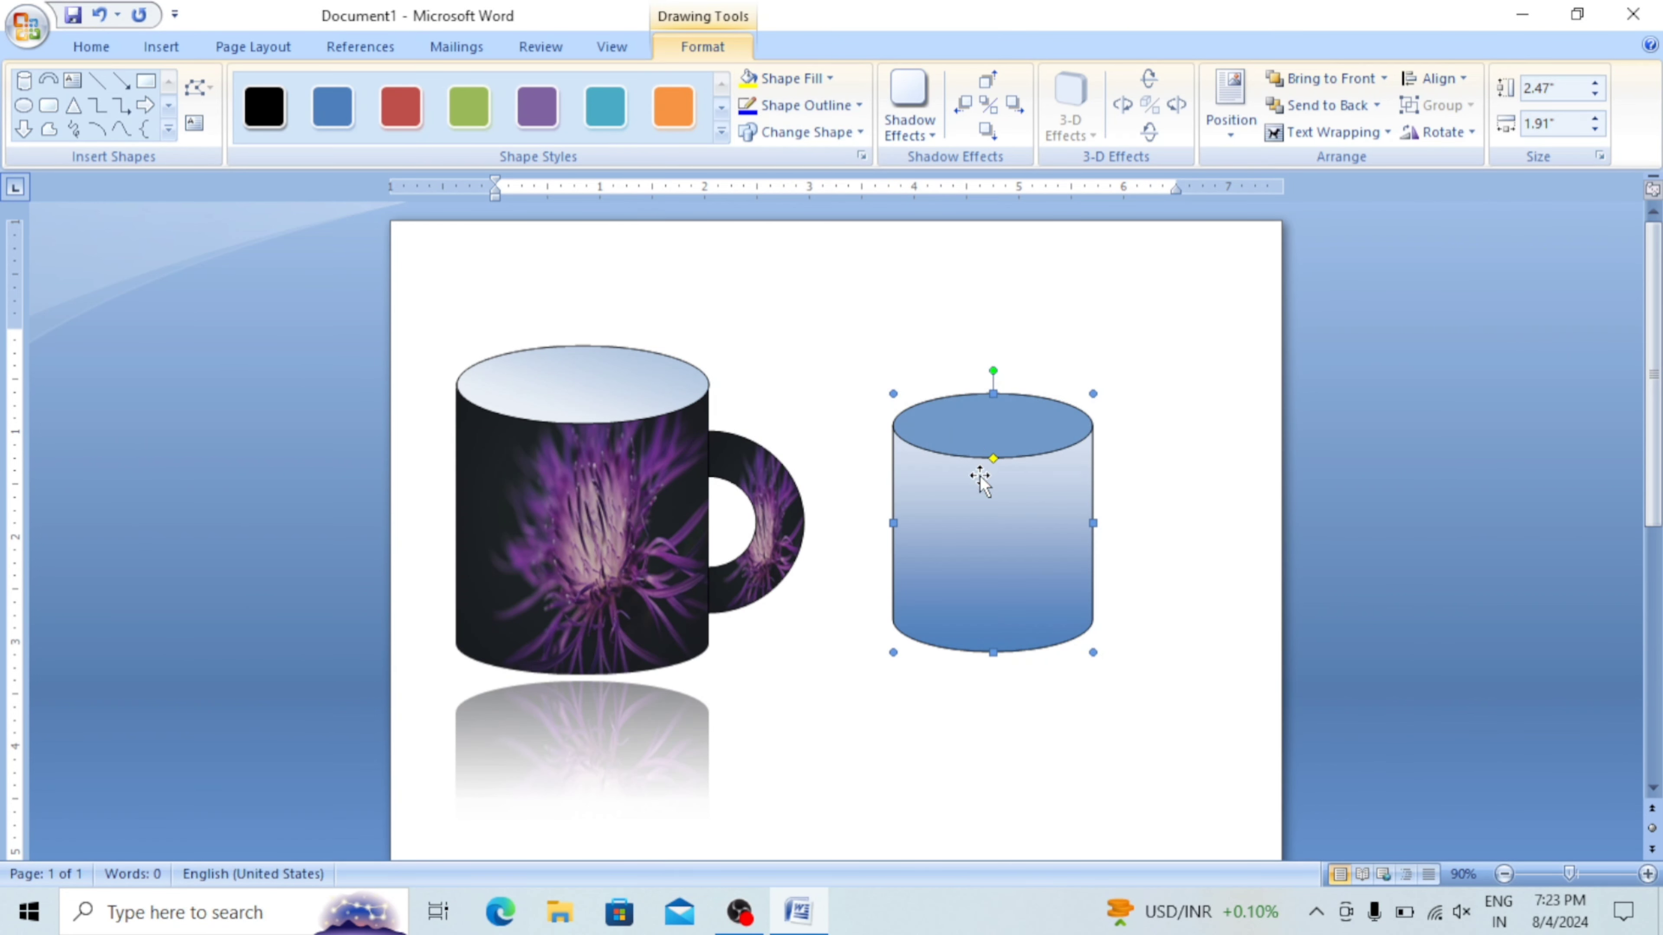
Draw an oval over the second can's top and give it a light blue gradient.
left_click(23, 113)
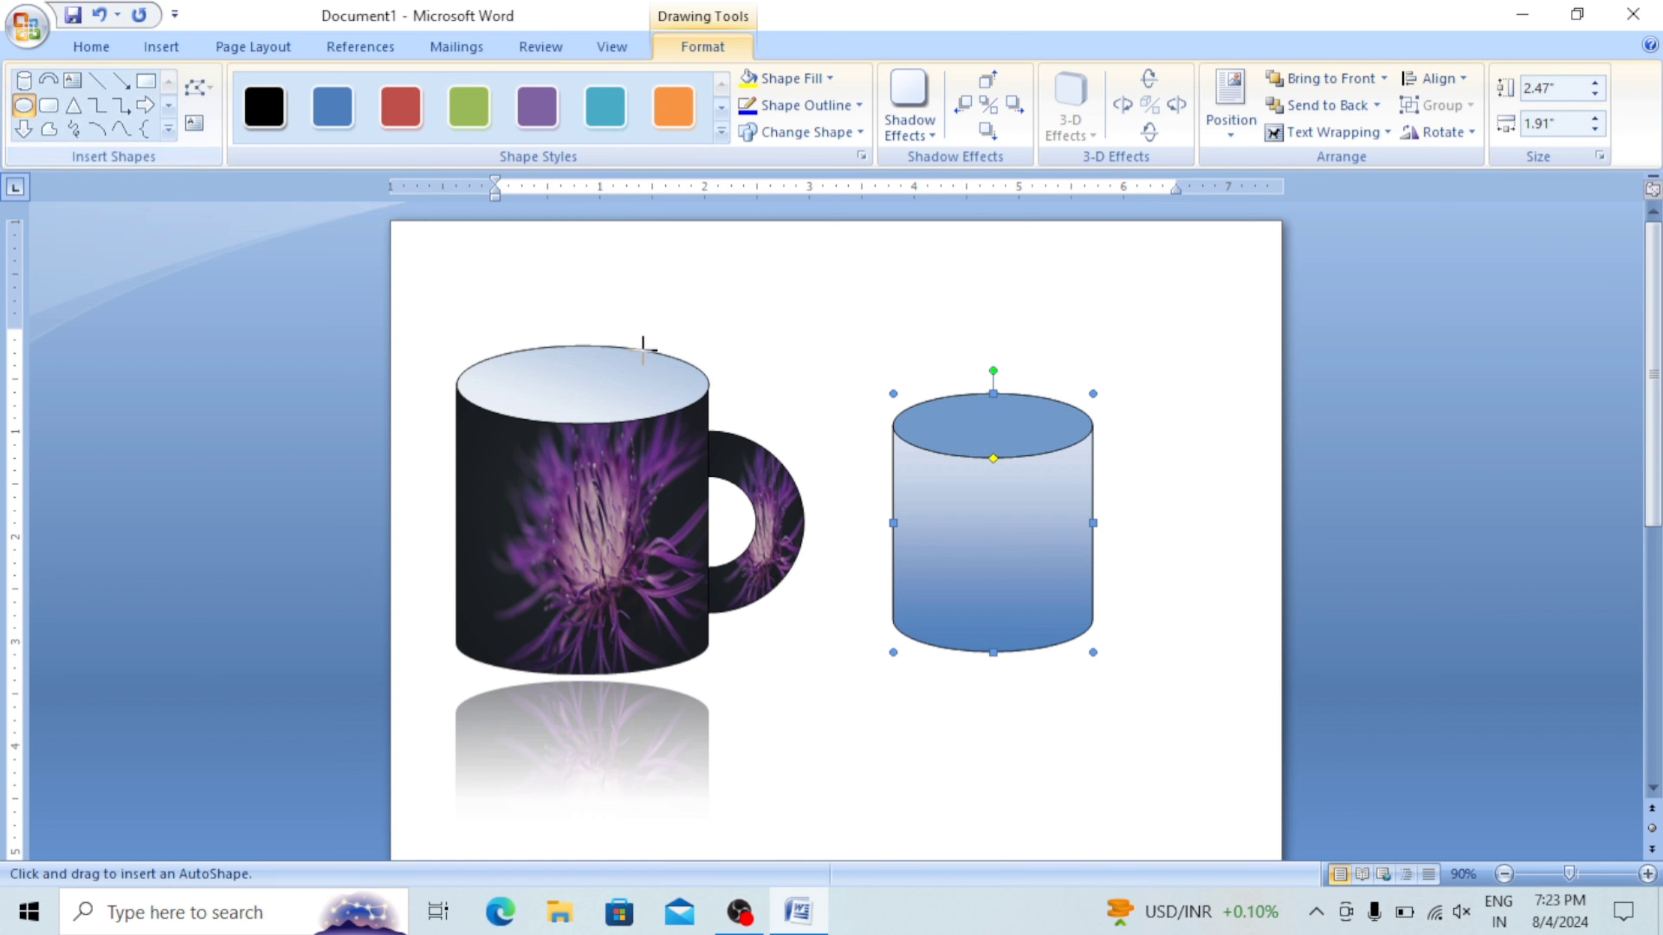
left_click_drag(873, 396, 1064, 472)
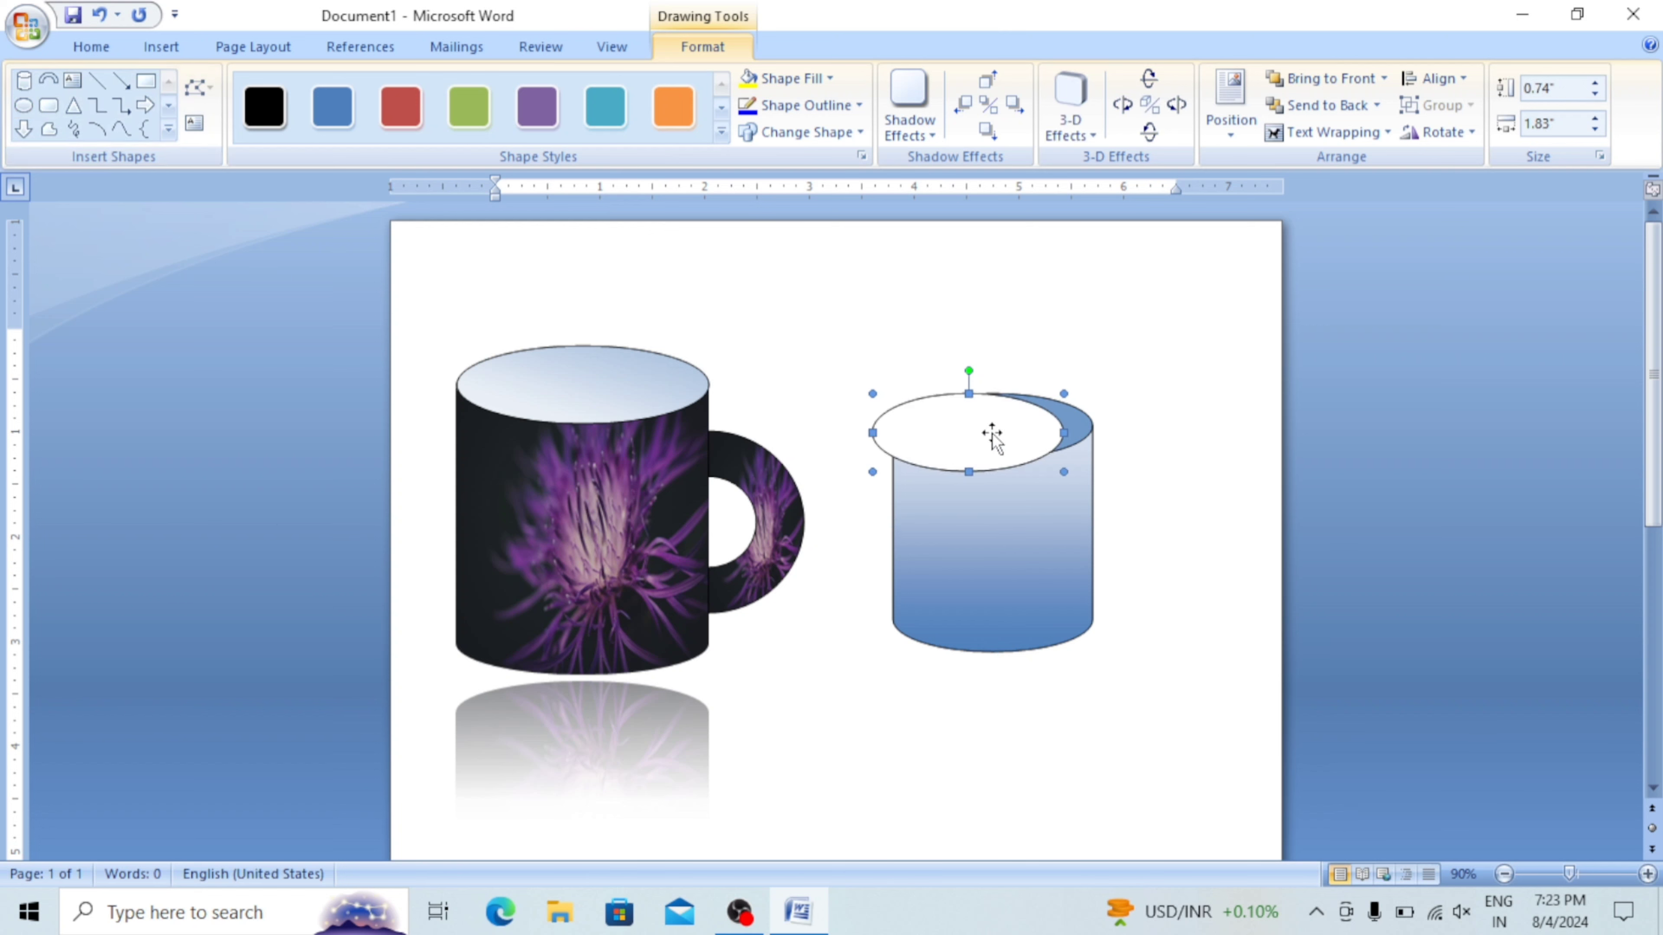
left_click_drag(1006, 424, 893, 423)
left_click(828, 78)
mouse_move(805, 417)
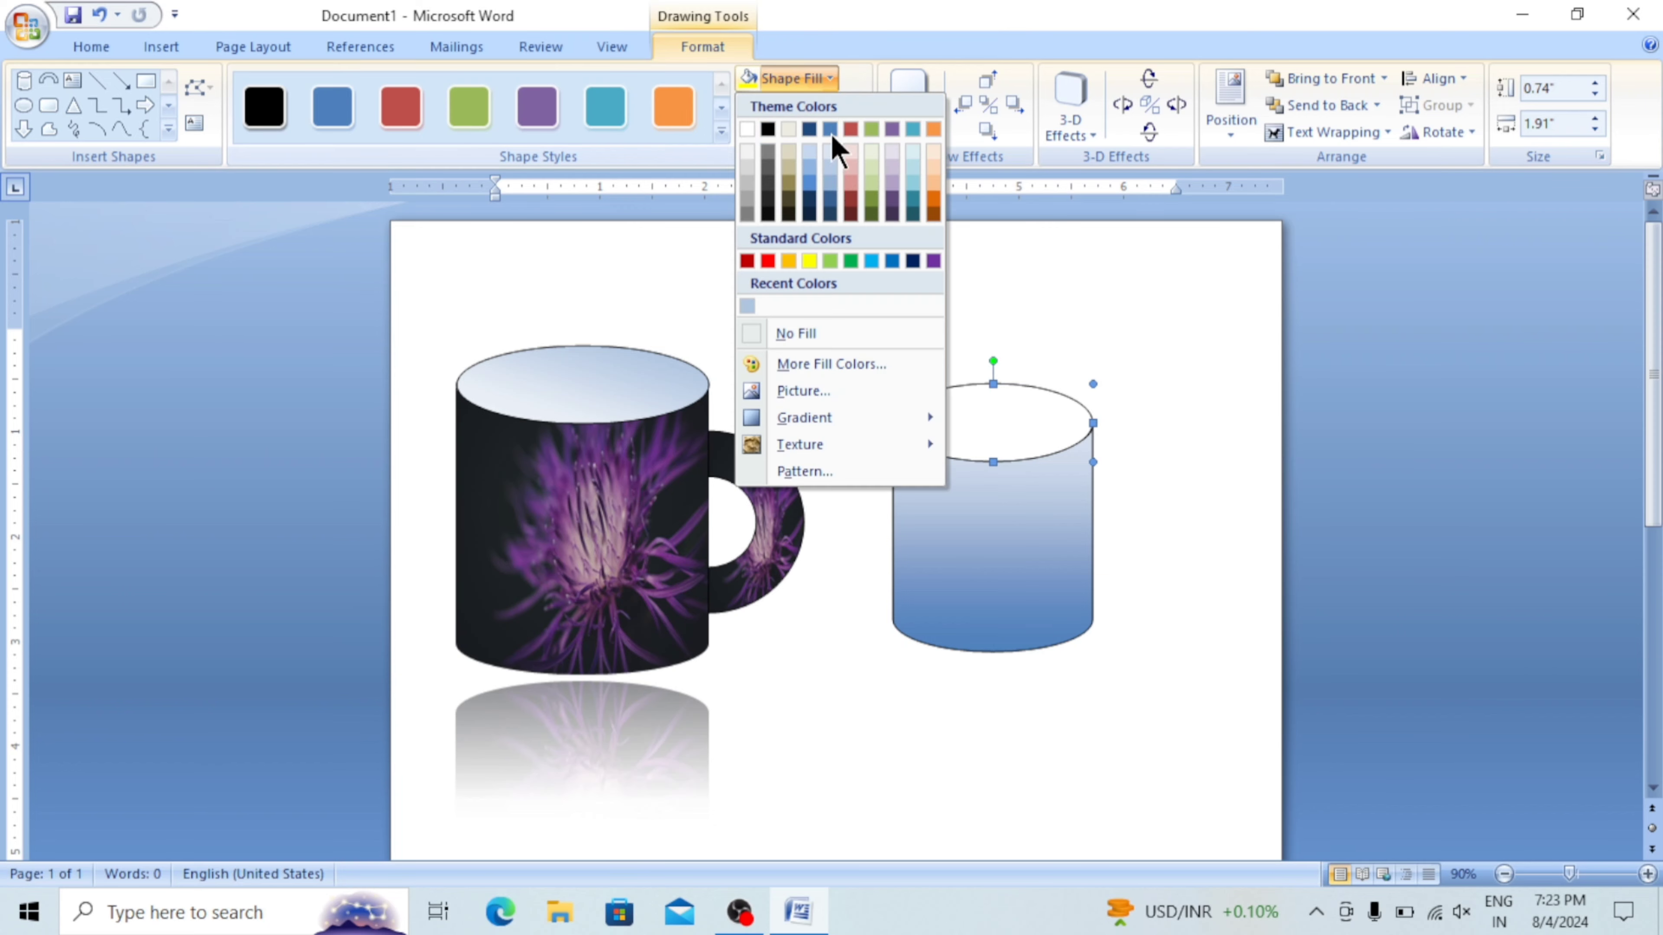
left_click(1028, 461)
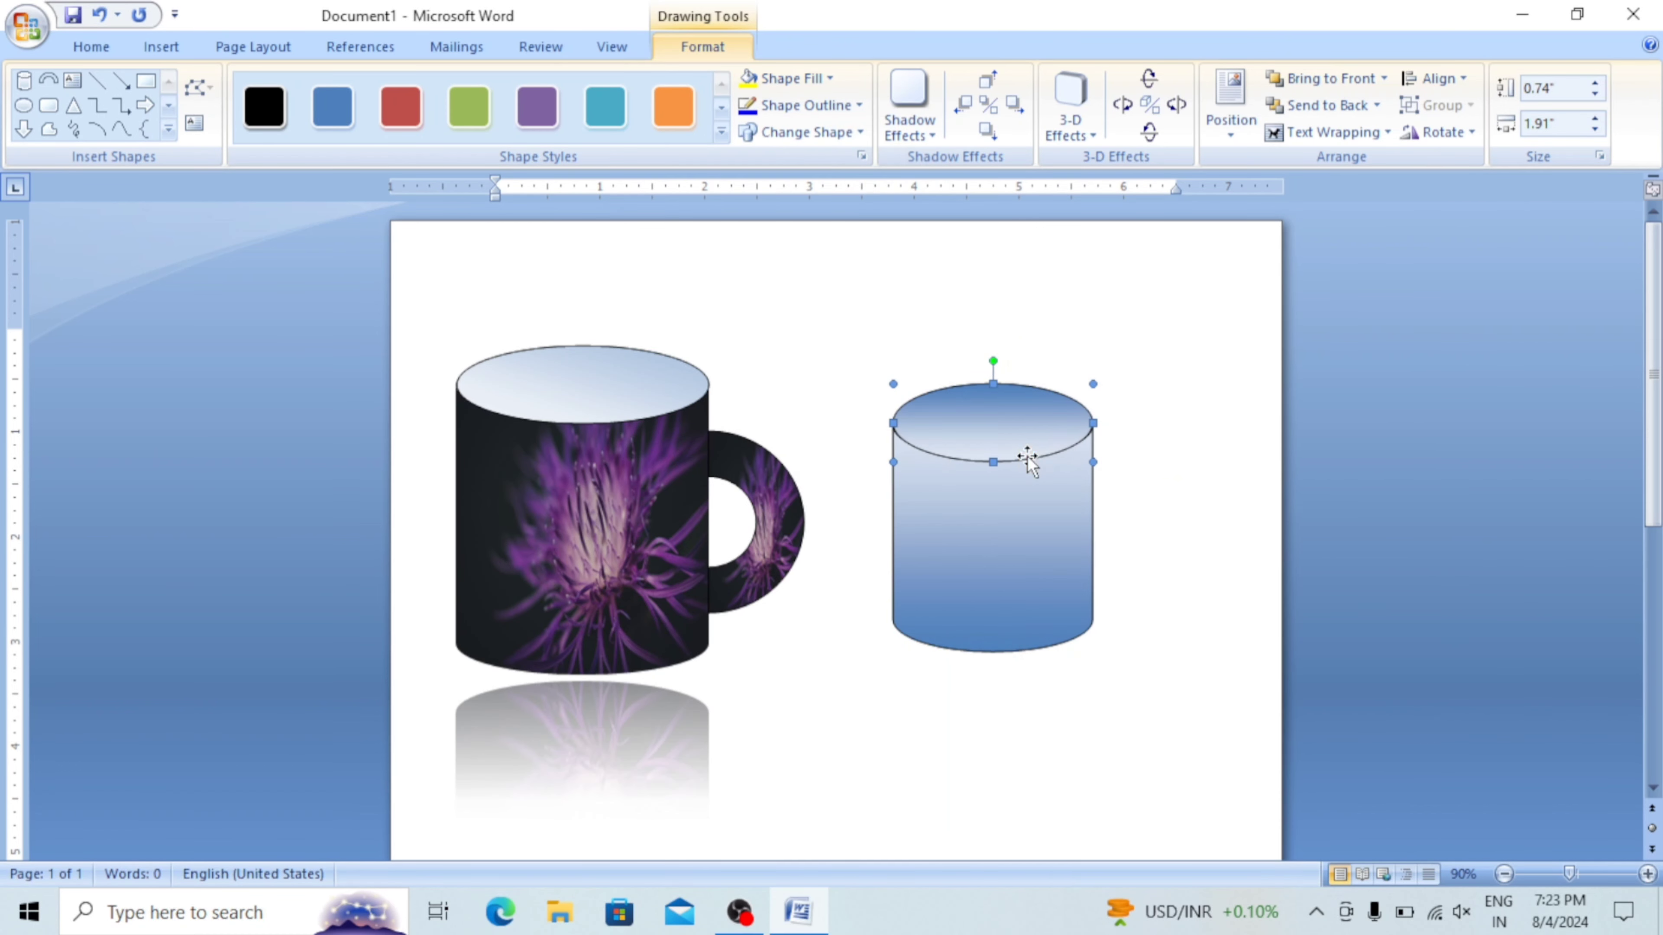
Lighten the oval's one-color gradient to a pale, near-white blue to match the first rim.
left_click(821, 78)
mouse_move(804, 417)
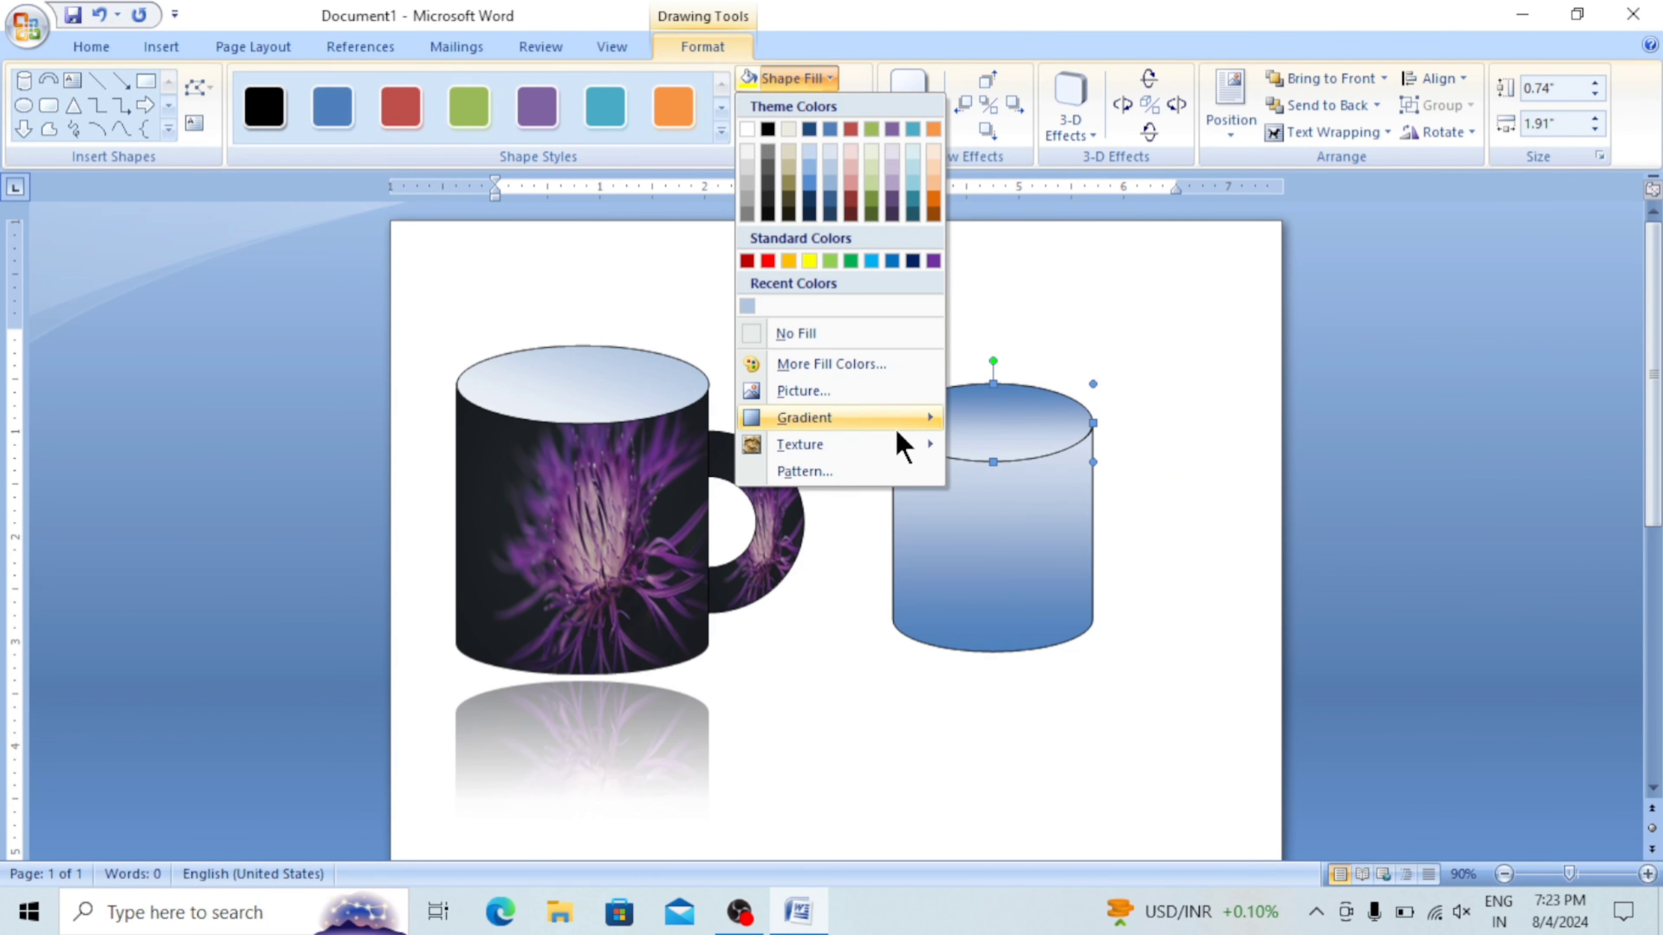
left_click(1022, 857)
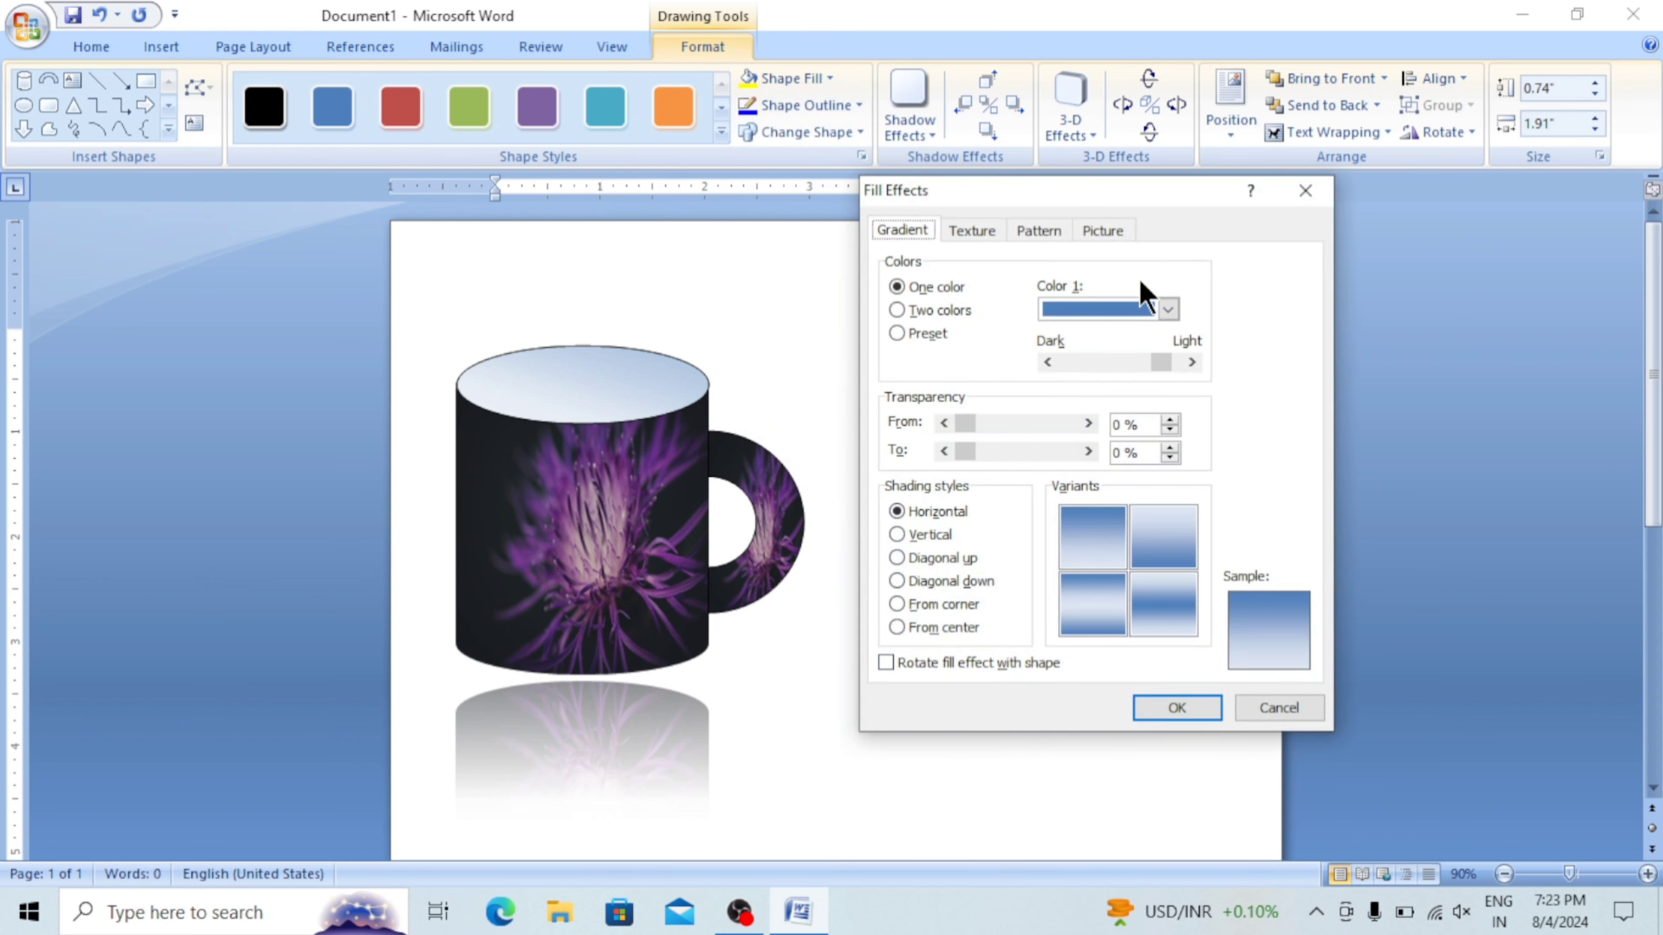
left_click(1167, 309)
left_click(1122, 562)
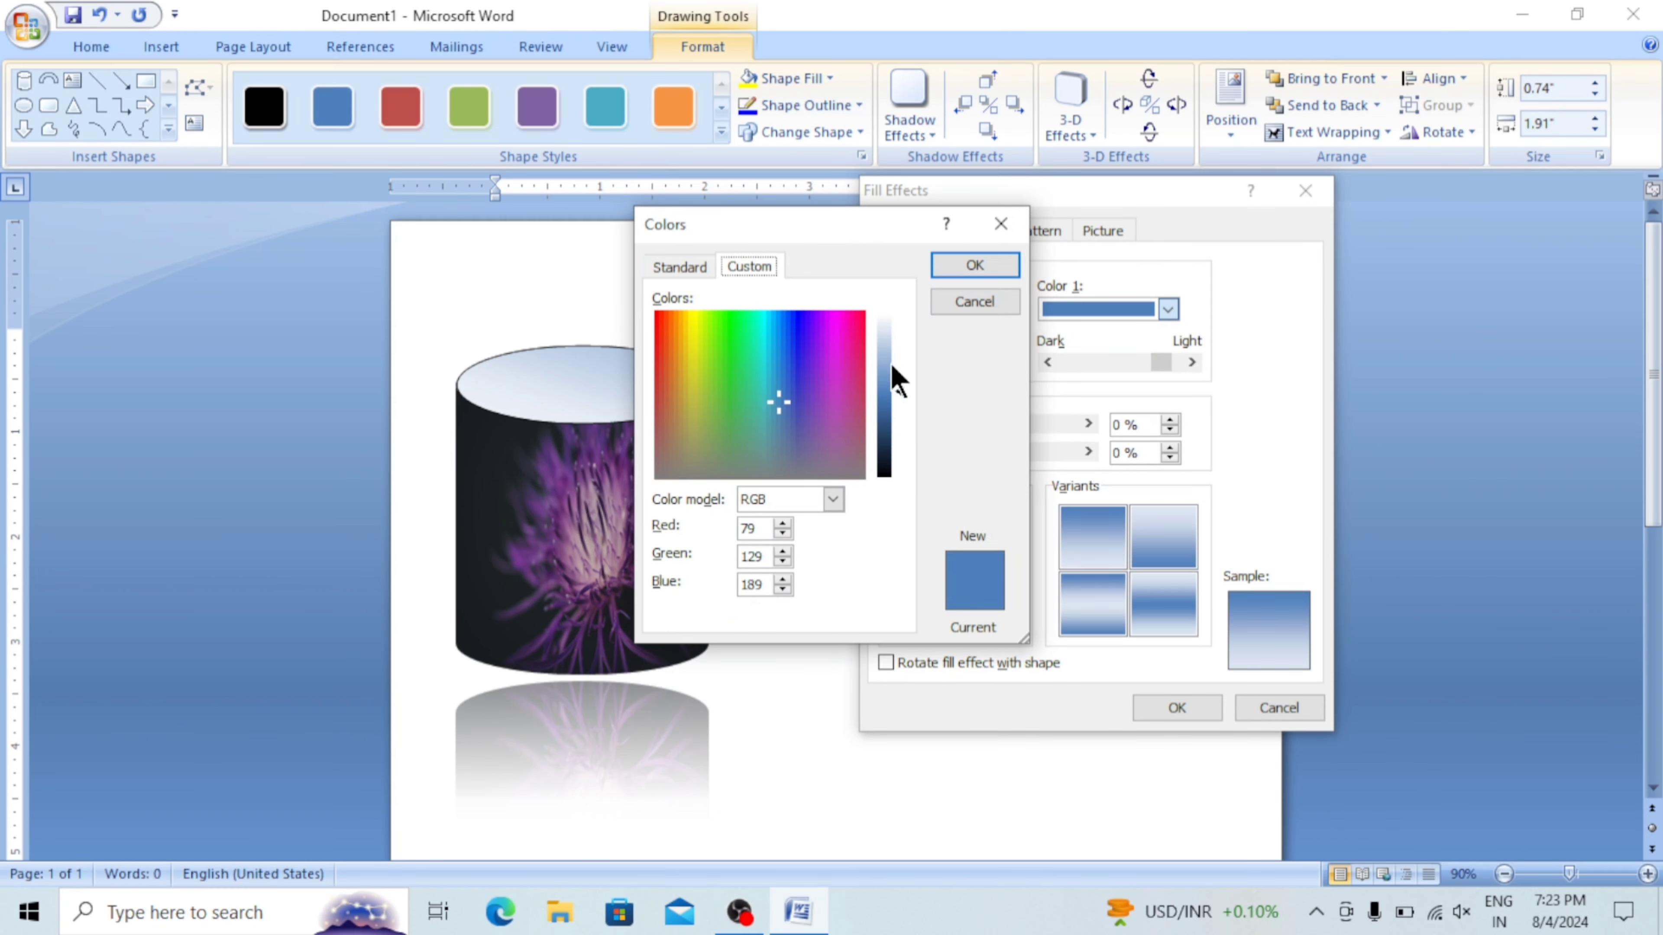
left_click_drag(893, 368, 890, 350)
left_click(969, 265)
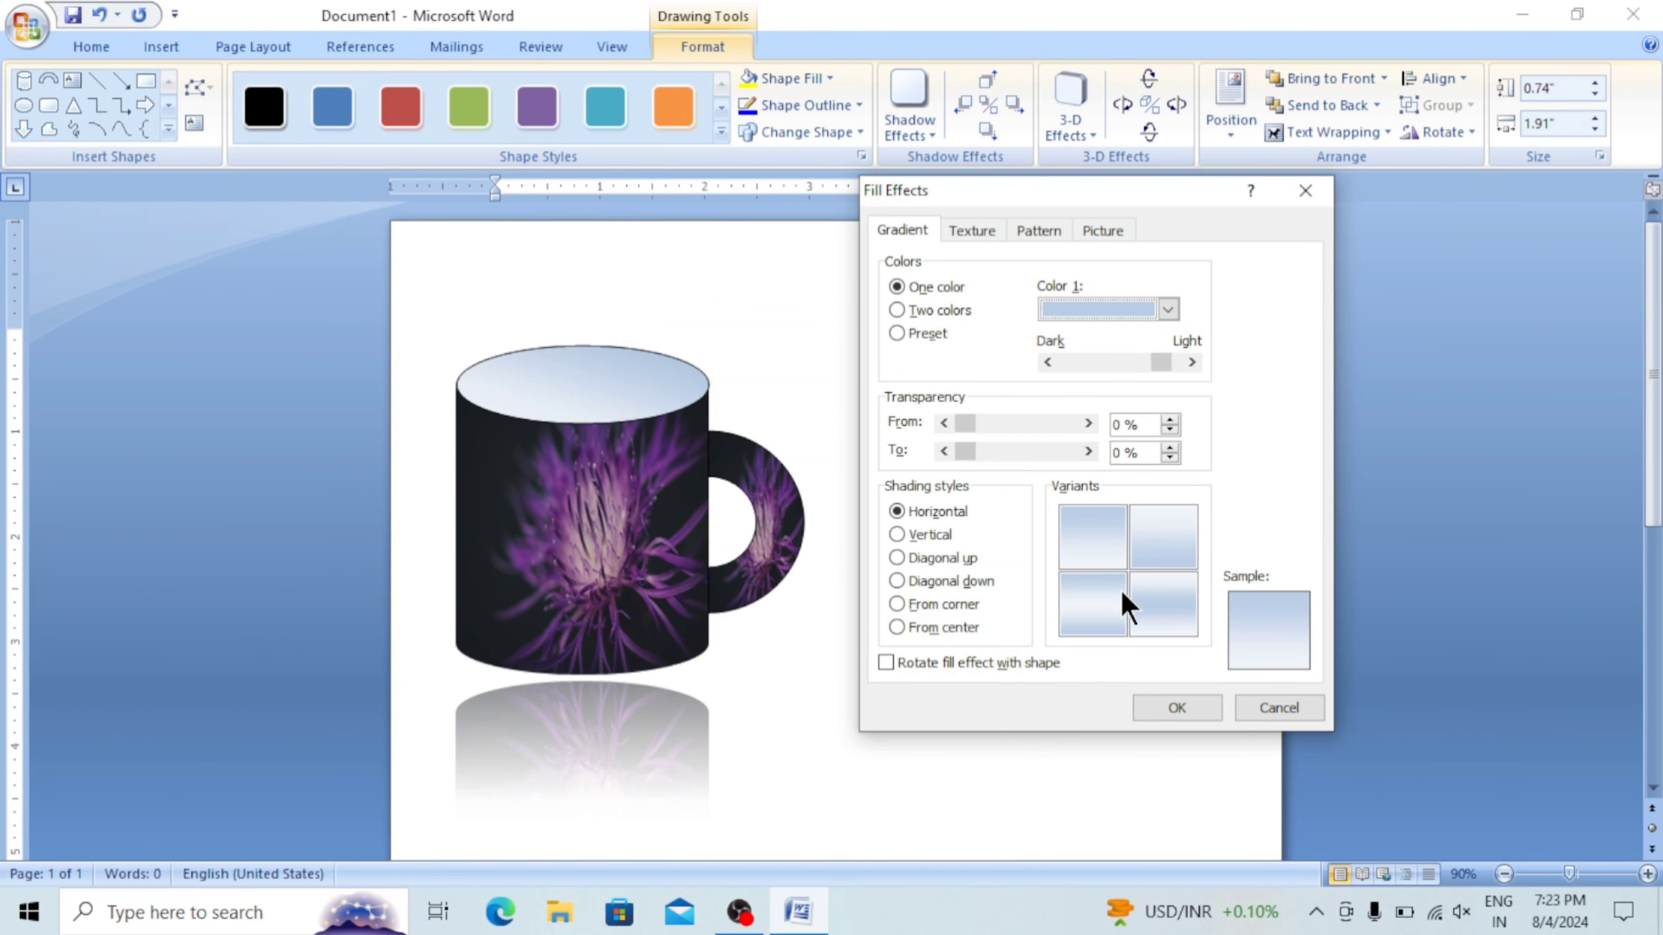
left_click(1166, 709)
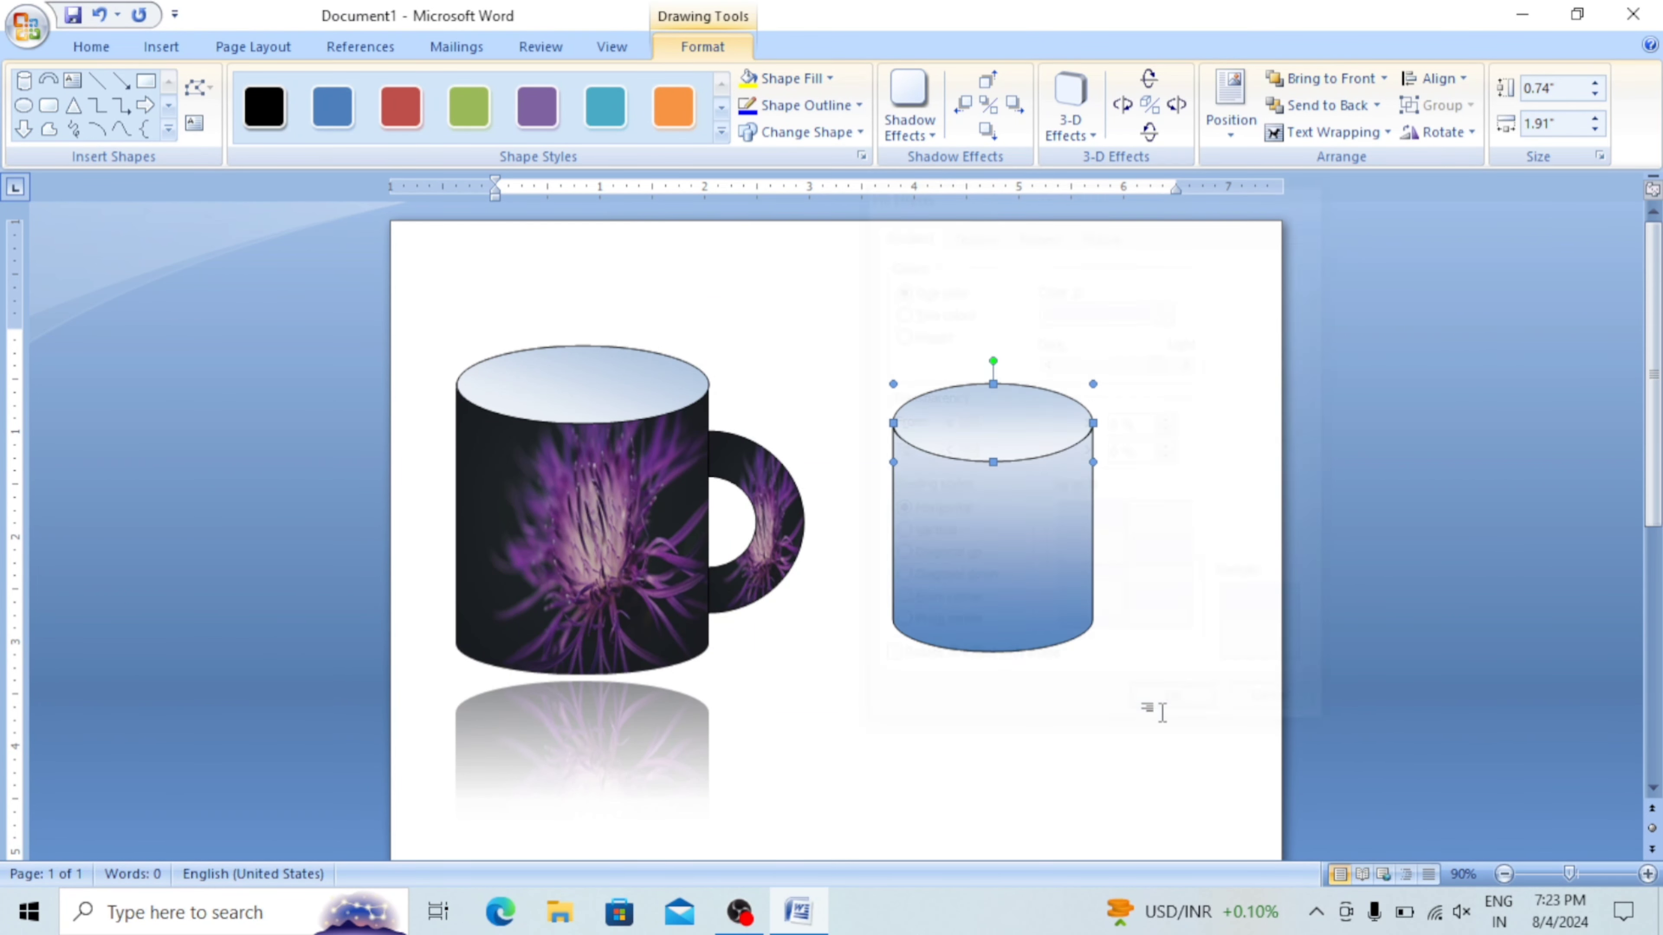
left_click(1117, 516)
left_click(161, 47)
Draw a Block Arc to the right of the blue cylinder and rotate it to open toward the cylinder.
left_click(360, 121)
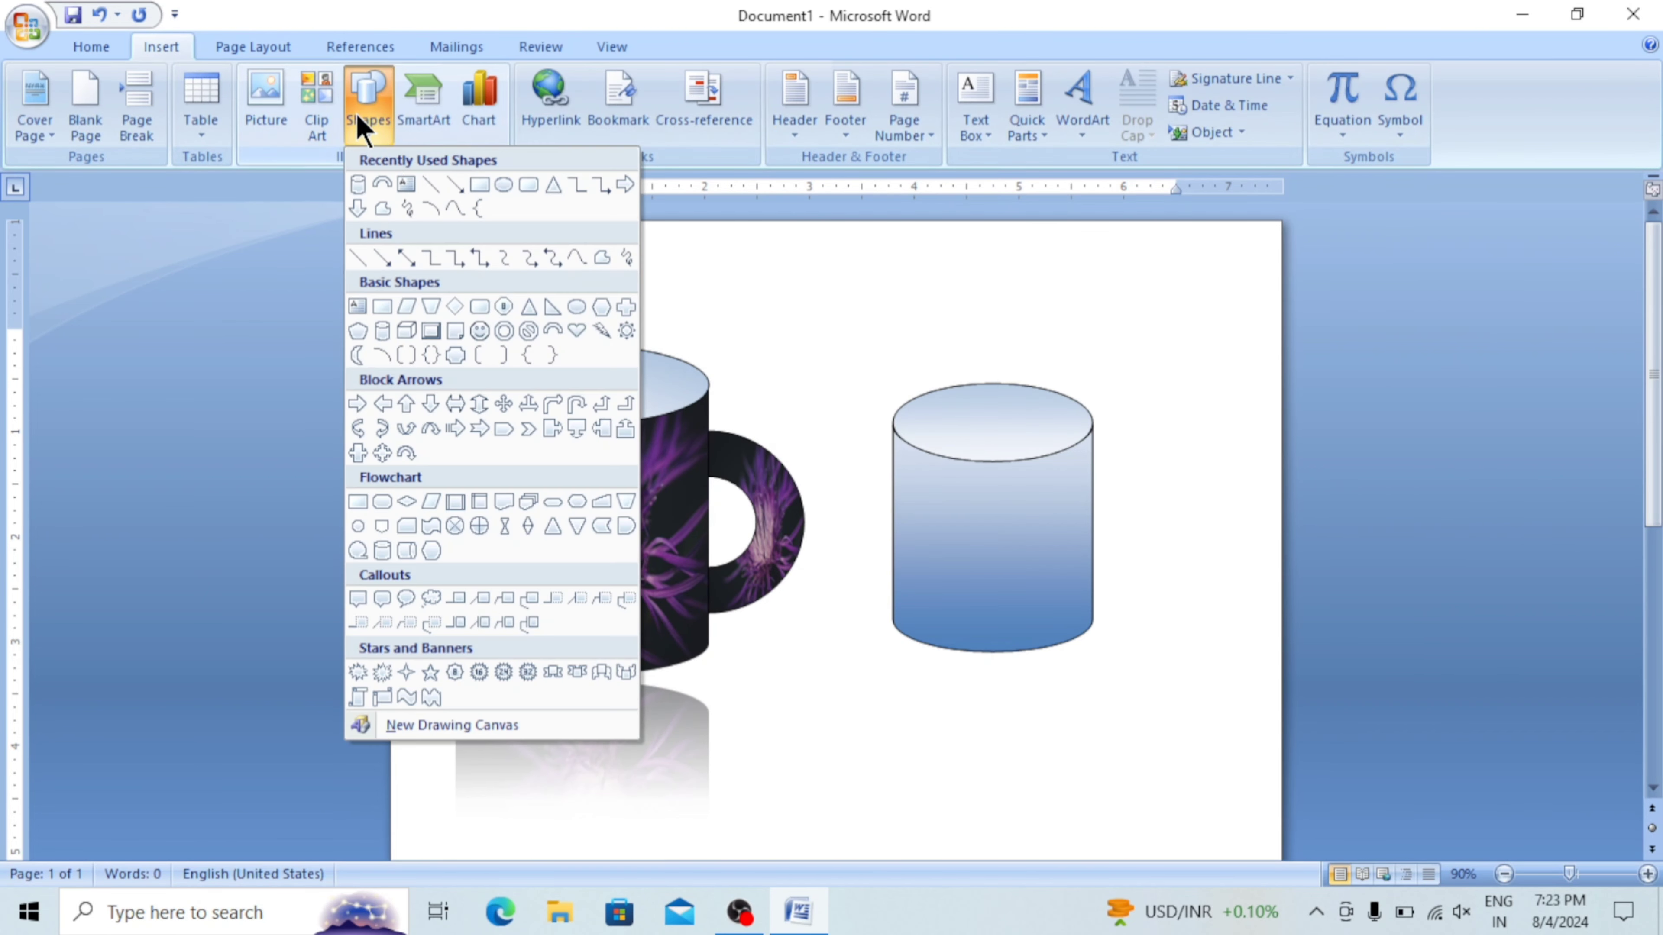
left_click(382, 185)
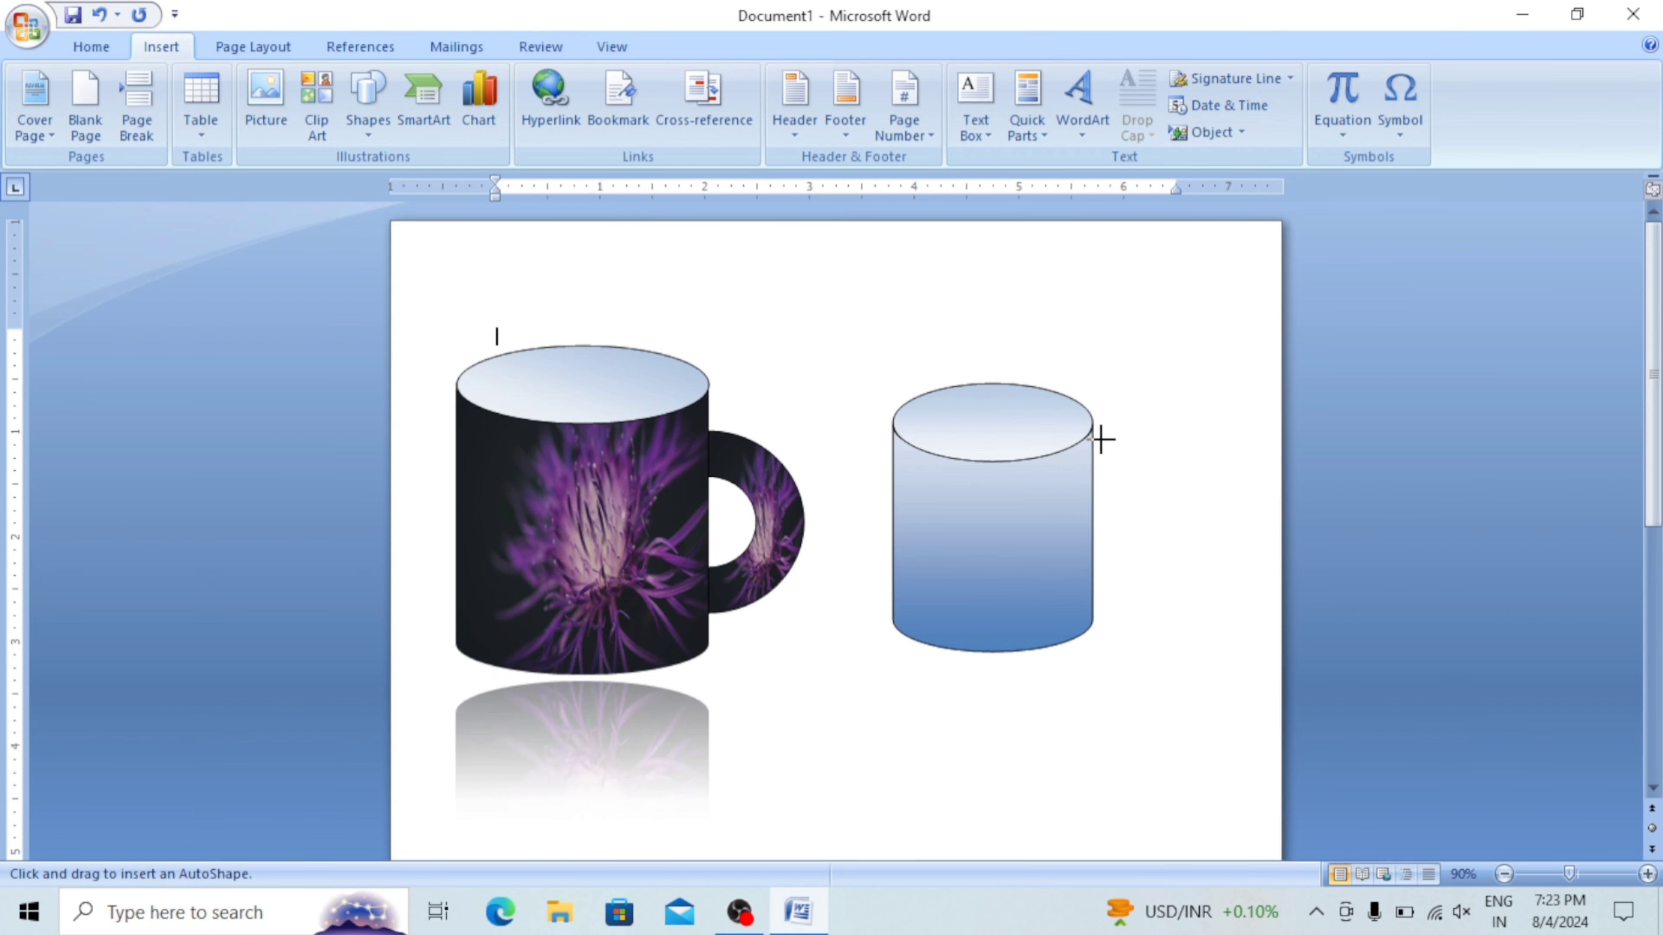
mouse_move(1102, 440)
left_mouse_down()
mouse_move(1225, 639)
mouse_move(1255, 600)
left_mouse_up()
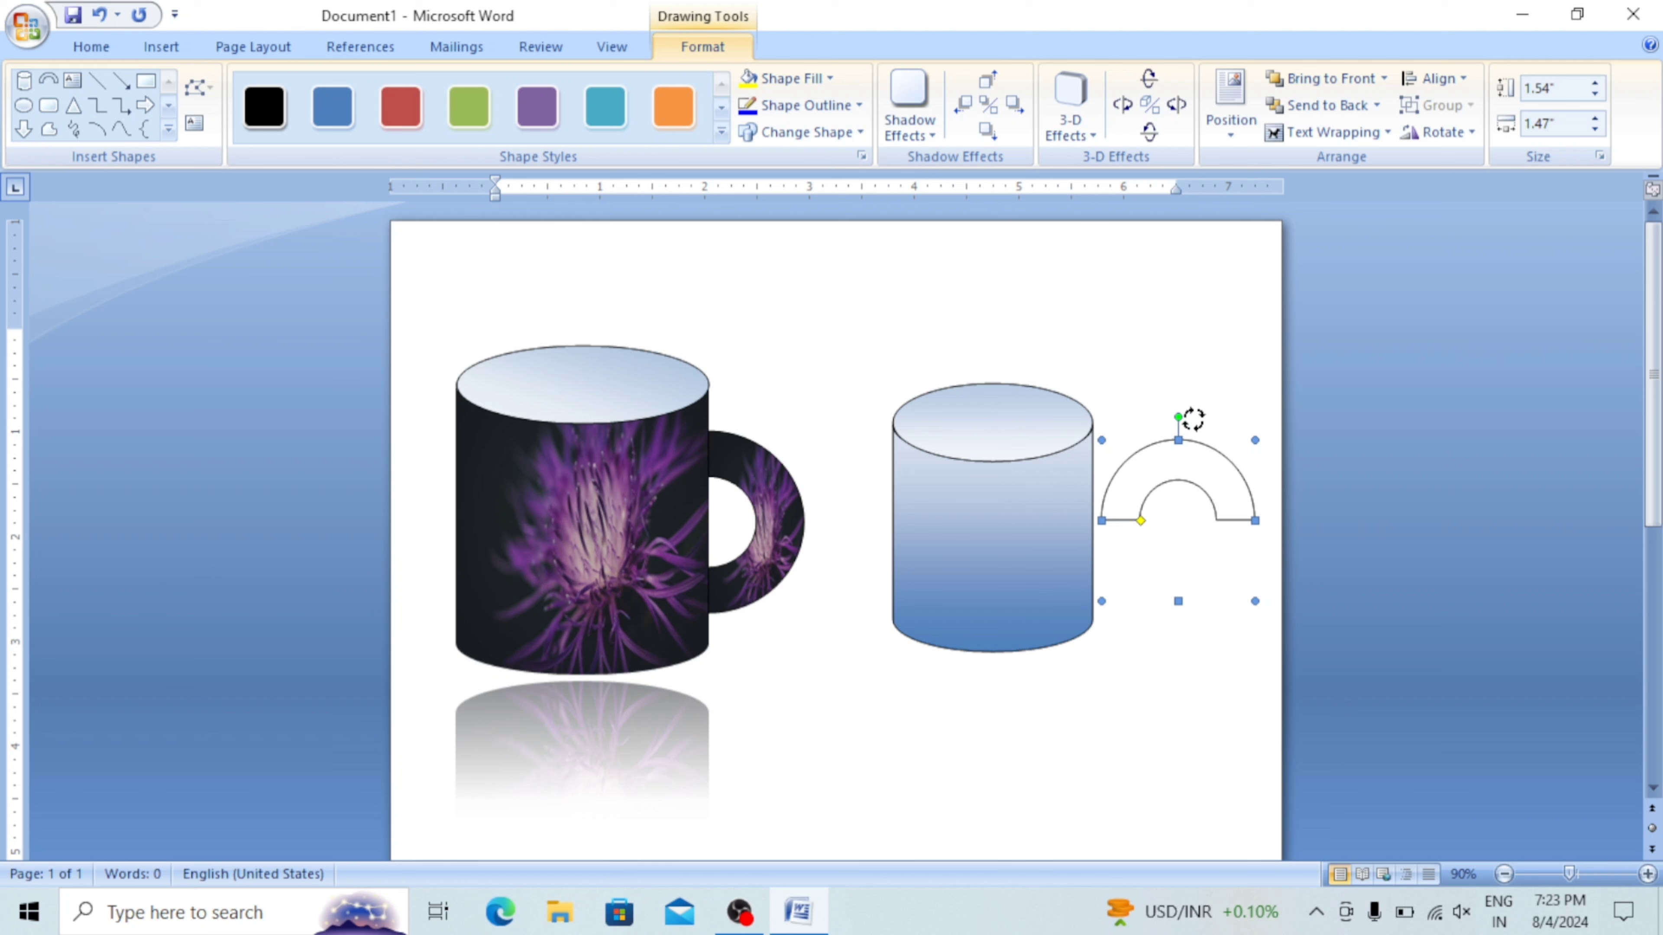
left_click_drag(1244, 528, 1139, 530)
Give the block-arc handle a light blue gradient fill.
left_click(789, 78)
mouse_move(804, 417)
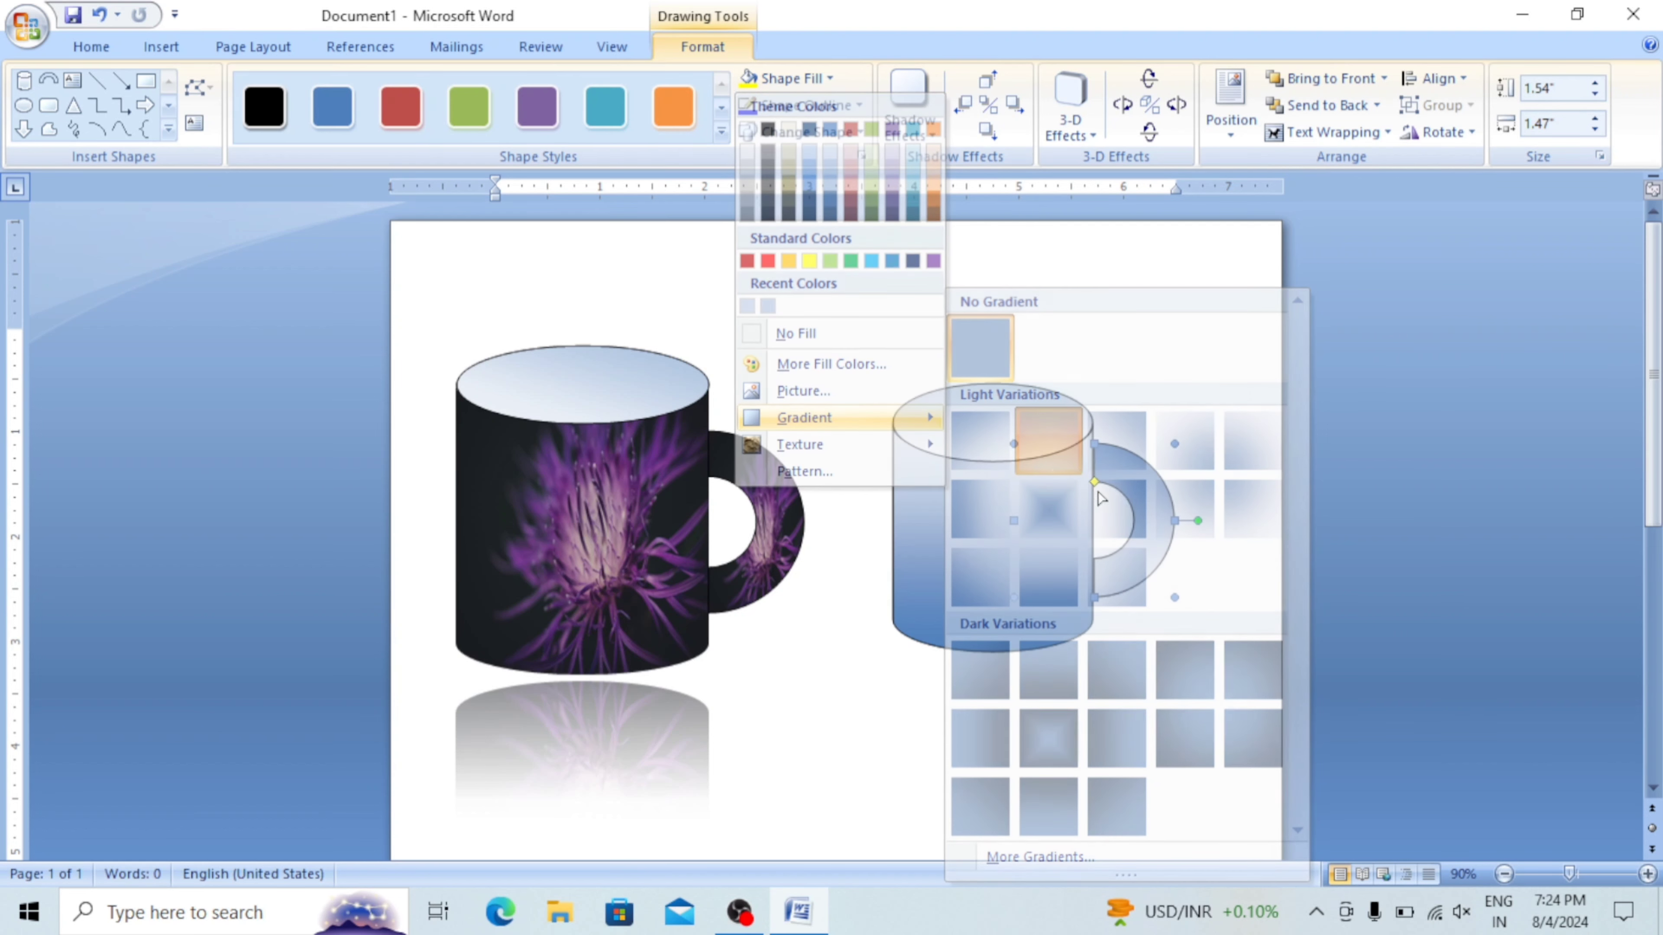
left_click(1048, 440)
left_click(1176, 615)
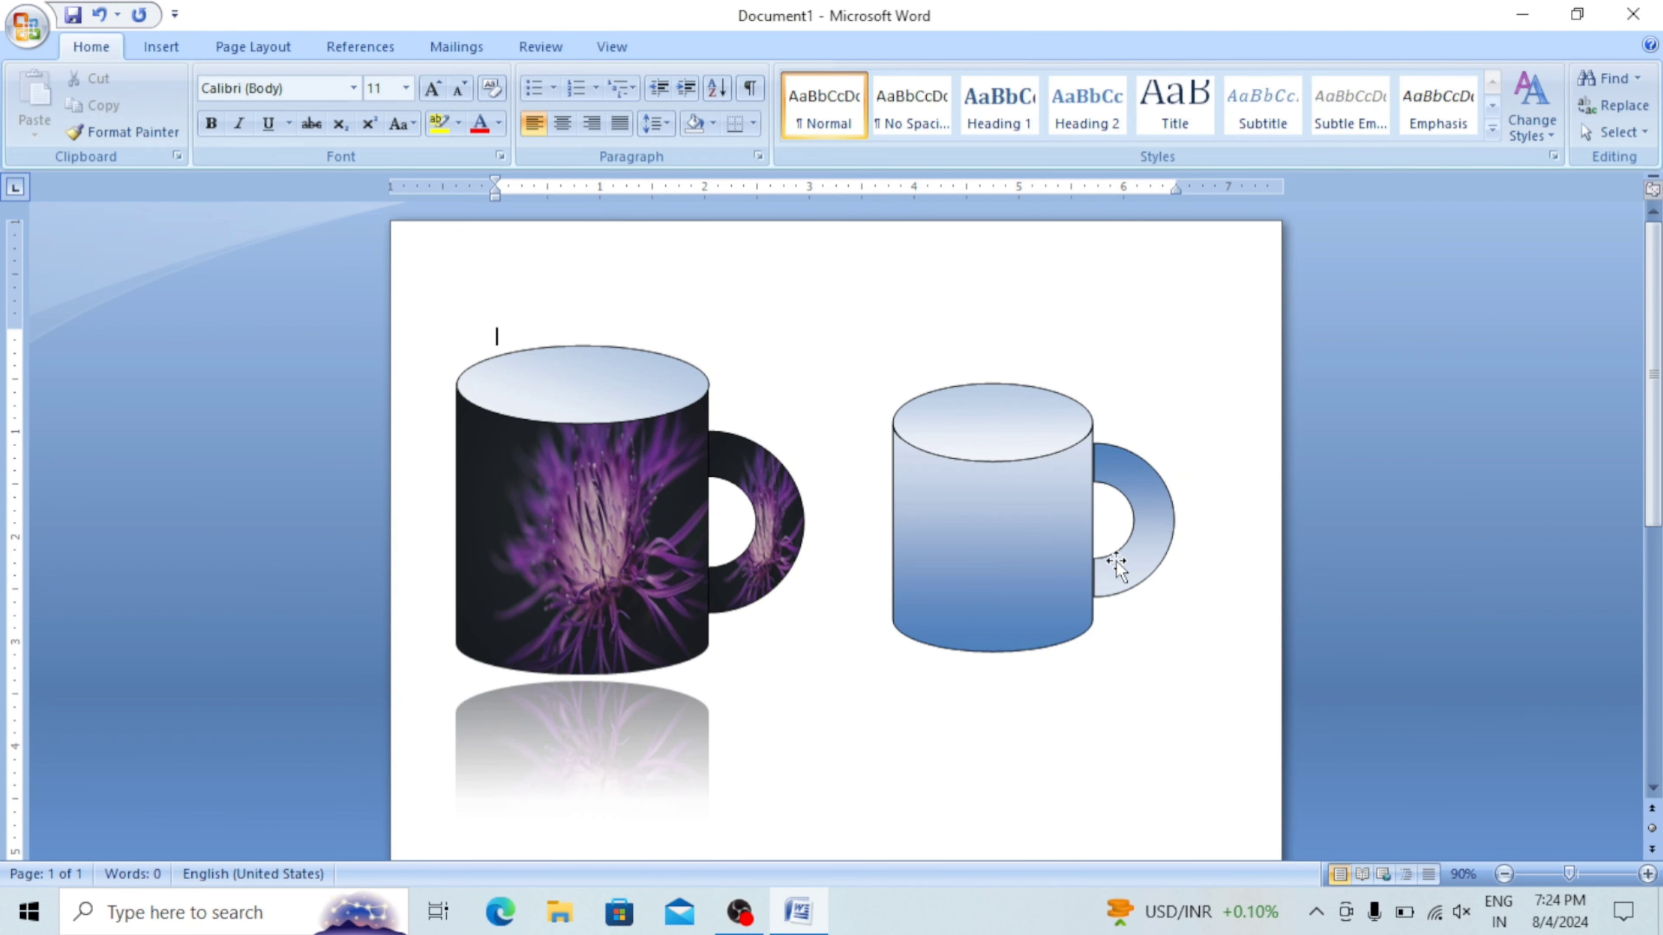
Fill the blue mug body with the beach wallpaper picture from Downloads, then select the handle.
left_click(1038, 557)
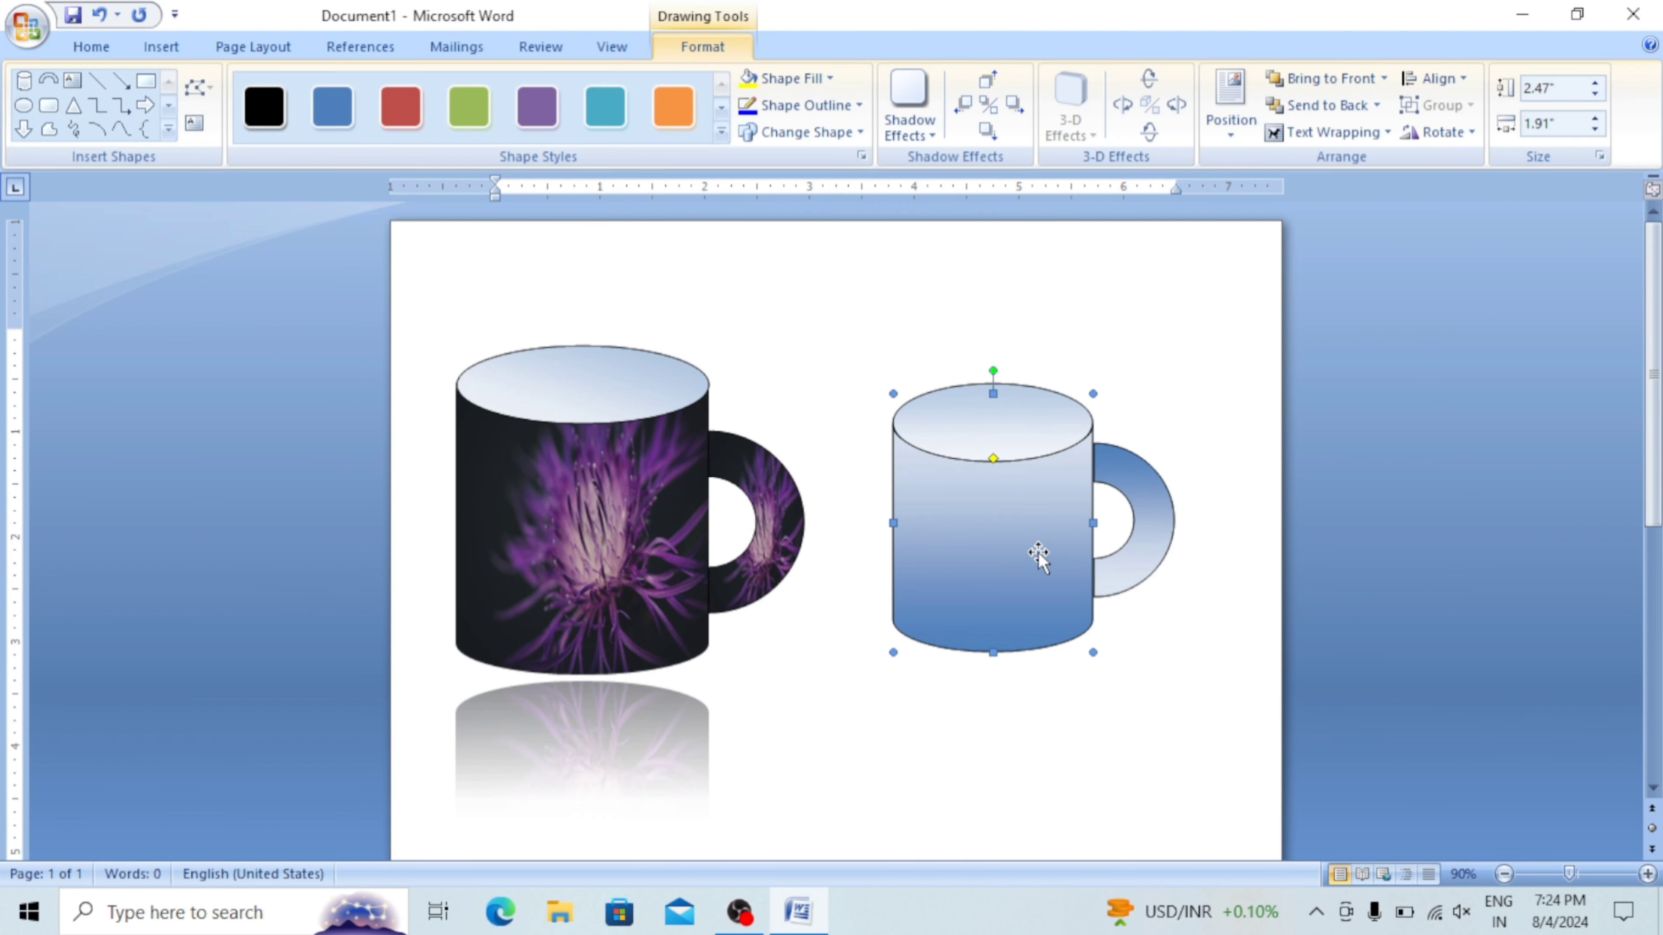
left_click(828, 78)
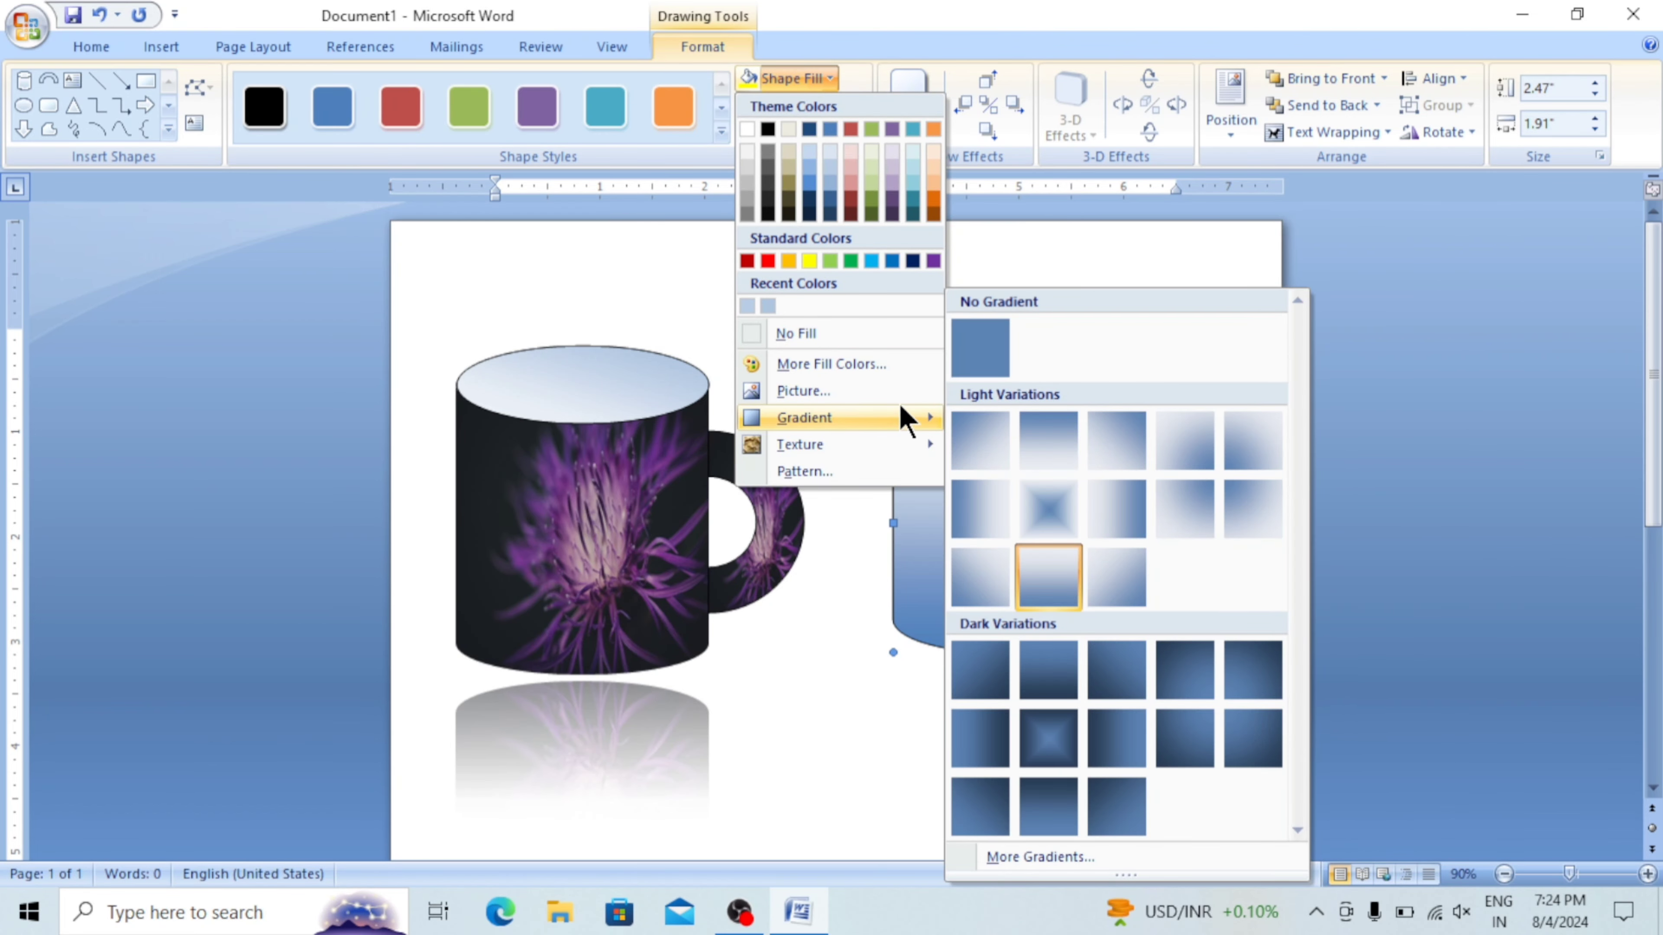
mouse_move(831, 417)
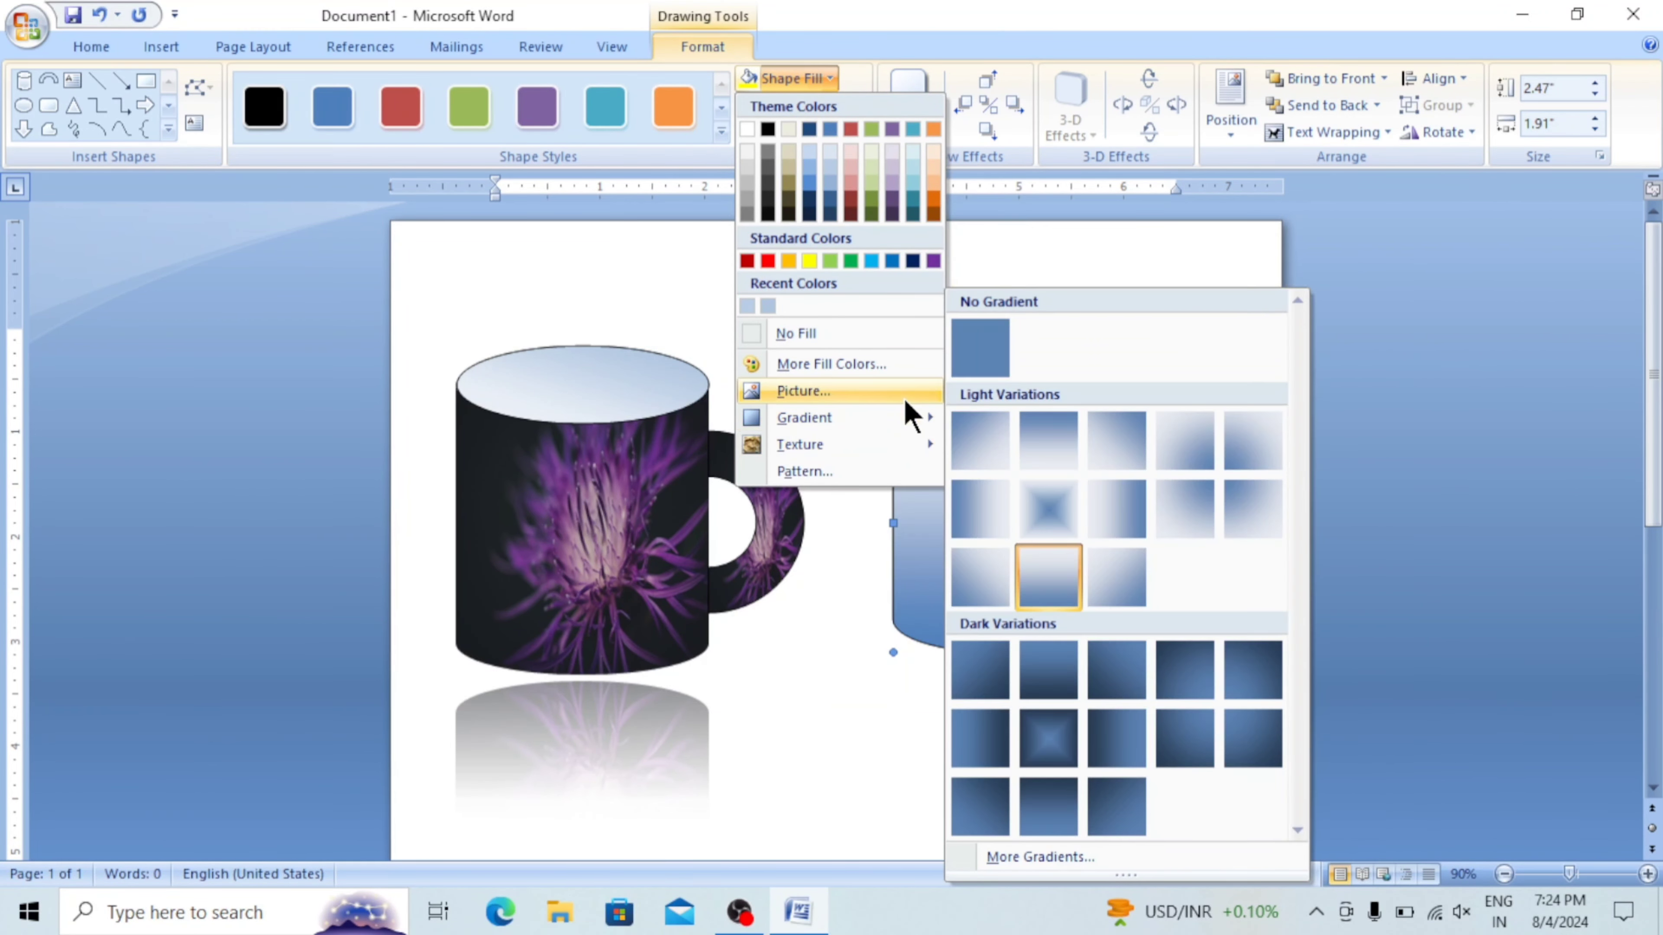
left_click(906, 393)
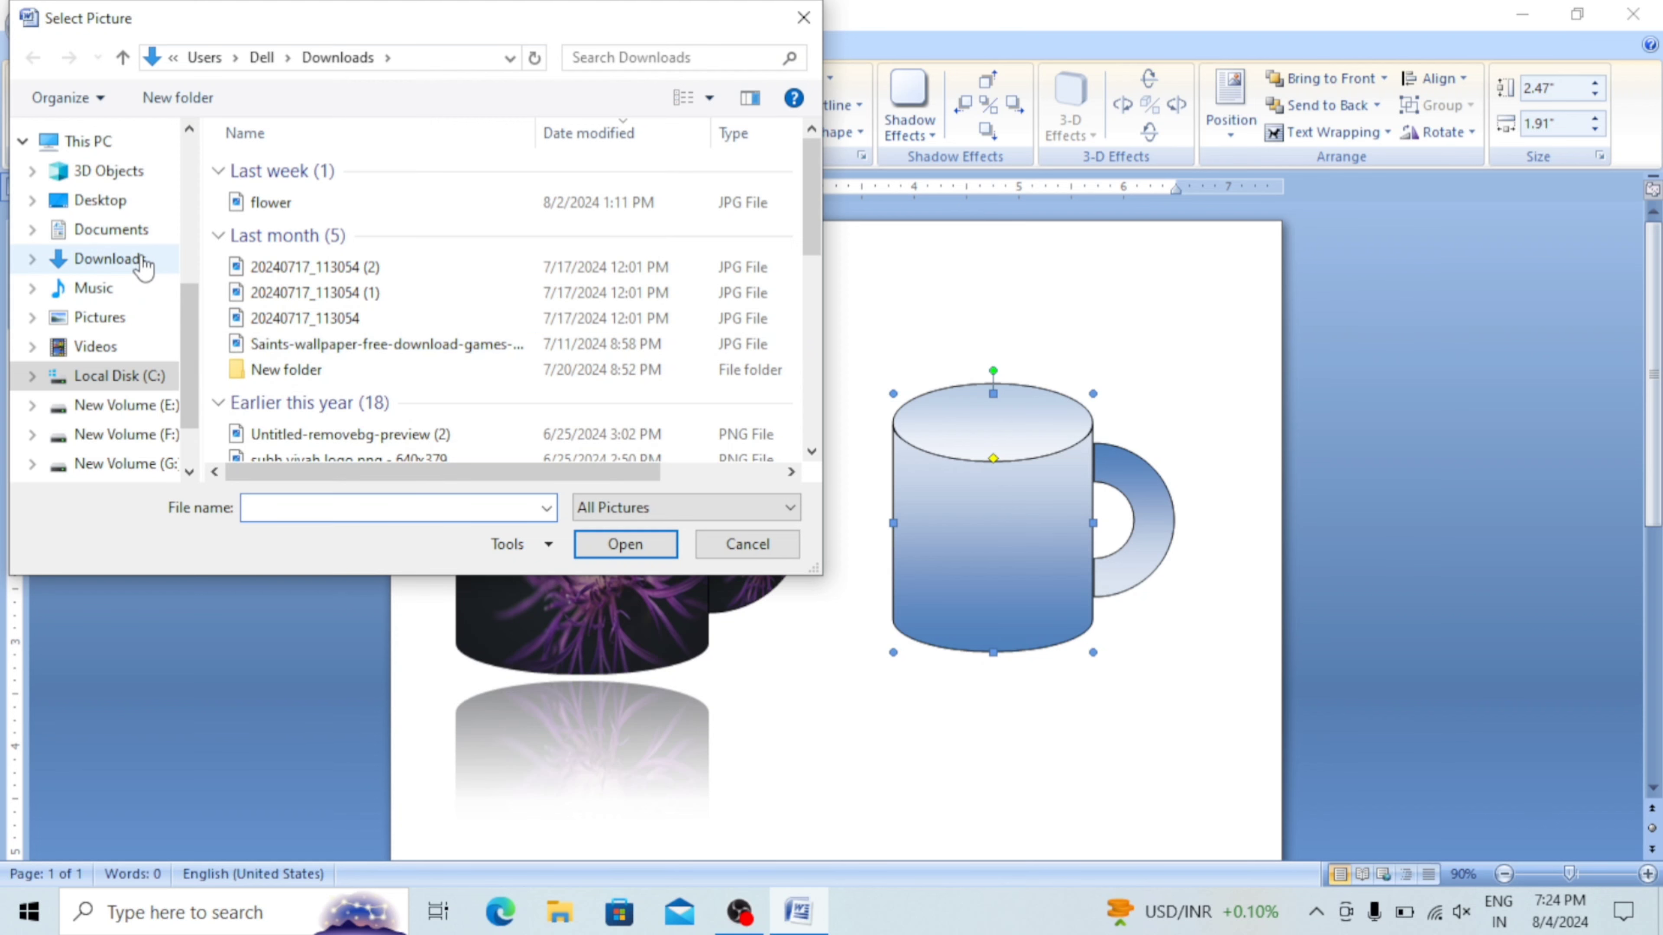
left_click(137, 261)
scroll(379, 400, "down", 2)
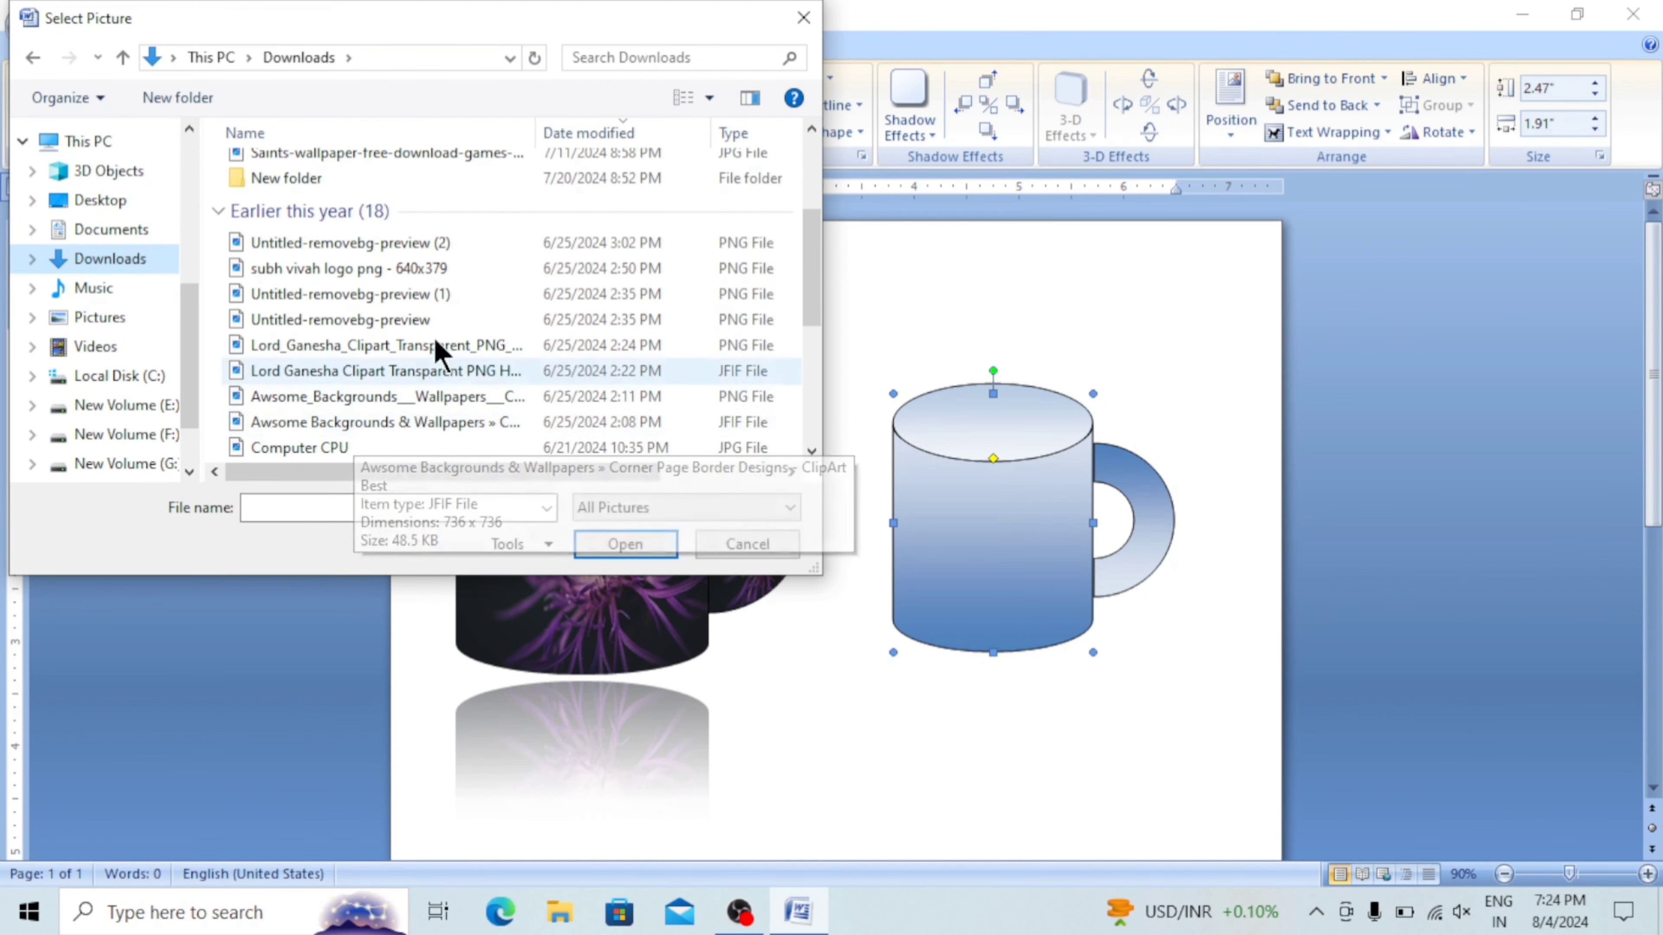
scroll(445, 308, "up", 2)
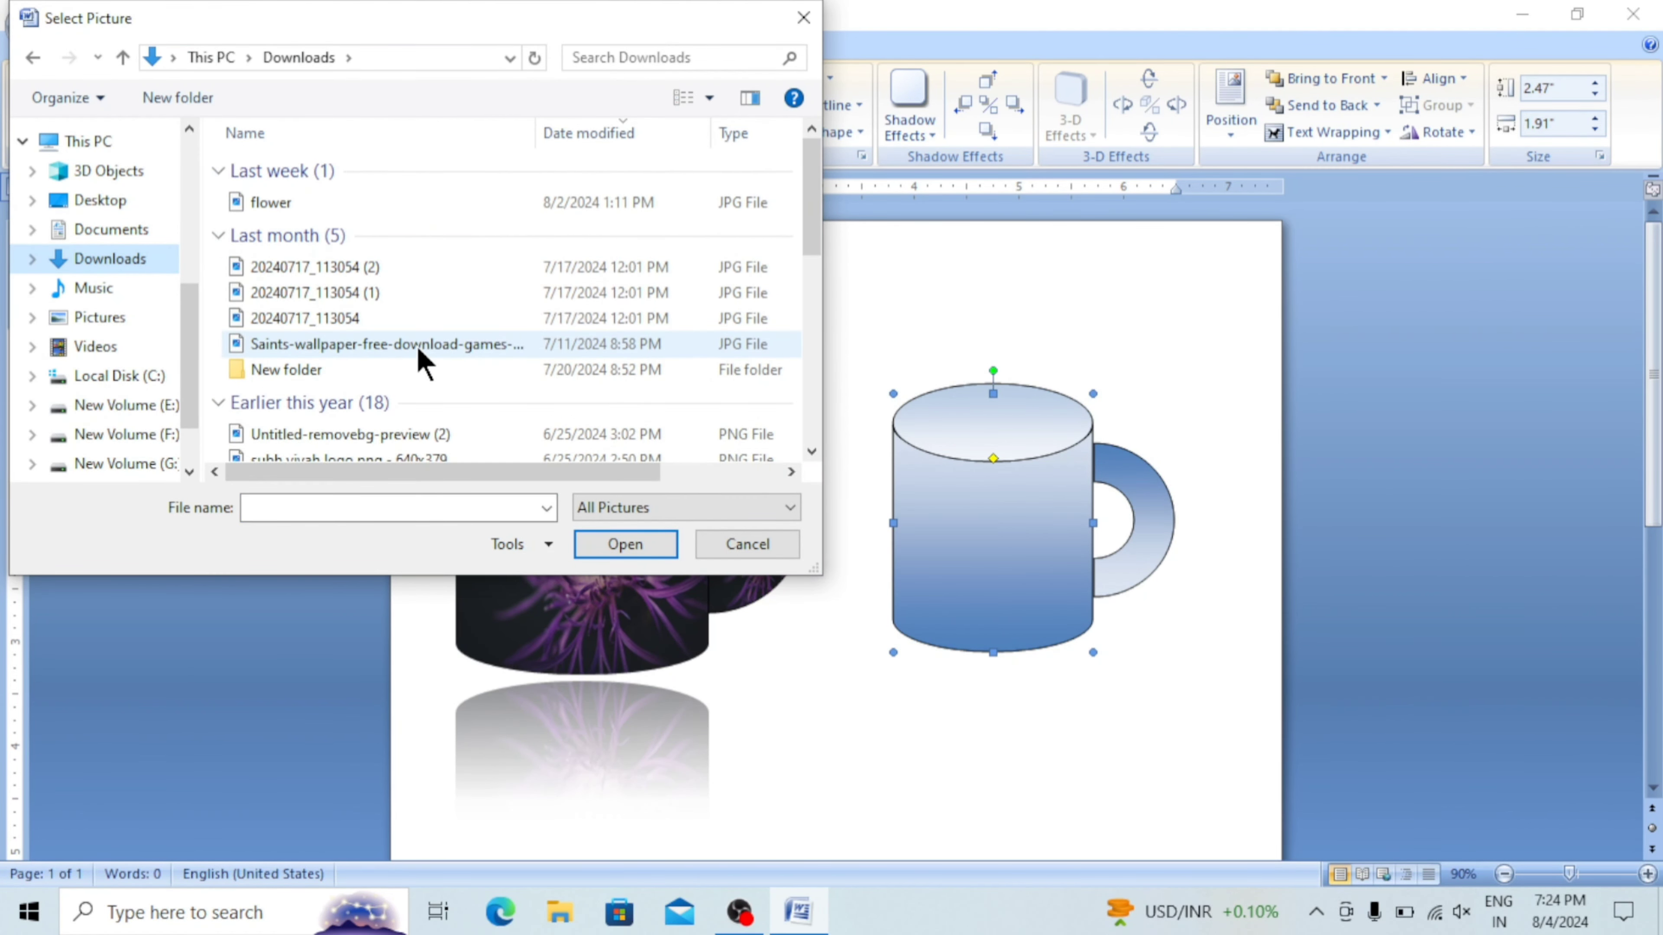
double_click(419, 357)
left_click(1142, 540)
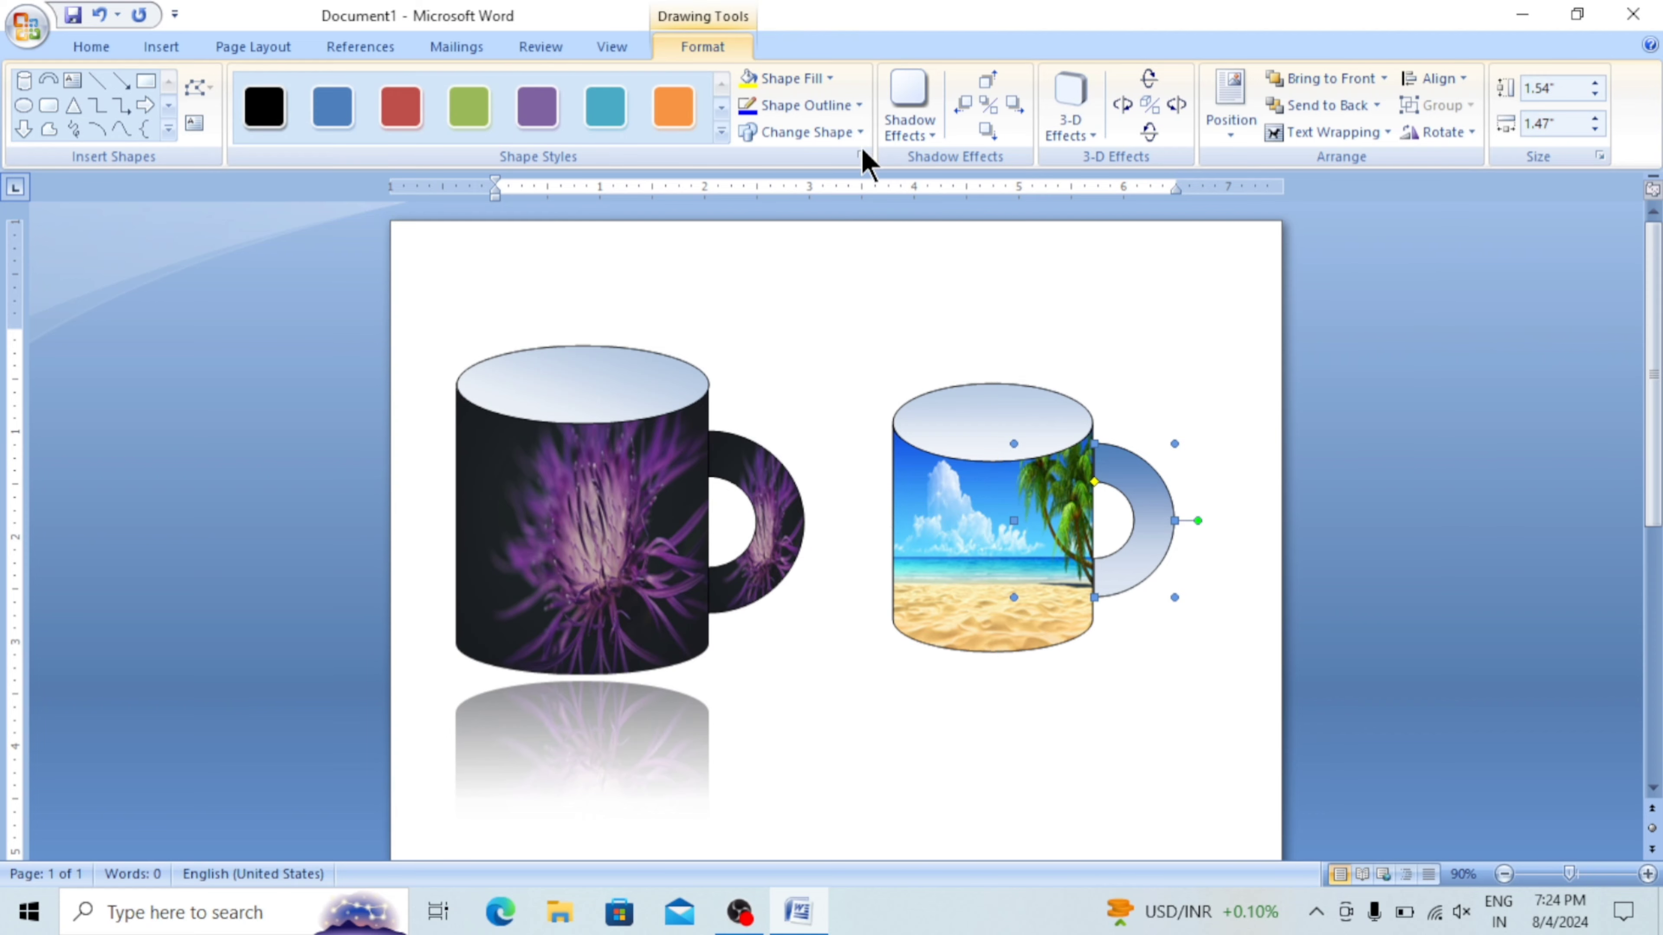
left_click(846, 106)
Fill the handle with the same beach wallpaper picture.
left_click(810, 77)
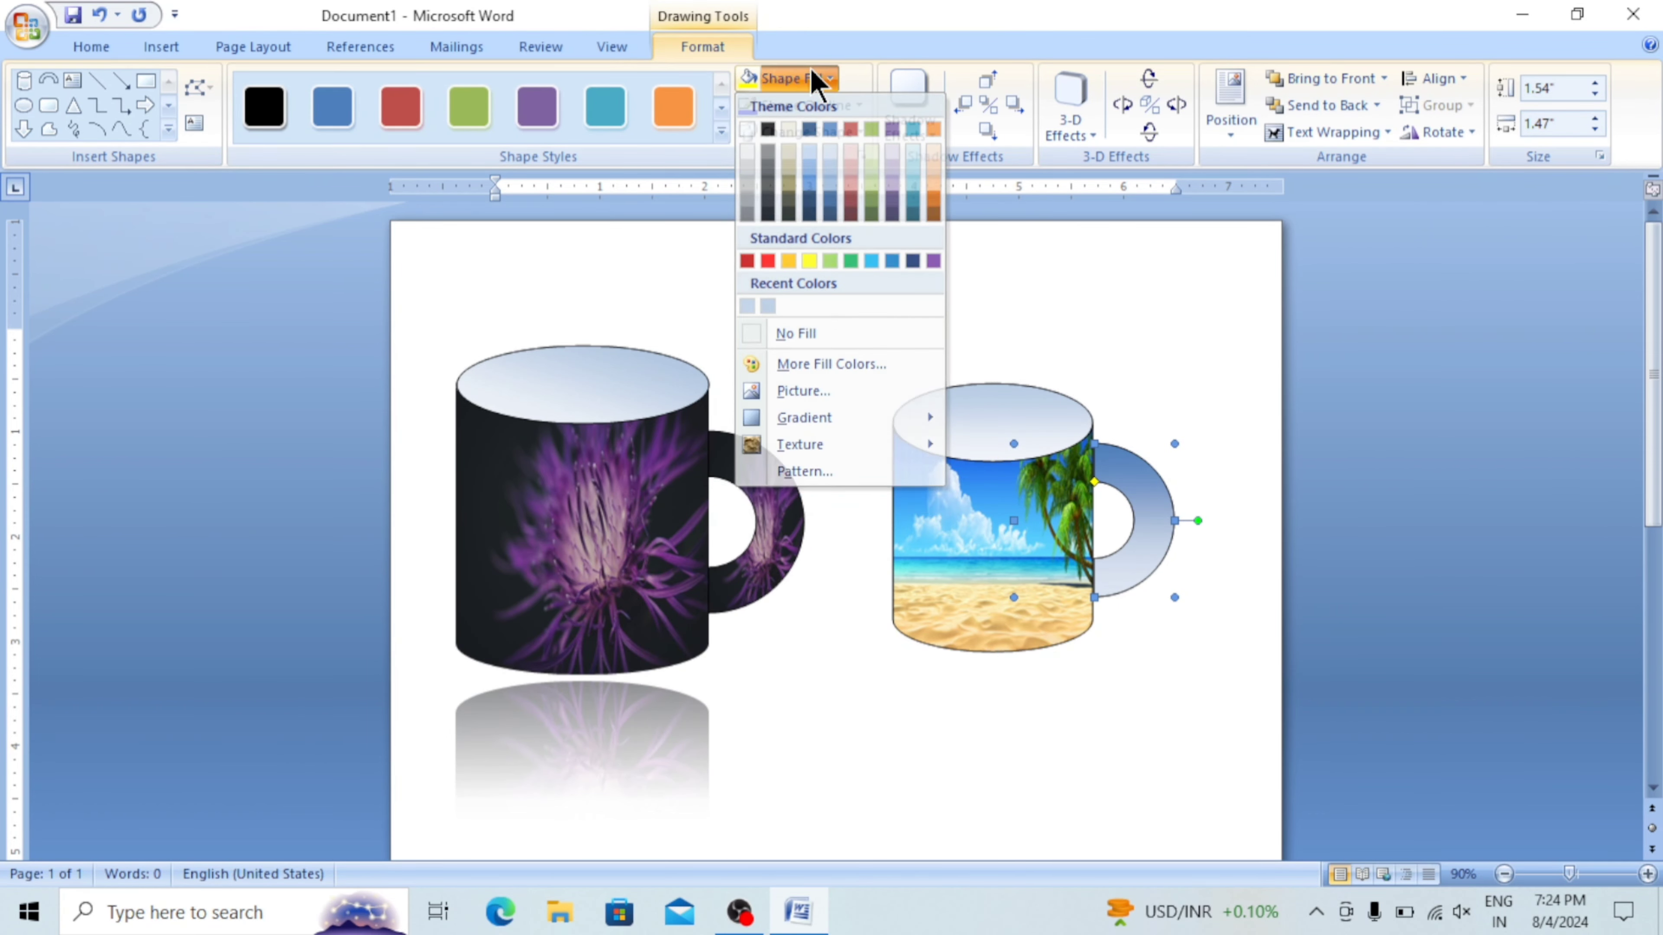
left_click(804, 391)
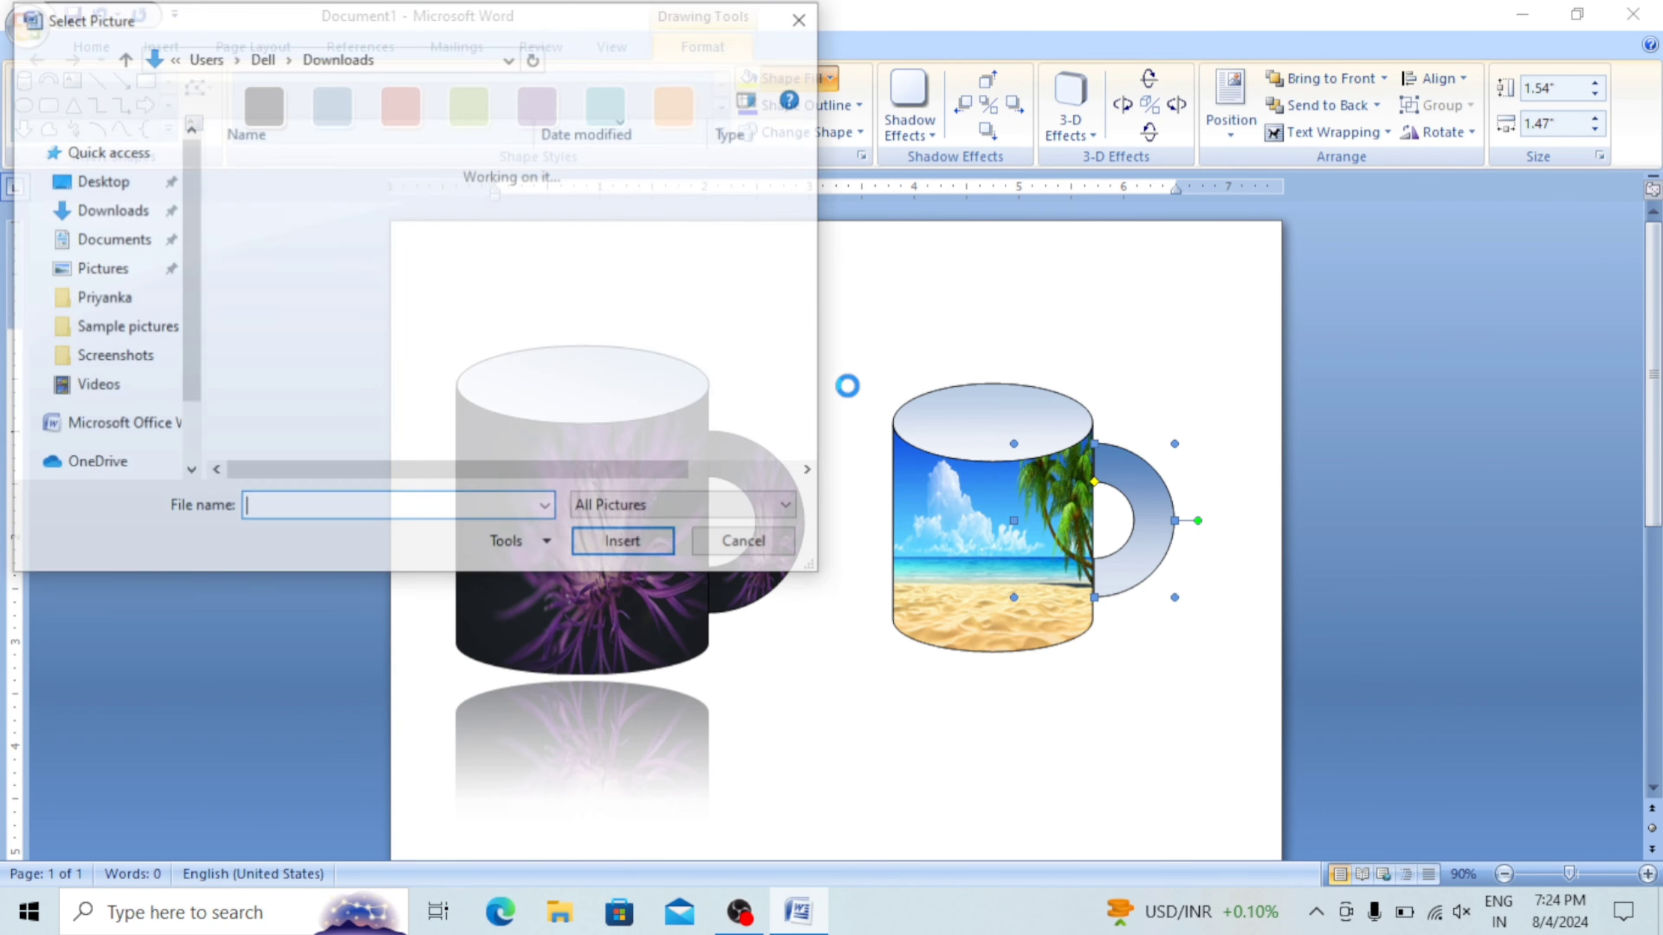
double_click(597, 348)
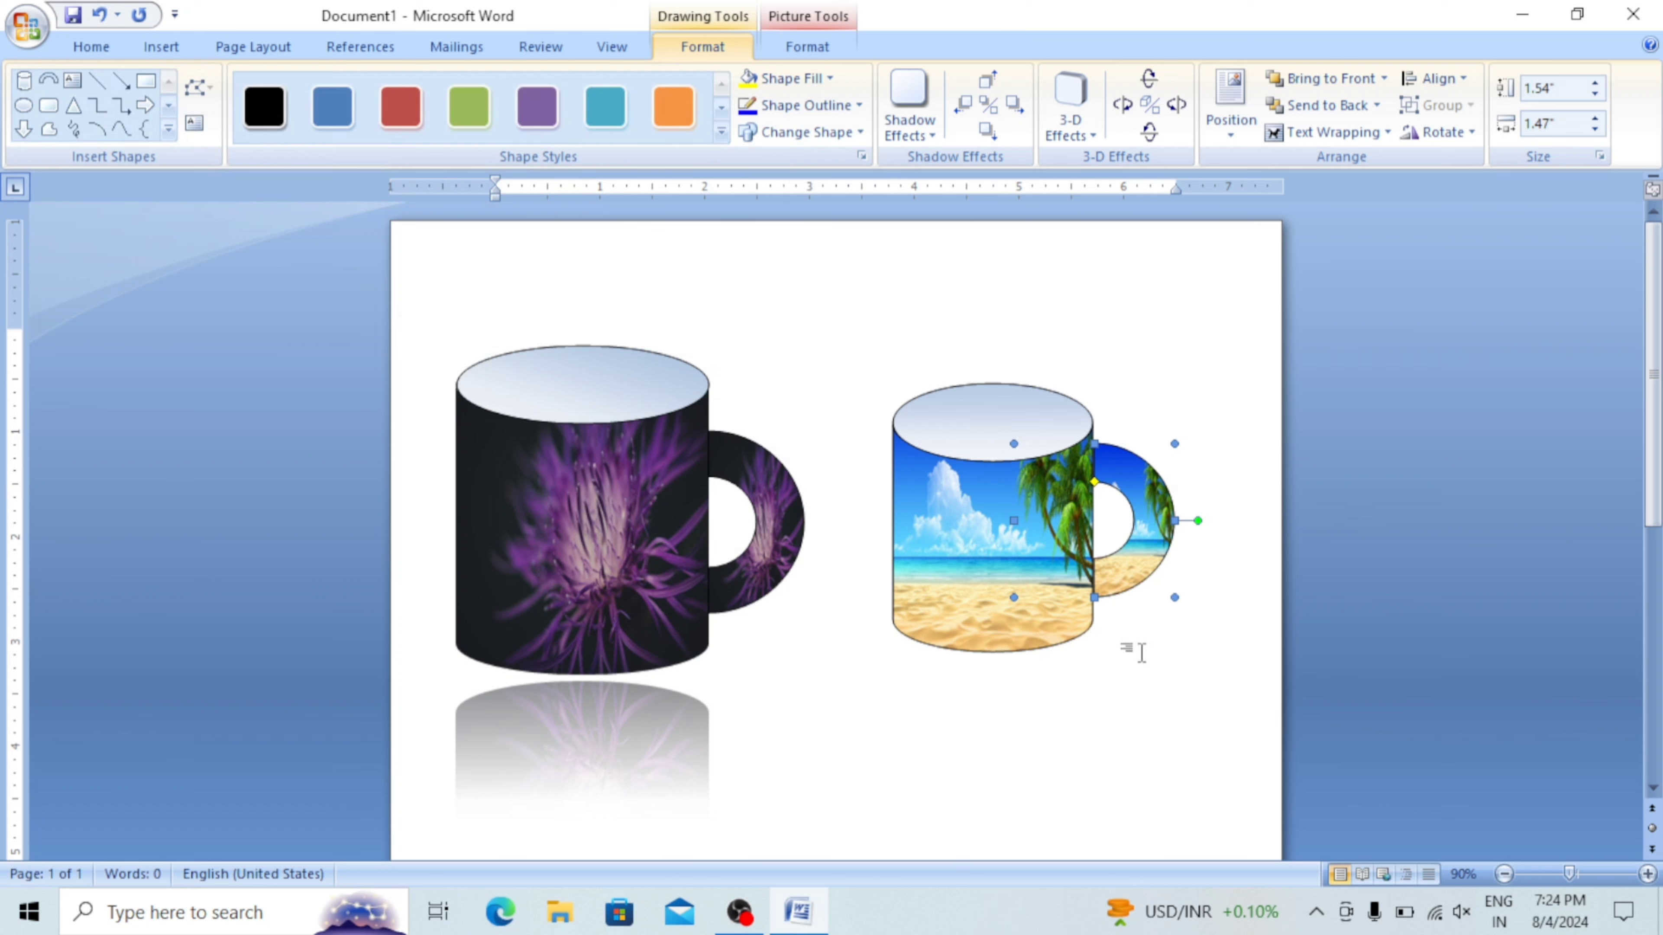
Select the beach mug body together with its handle.
left_click(1162, 663)
left_click(935, 547)
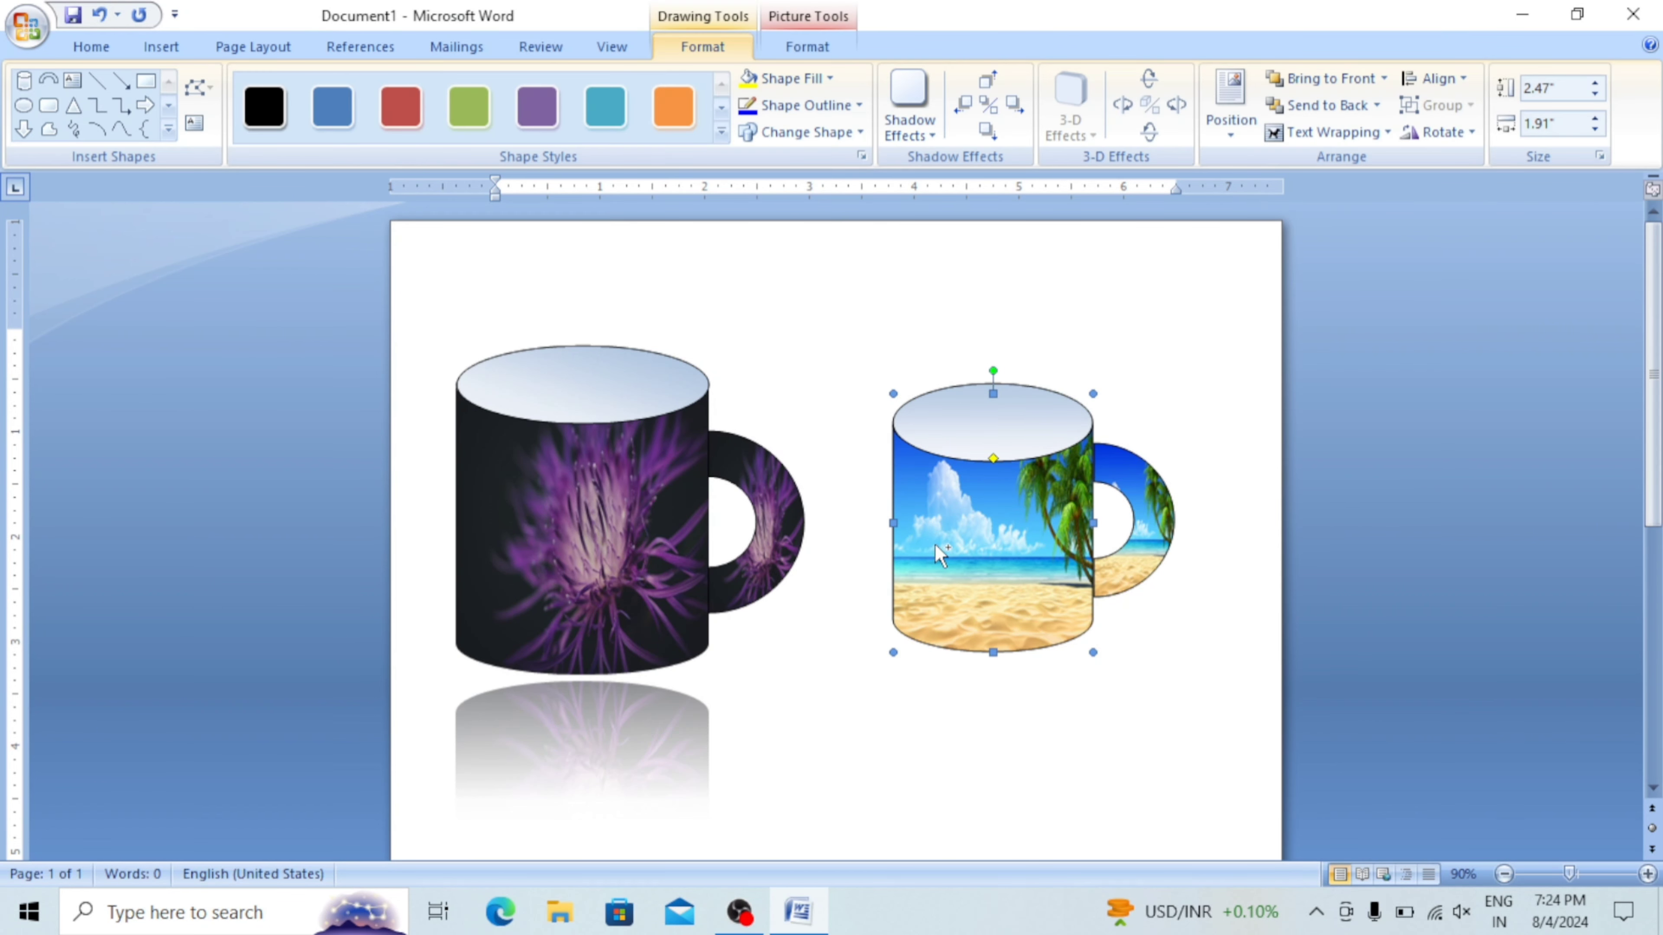
left_click(940, 522)
left_click(985, 451)
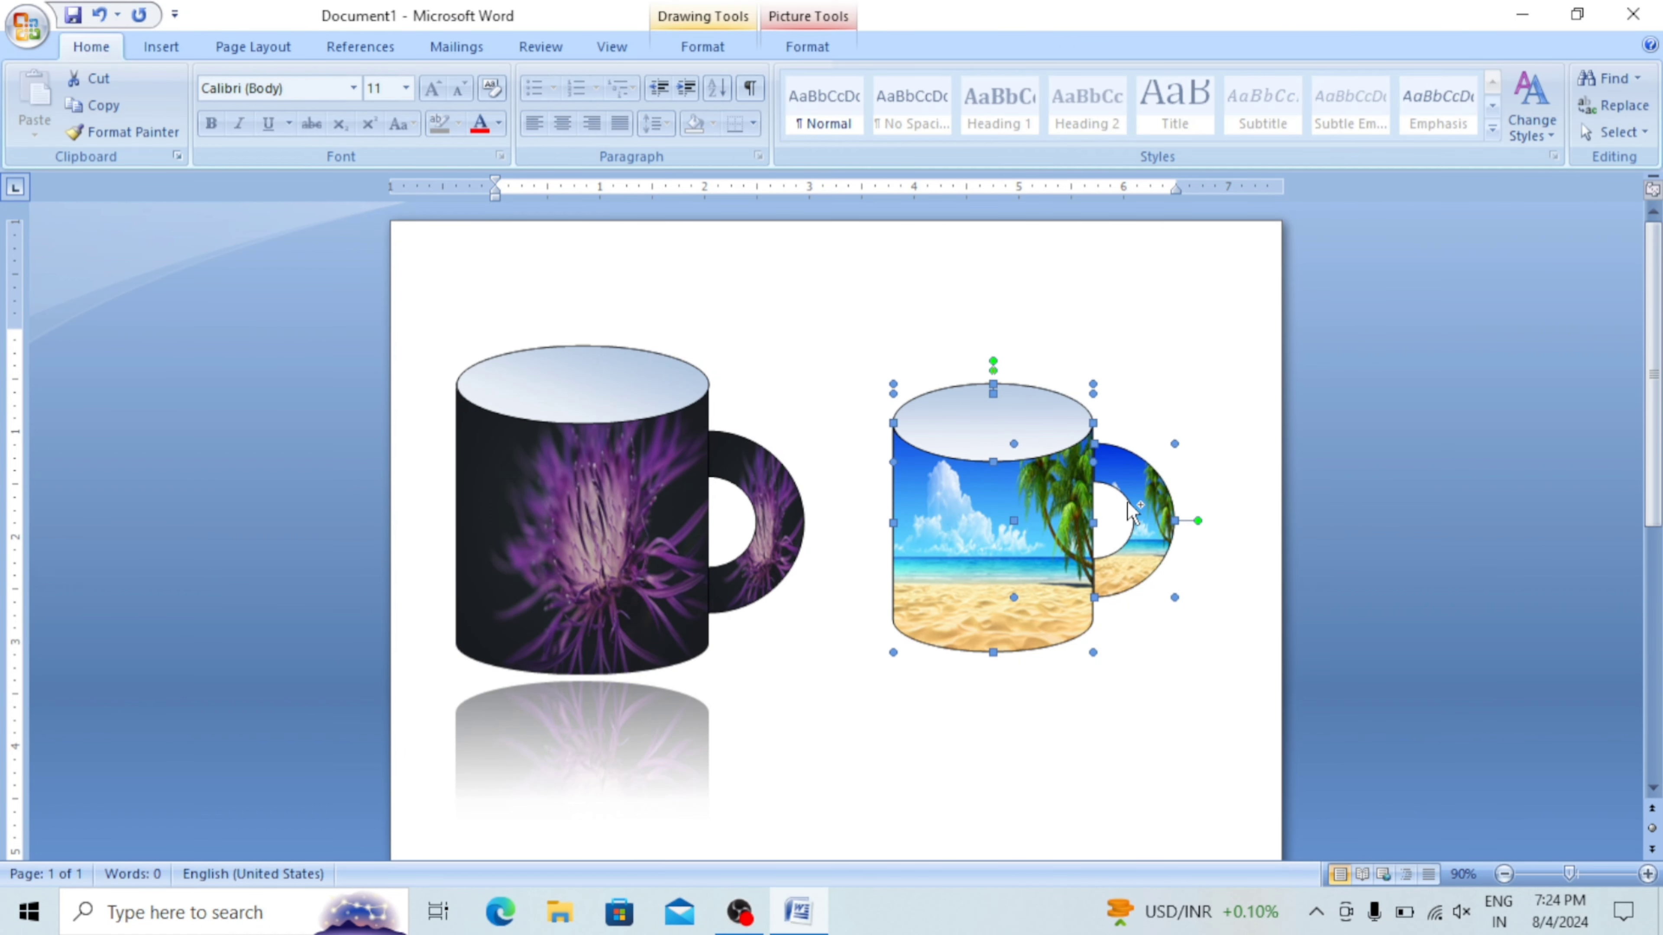
Group the beach mug's body and handle into one object.
left_click(807, 46)
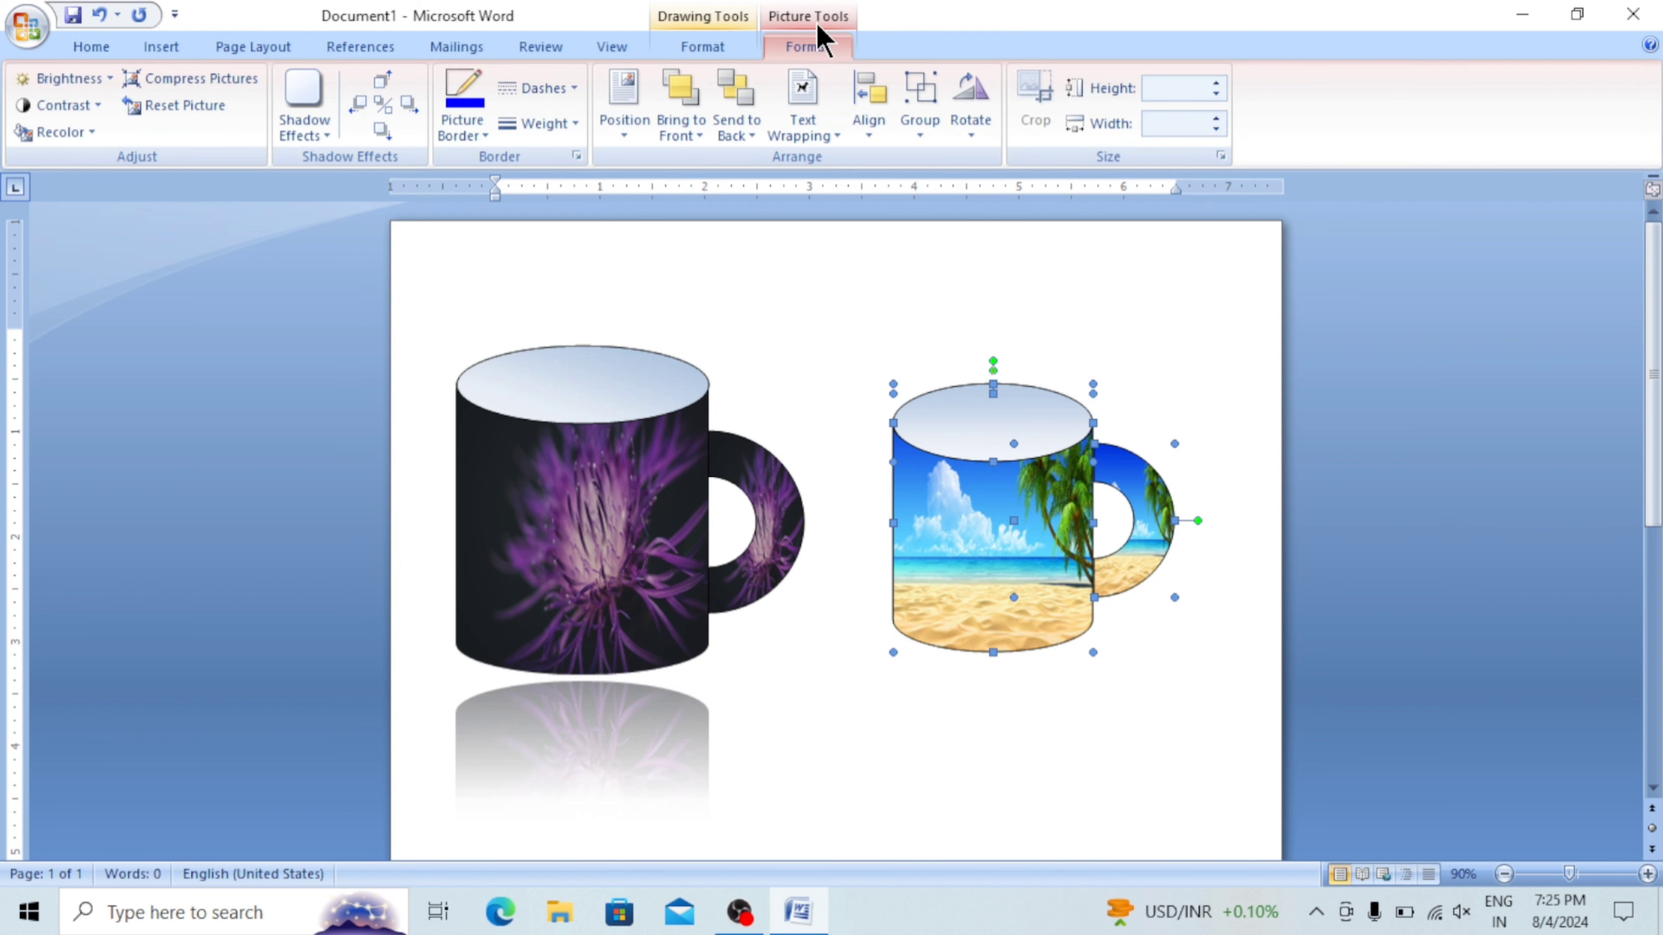
left_click(919, 124)
left_click(930, 161)
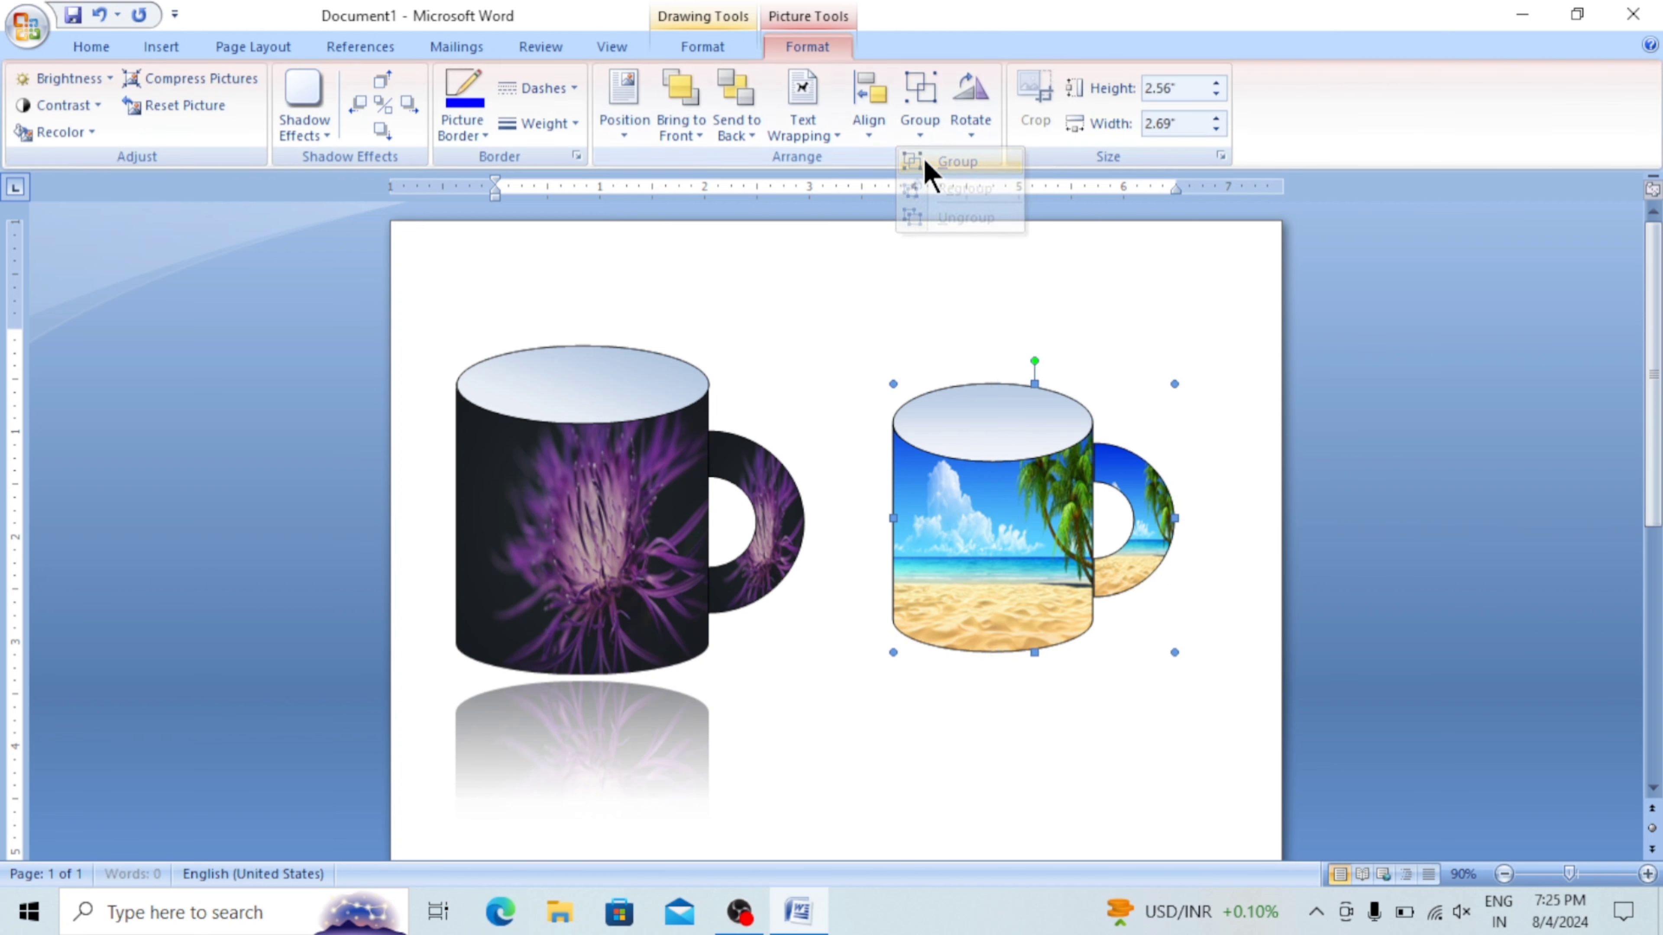
Enlarge the grouped beach mug slightly, nudge it upward, and zoom out to view the page.
left_click_drag(1174, 653, 1194, 665)
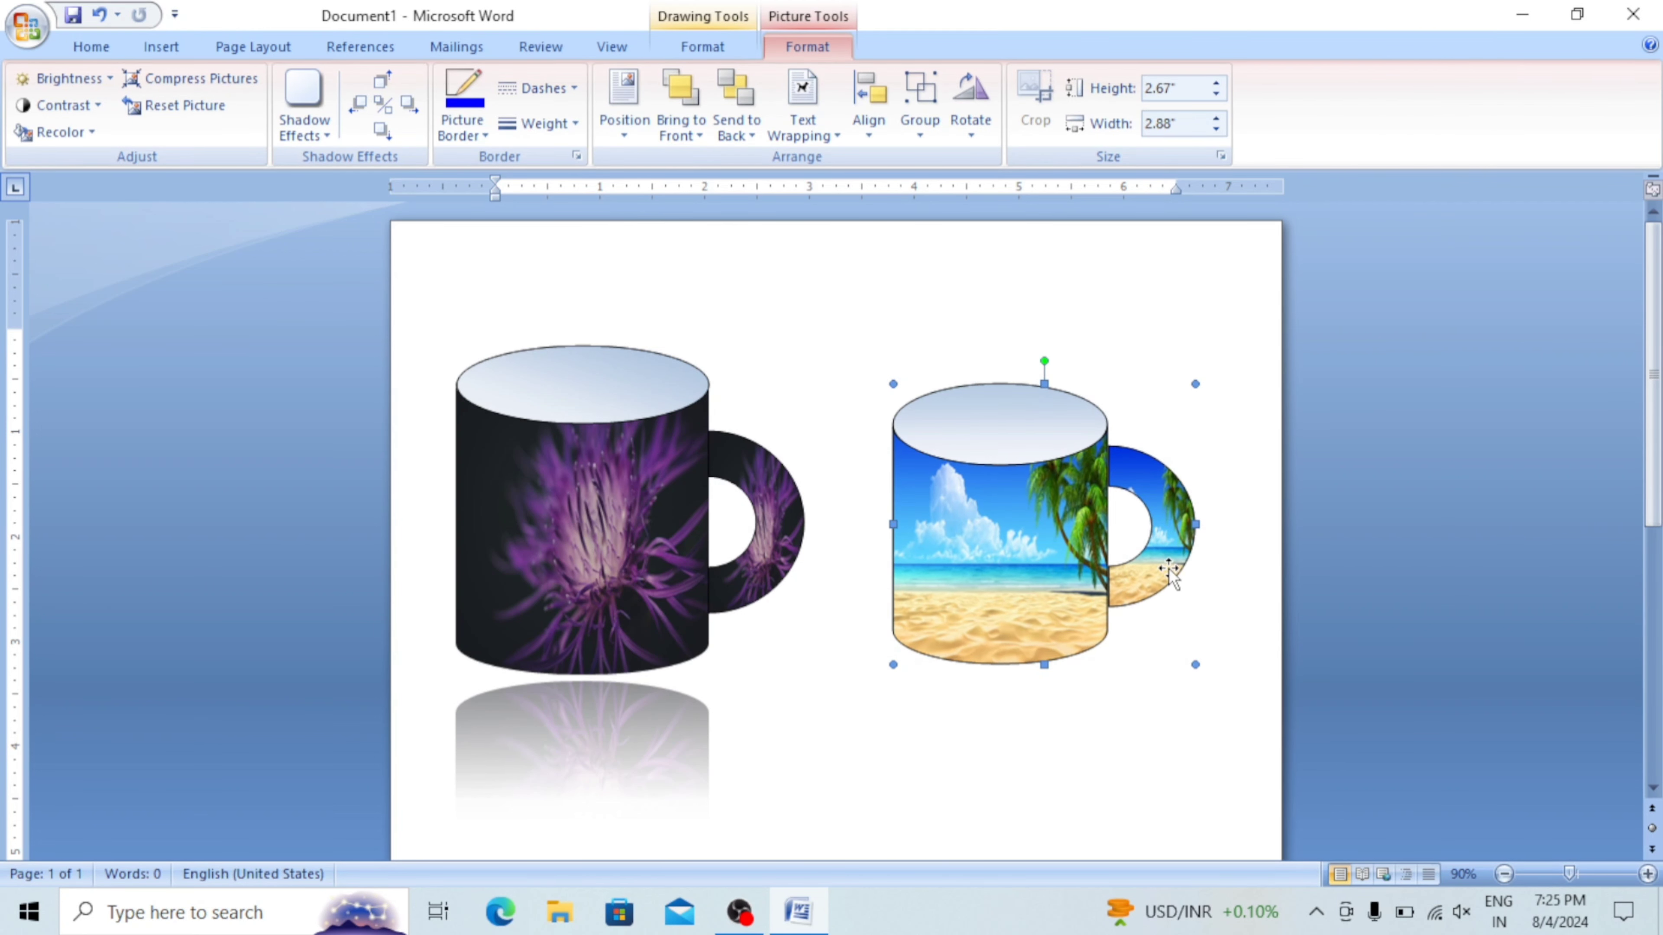
left_click_drag(1037, 534, 1038, 527)
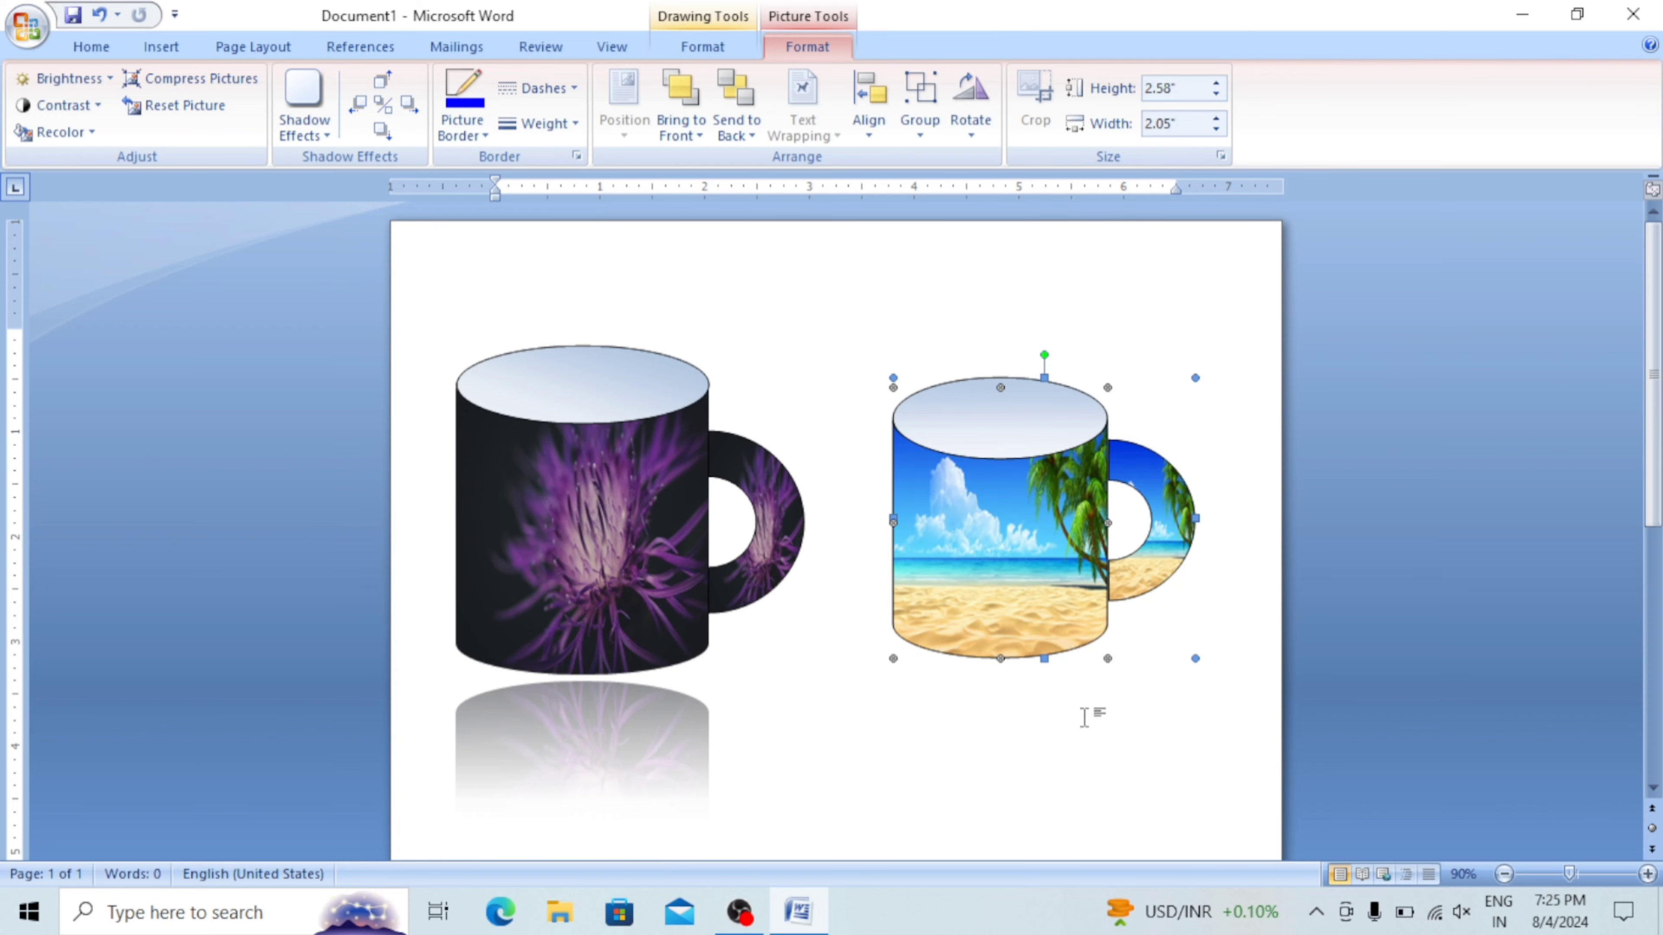
left_click(1057, 694)
scroll(1022, 656, "down", 2)
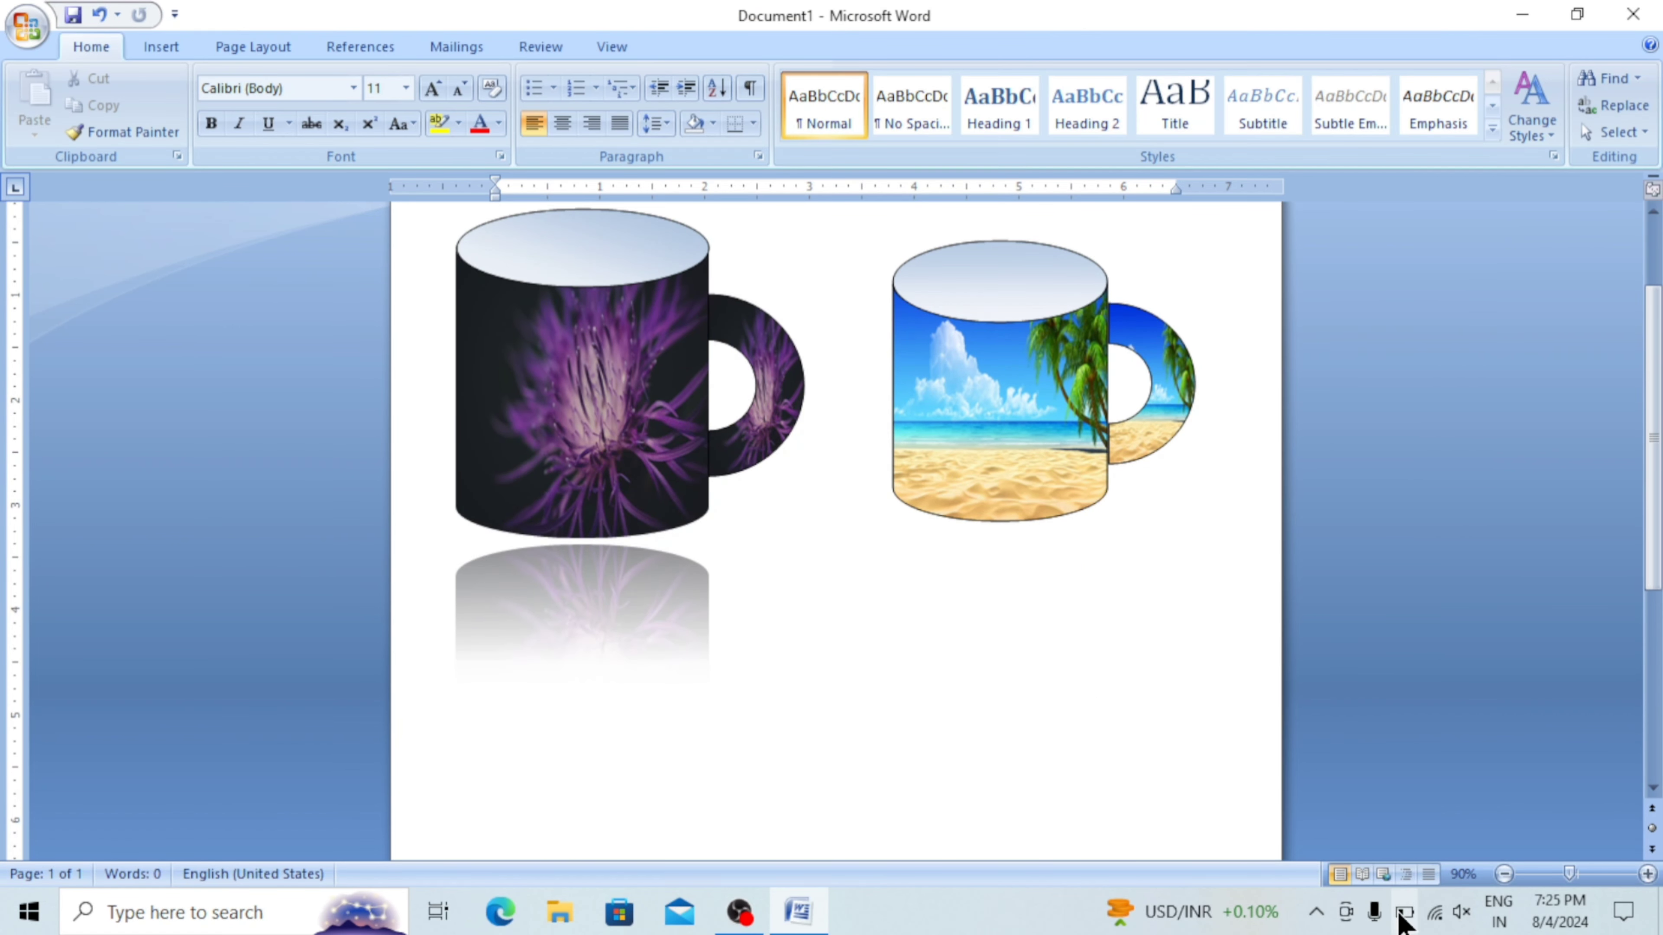
left_click(1504, 874)
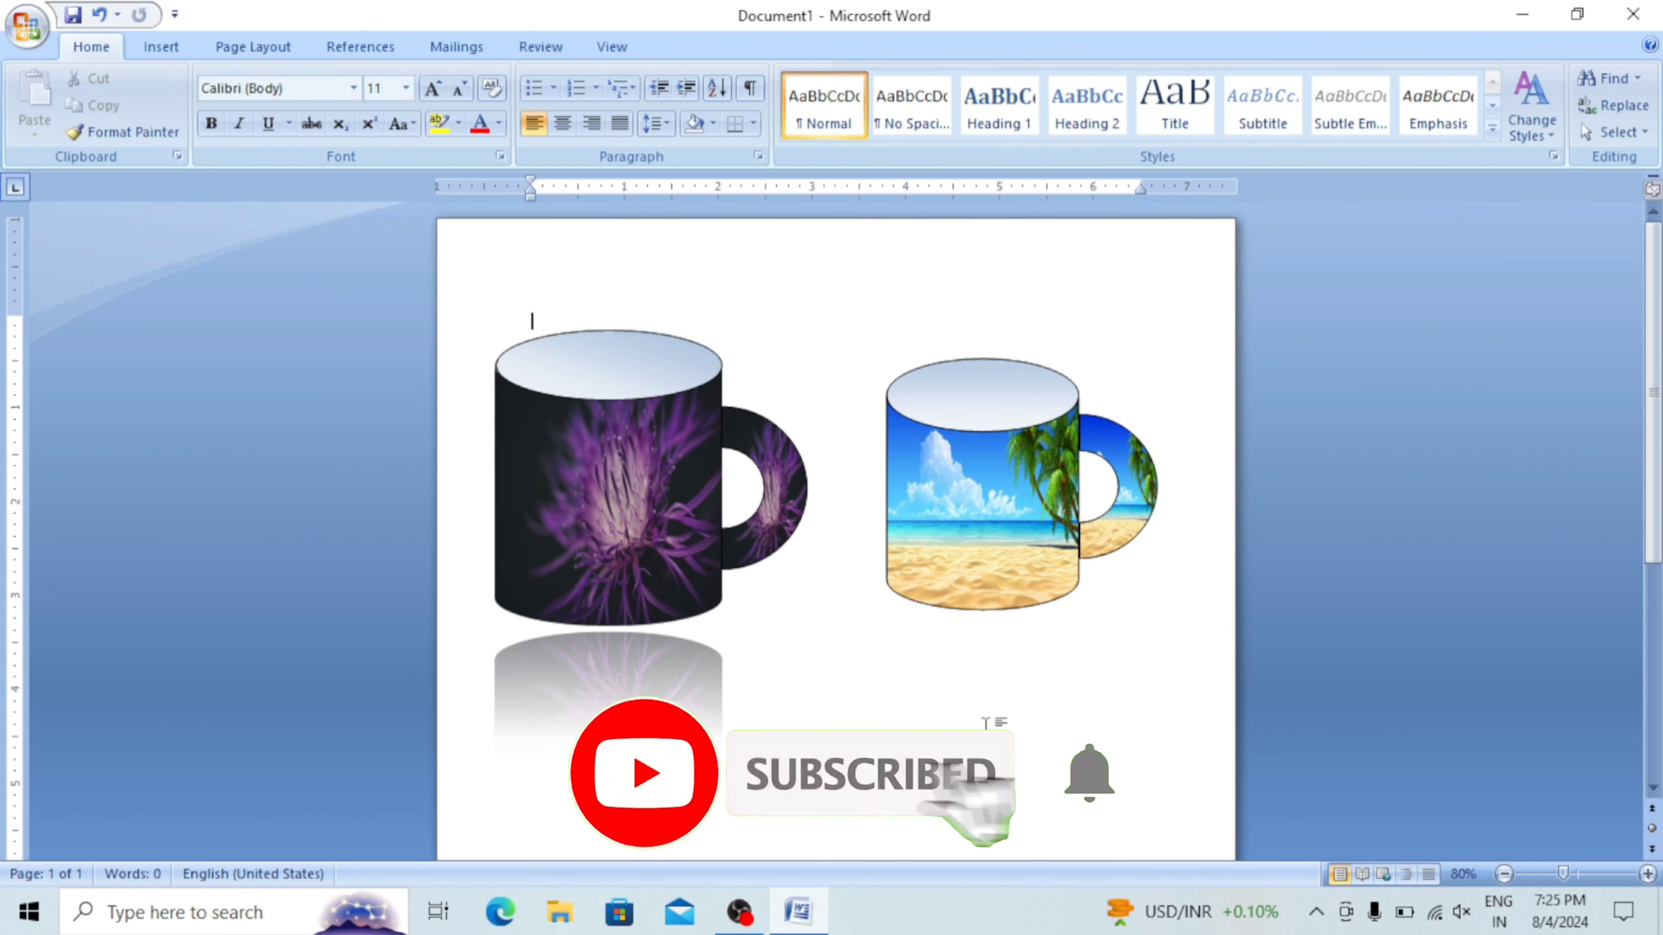